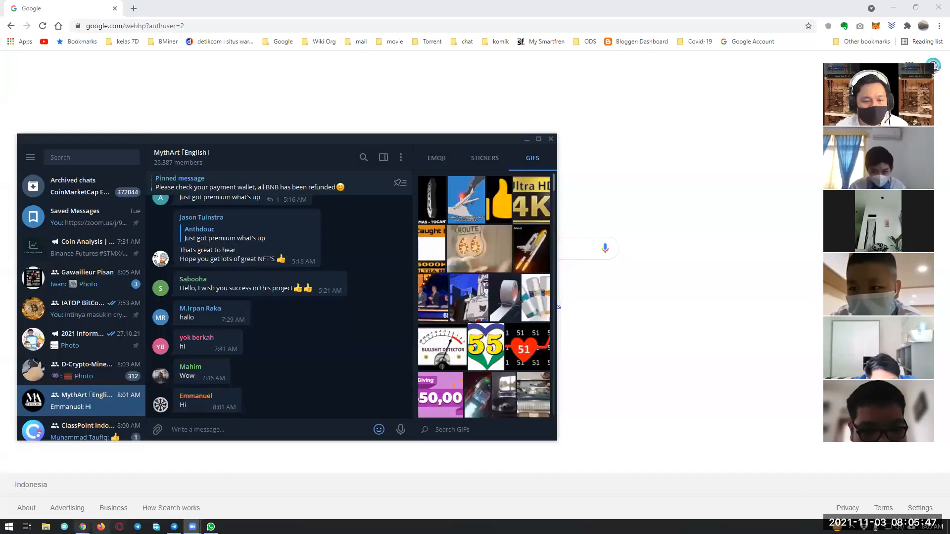
# Step: Switch to the Chrome window showing the Google home page and open Google Sheets
pyautogui.moveTo(83, 527)
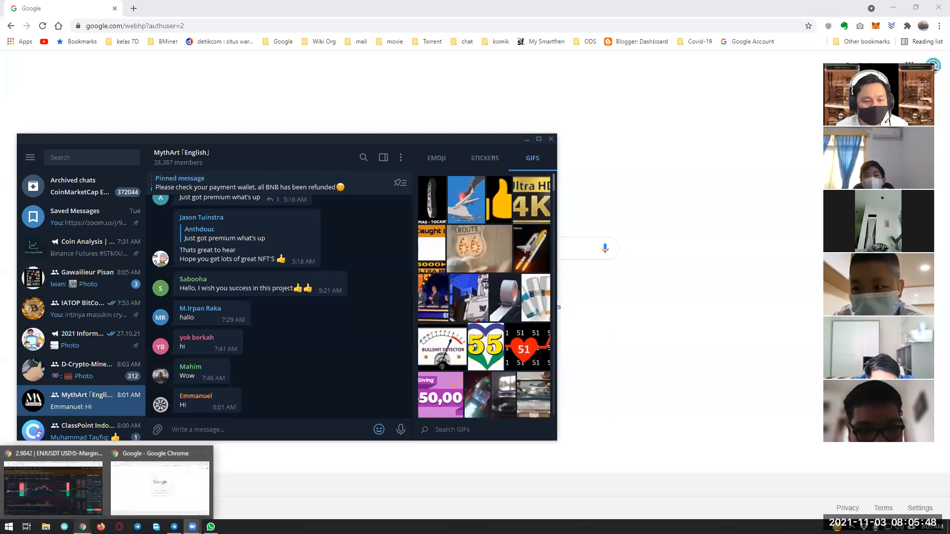
pyautogui.click(160, 485)
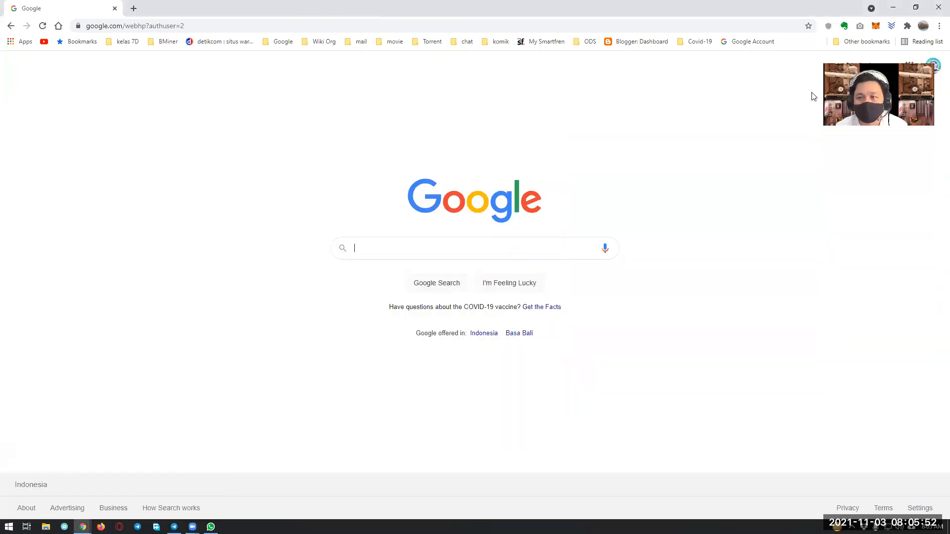
pyautogui.click(188, 27)
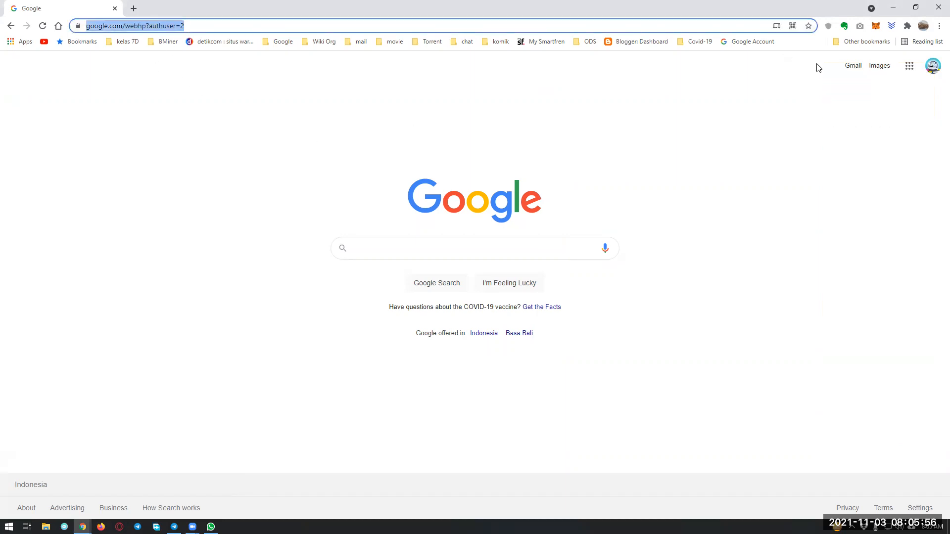
pyautogui.click(909, 70)
pyautogui.click(909, 70)
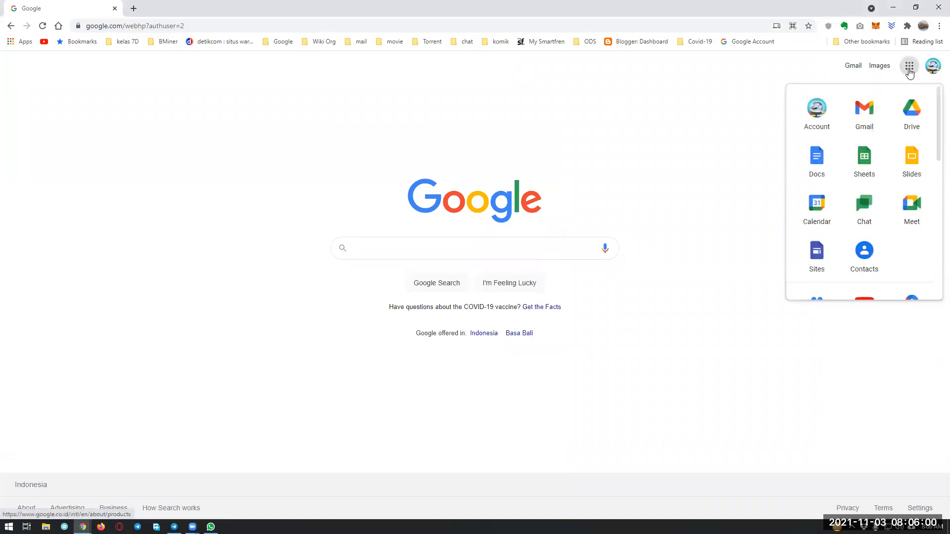
pyautogui.click(869, 165)
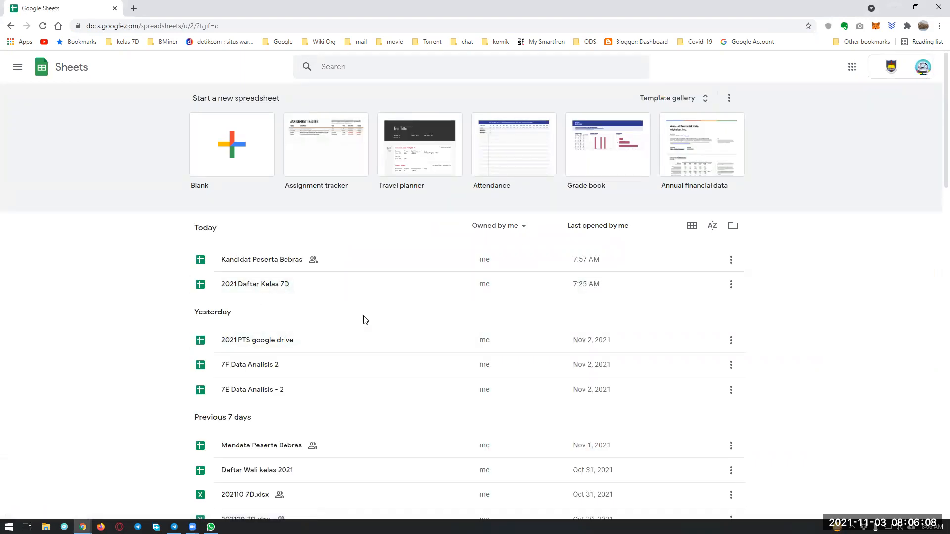
# Step: Open the spreadsheet 7G Data Analisis 2 from the list of recent files
pyautogui.scroll(-4, 341, 338)
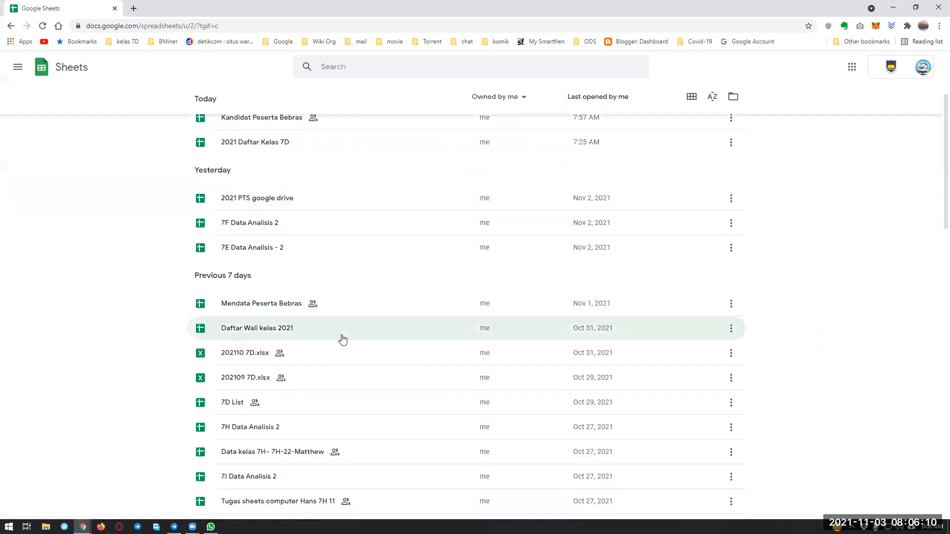
pyautogui.scroll(-2, 342, 339)
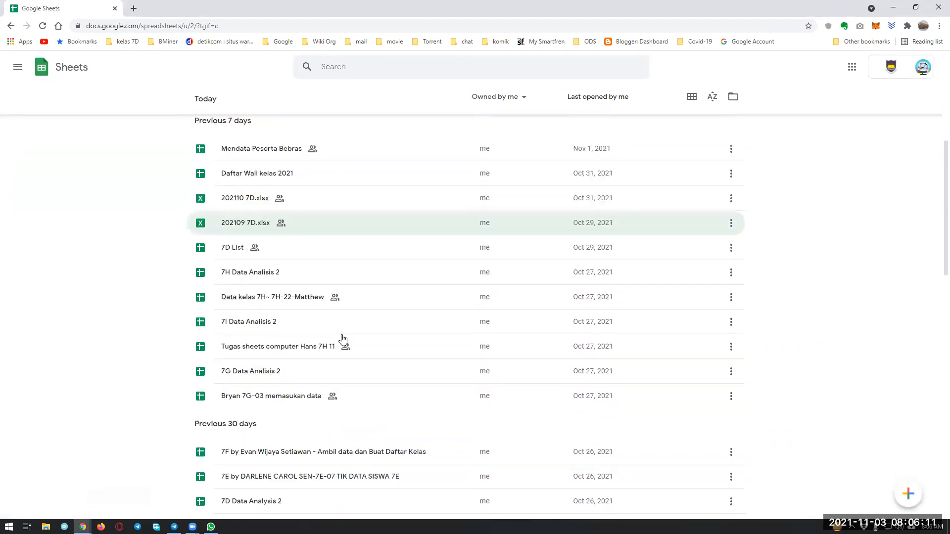
pyautogui.click(264, 376)
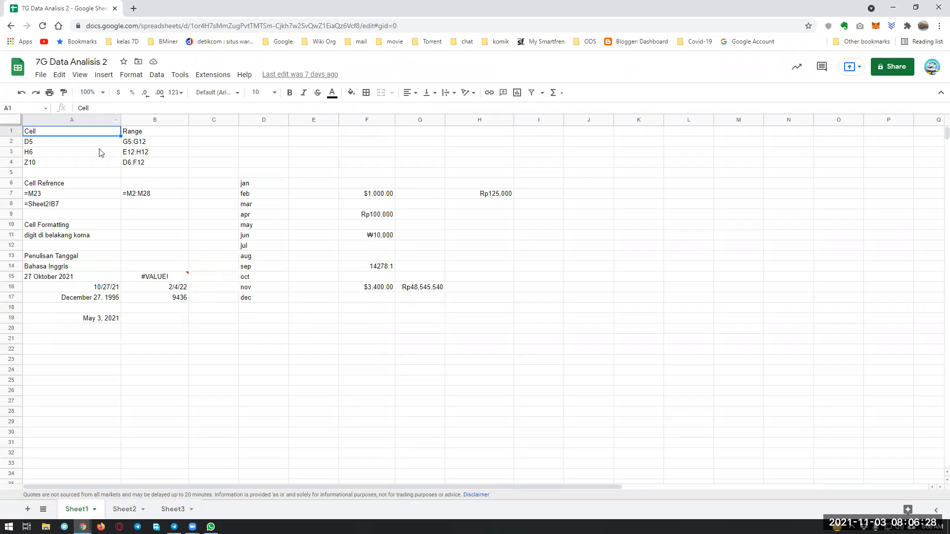
# Step: Set the sheet zoom to 150% and select the Cell Formatting heading in A10
pyautogui.click(104, 94)
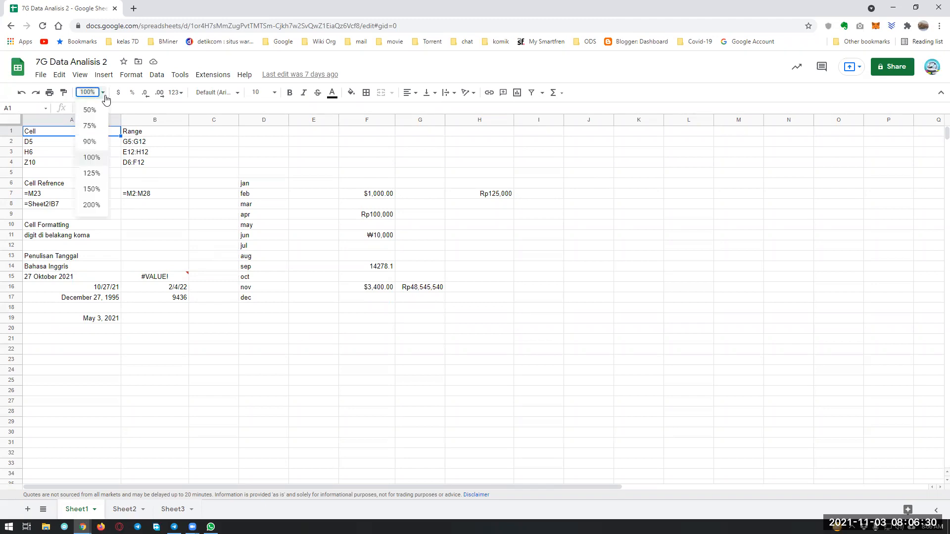
pyautogui.click(96, 195)
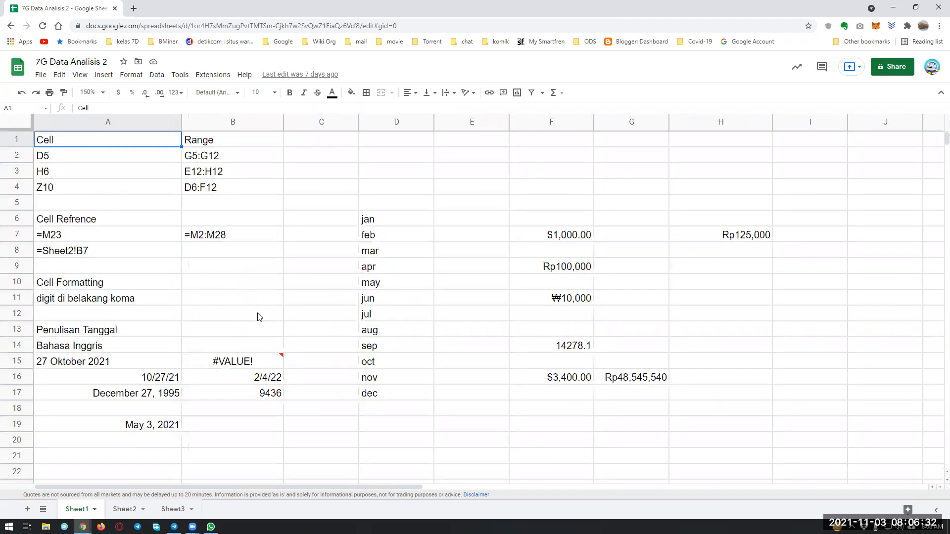
pyautogui.scroll(-1, 258, 318)
pyautogui.scroll(-1, 258, 318)
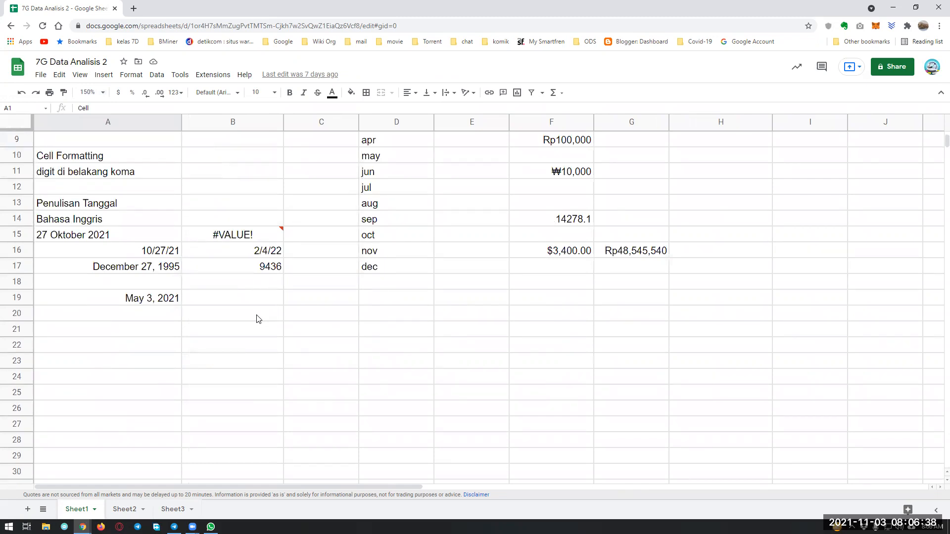
pyautogui.click(129, 157)
pyautogui.click(101, 172)
pyautogui.click(106, 156)
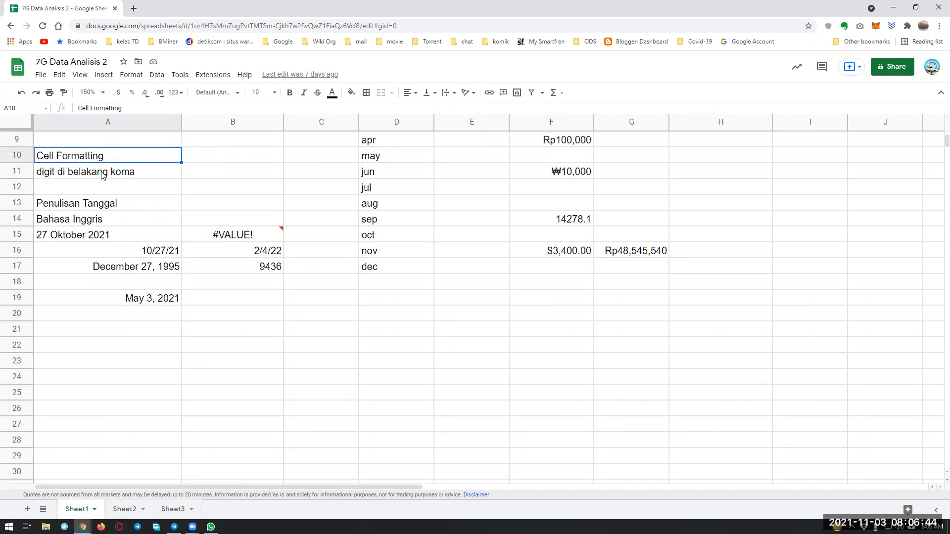
# Step: Enter 12000 in cell B21 below the existing data
pyautogui.click(236, 331)
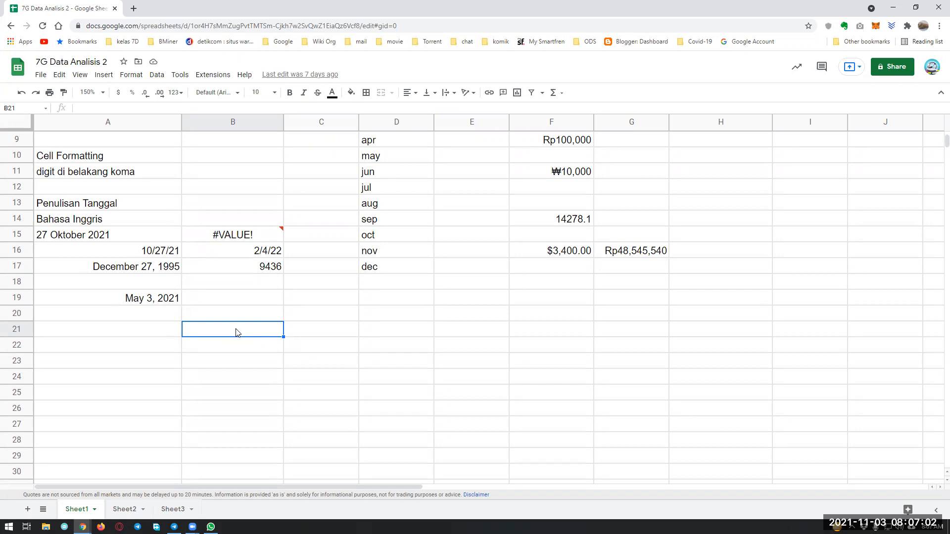
pyautogui.write('12000')
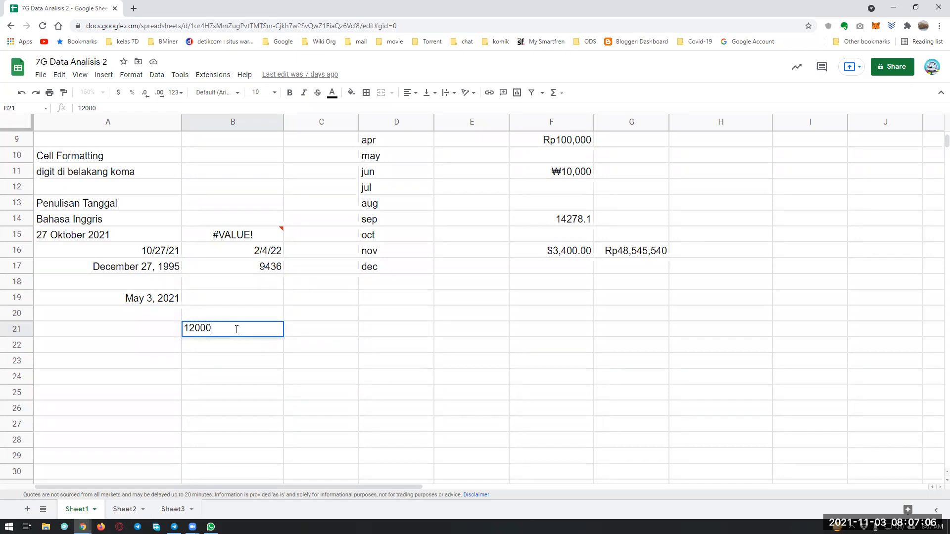
pyautogui.press('Return')
pyautogui.click(236, 368)
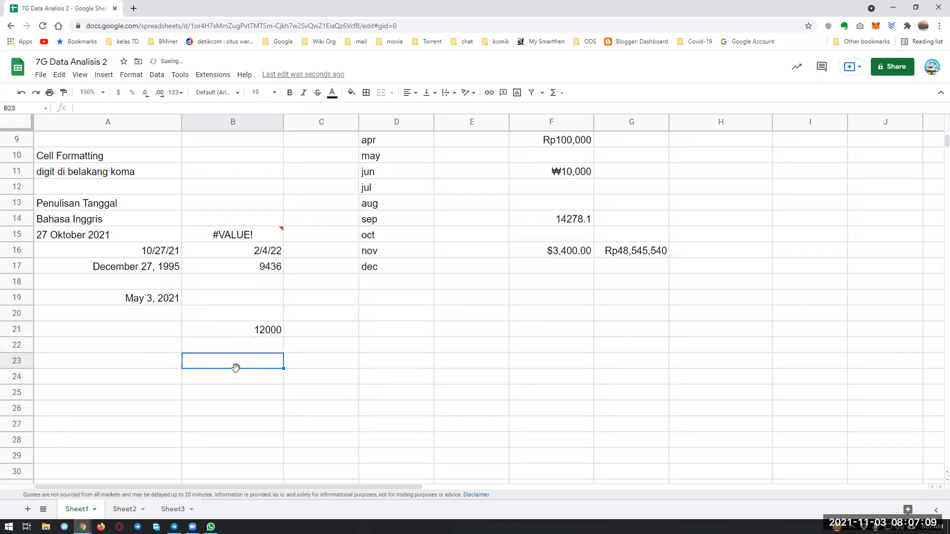
# Step: Try the Percent and the Number format on the value in cell B21
pyautogui.click(258, 333)
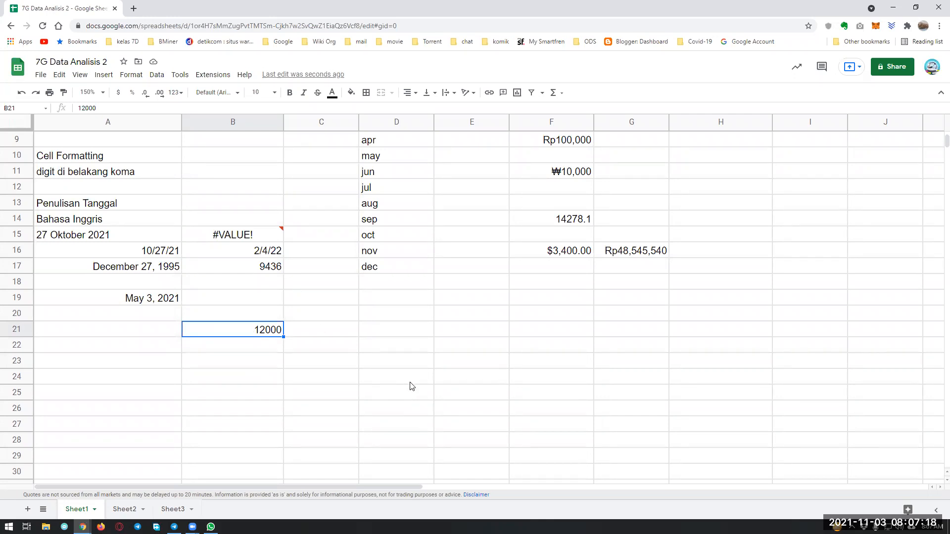
pyautogui.click(177, 93)
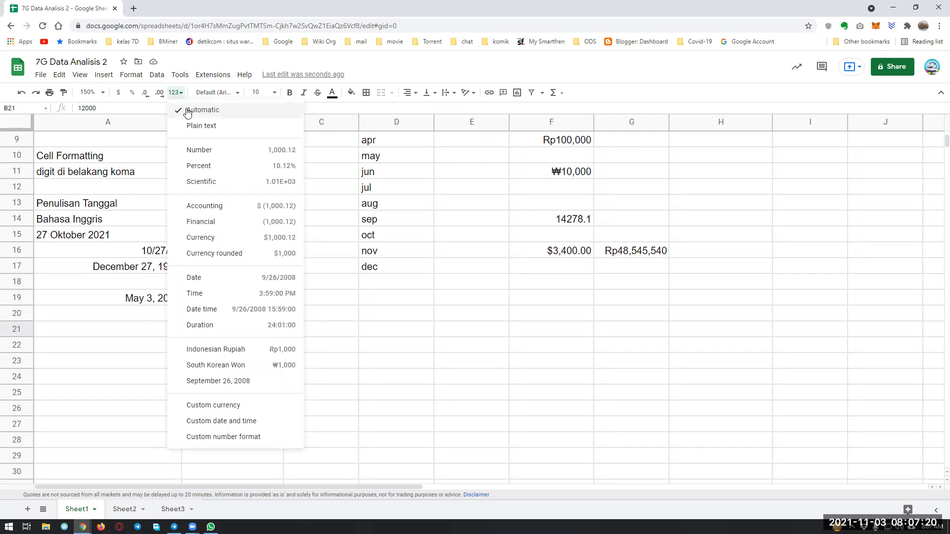
pyautogui.click(193, 166)
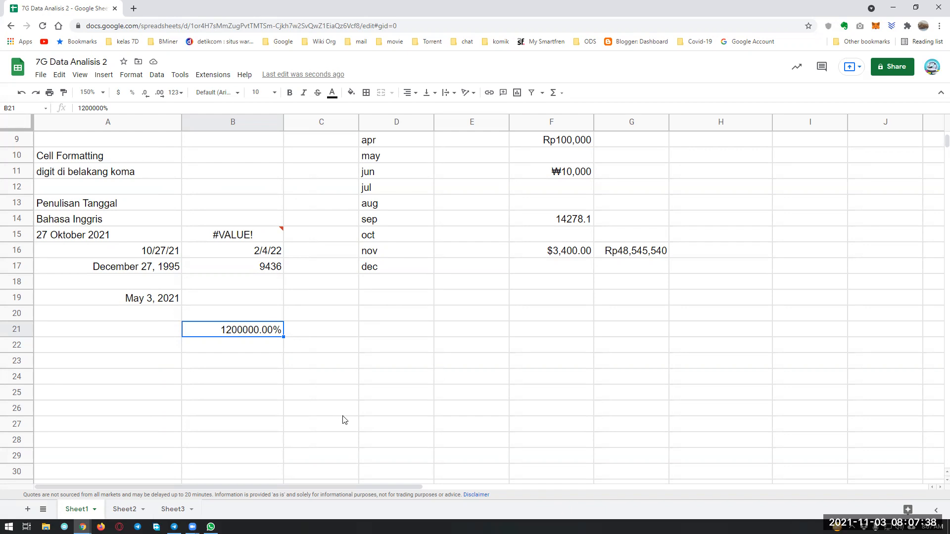
pyautogui.click(183, 95)
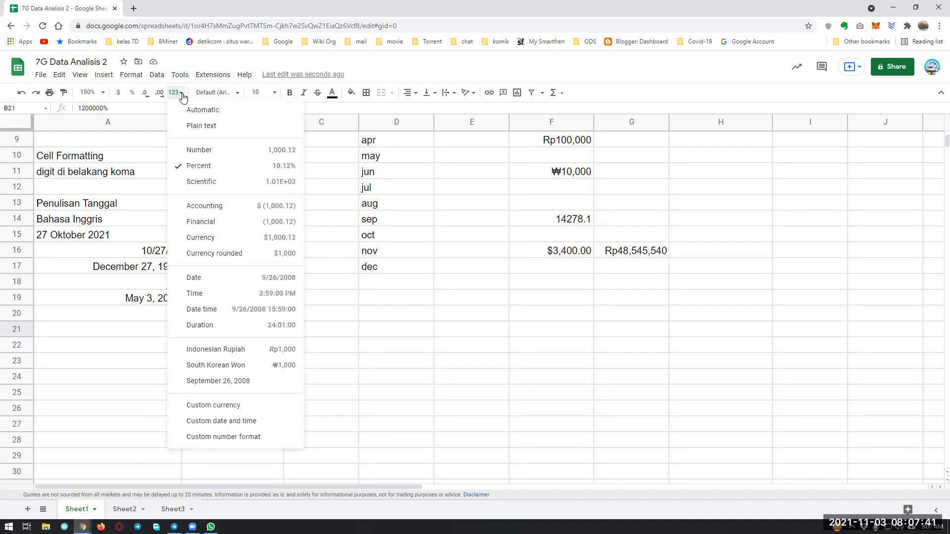
pyautogui.click(205, 151)
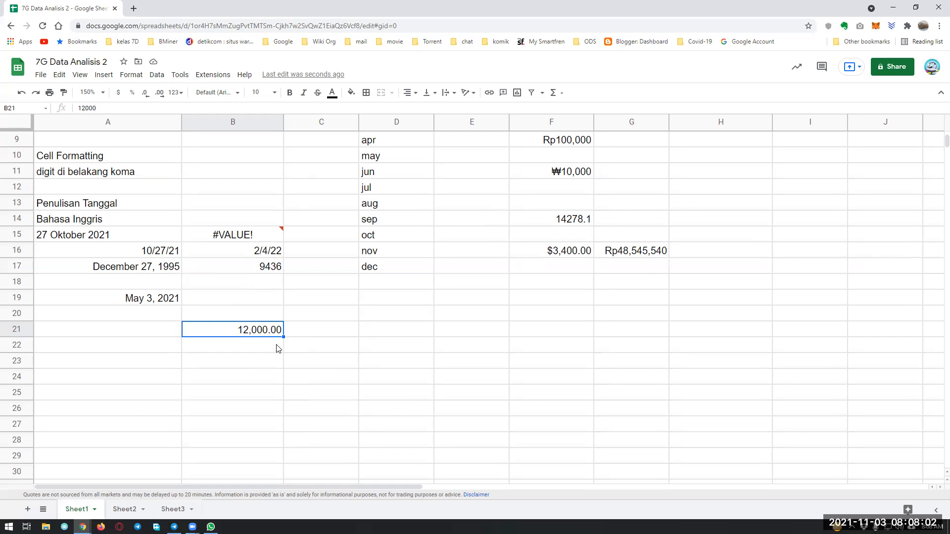
# Step: Apply the Scientific number format to cell B21
pyautogui.click(177, 94)
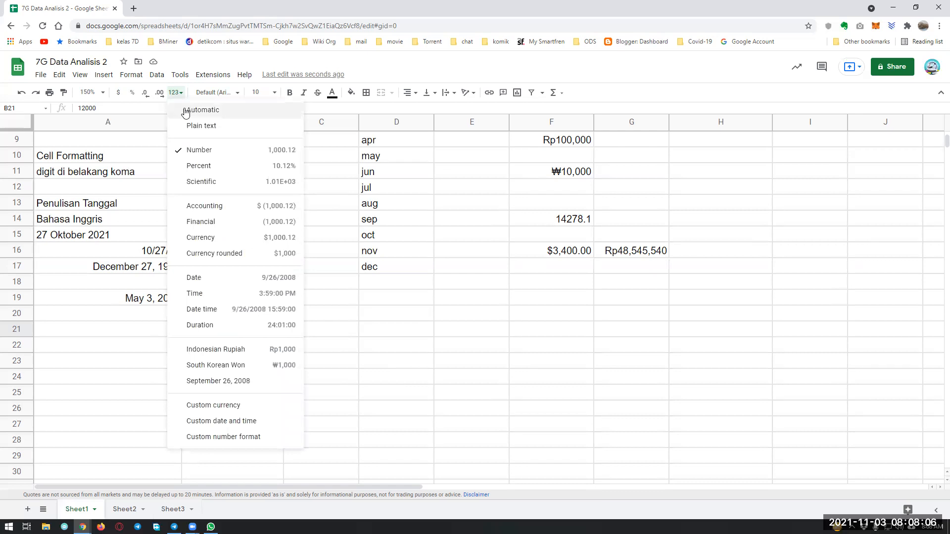
pyautogui.click(206, 183)
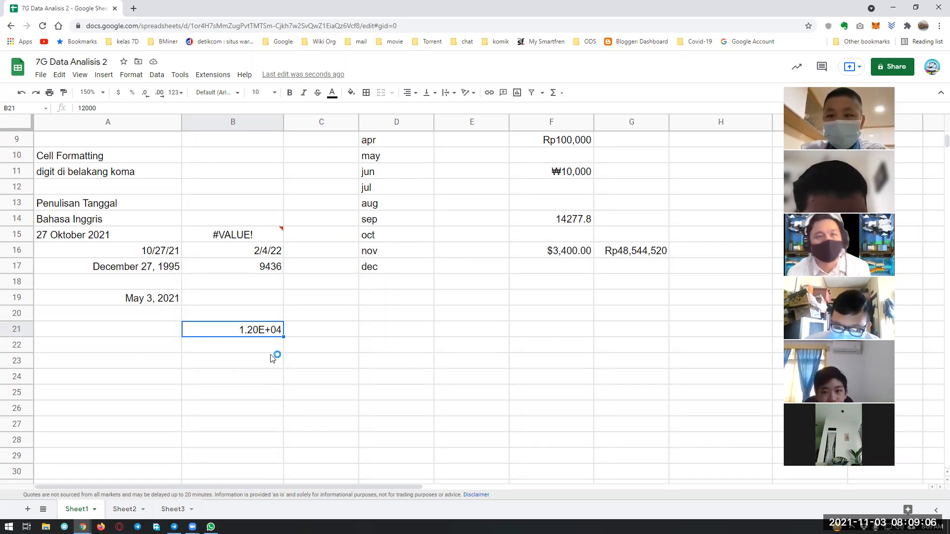
# Step: Search Google for "mass of earth" in a new browser tab
pyautogui.click(134, 8)
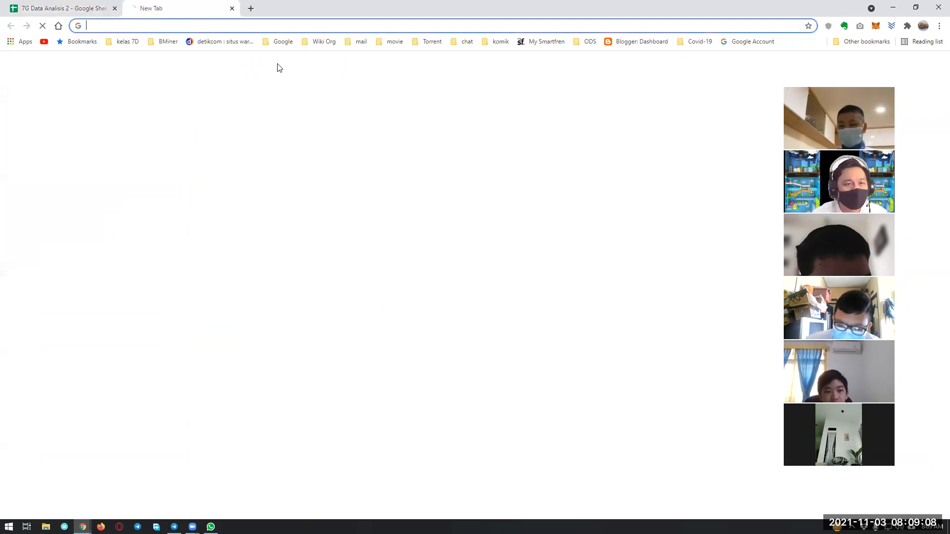
pyautogui.write('mass of ea')
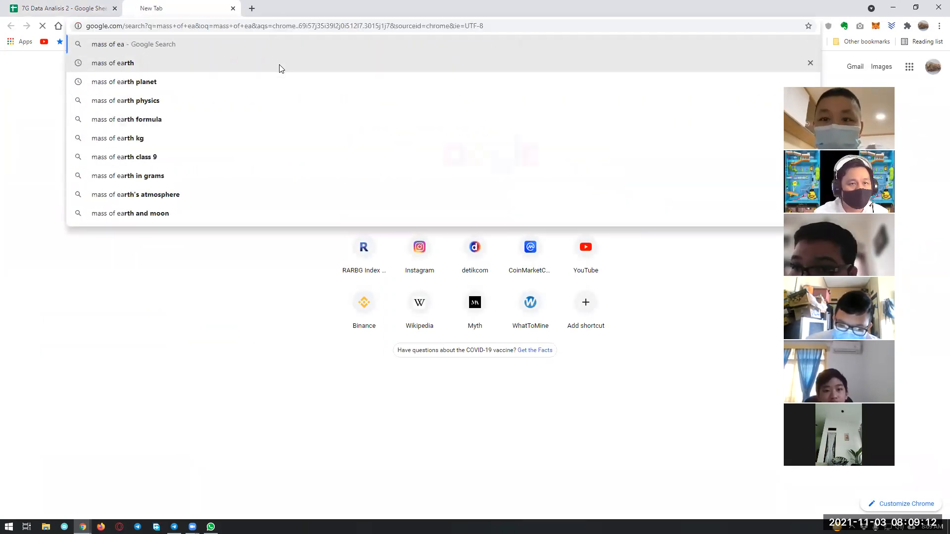
pyautogui.press('Return')
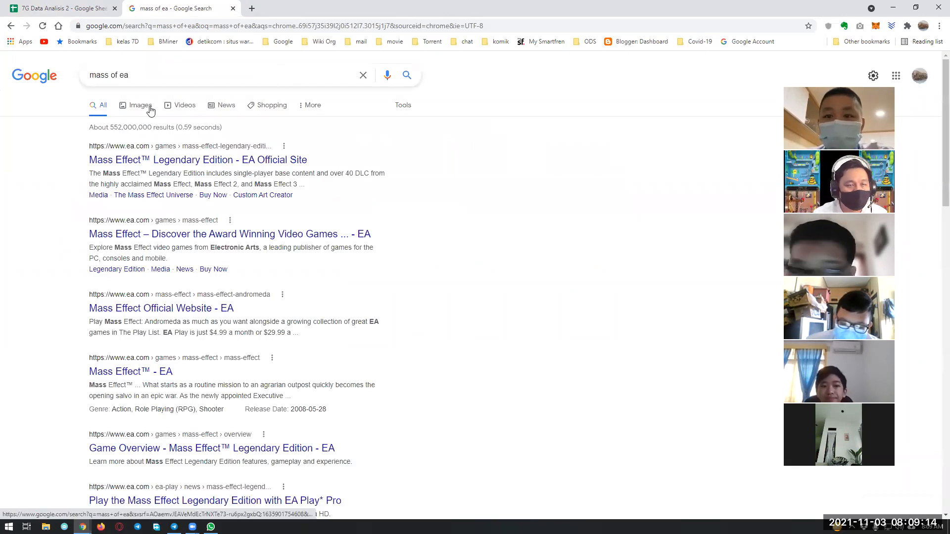
pyautogui.click(144, 74)
pyautogui.write('r')
pyautogui.click(135, 100)
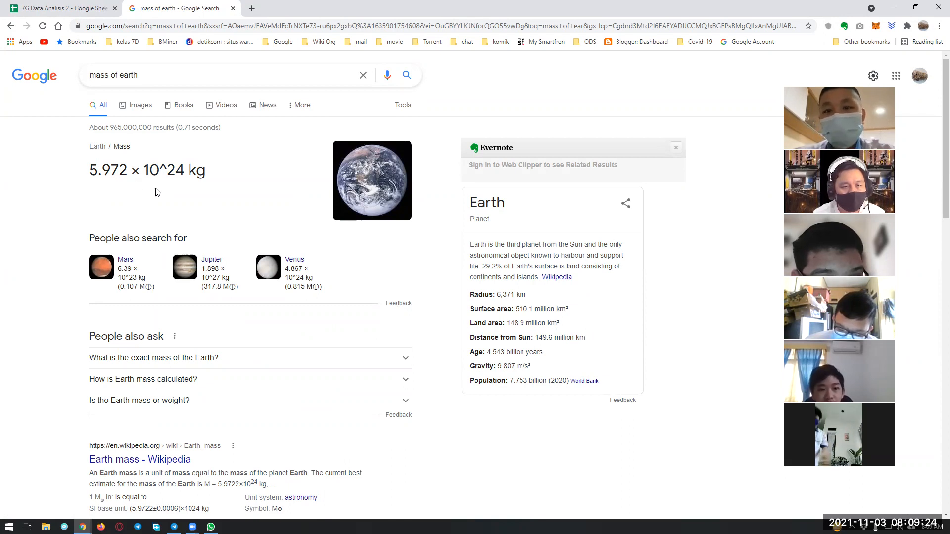
# Step: Search Google for Earth's mass in scientific notation, 5.972e24
pyautogui.moveTo(157, 80); pyautogui.dragTo(82, 78)
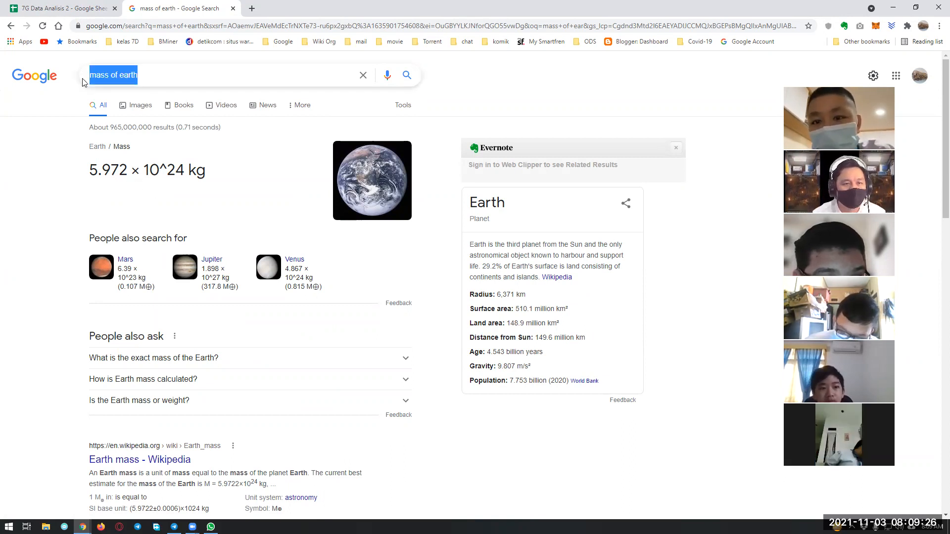
pyautogui.write('5.972e24')
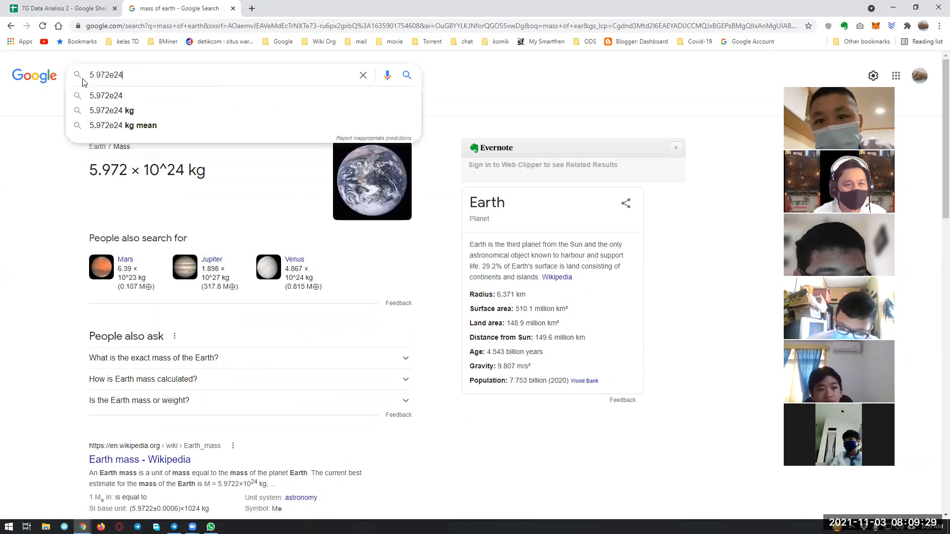
pyautogui.press('Return')
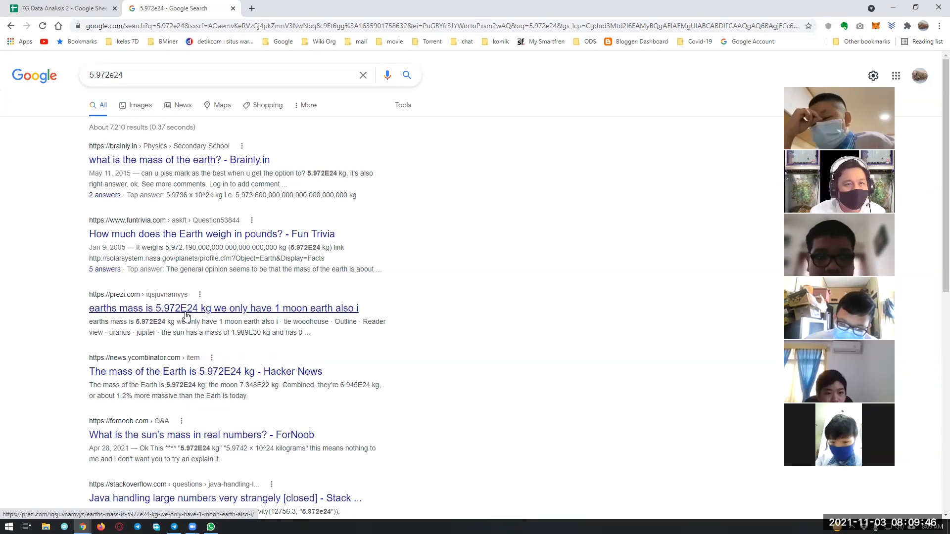
# Step: Return to the 7G Data Analisis 2 spreadsheet, enter 1e6 in cell C20 and select that cell again
pyautogui.click(85, 4)
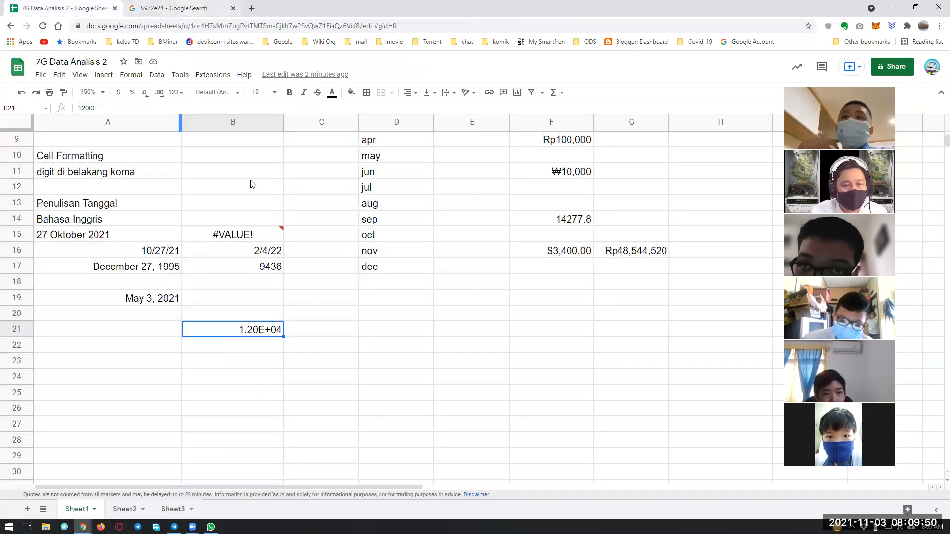
pyautogui.click(335, 335)
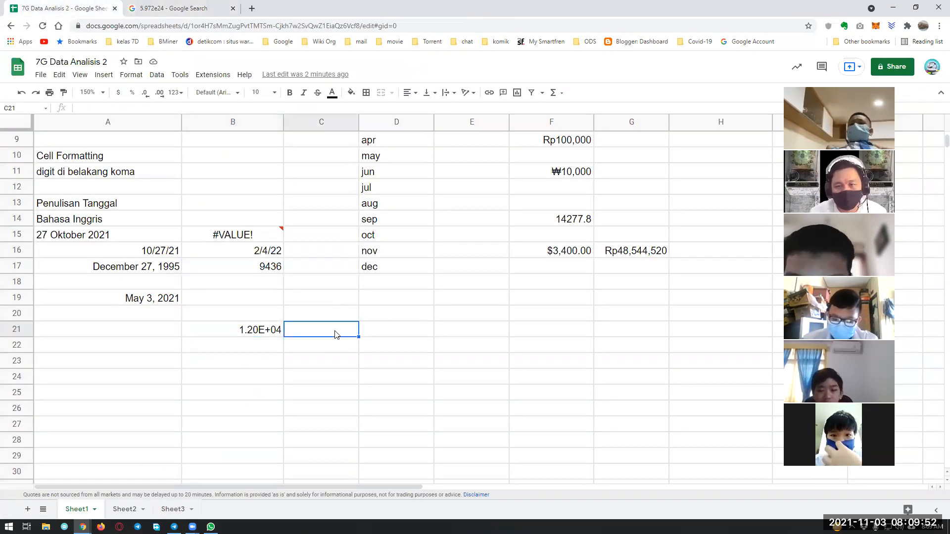
pyautogui.press('Up')
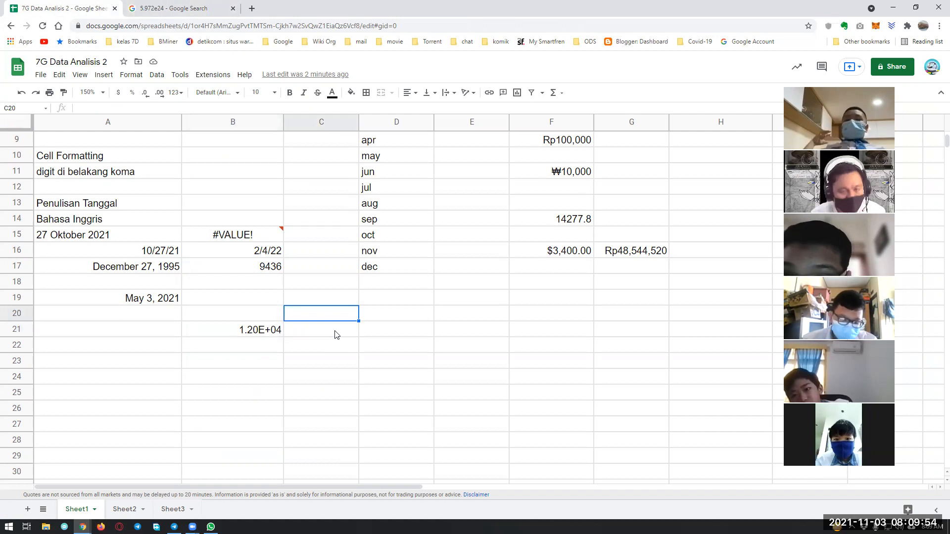
pyautogui.write('1e6')
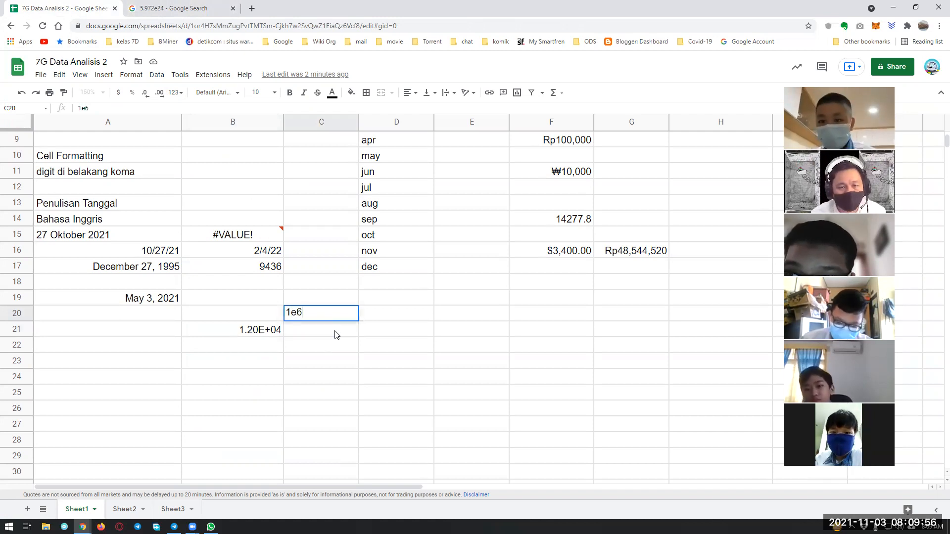
pyautogui.press('Return')
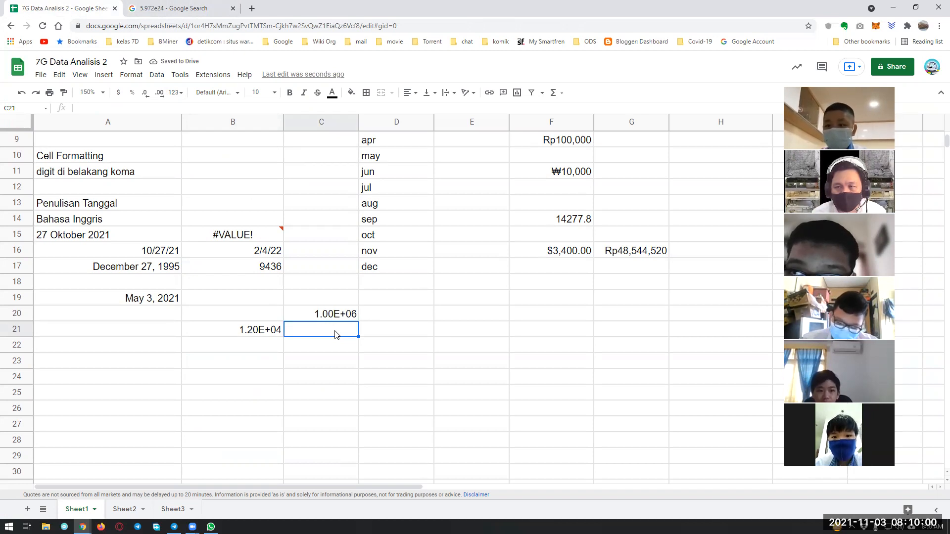
pyautogui.press('Up')
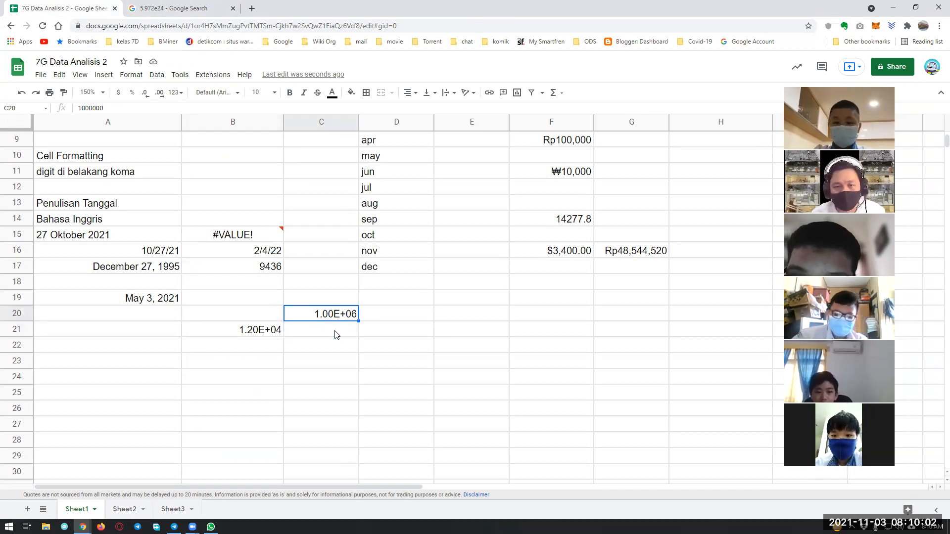
# Step: Replace the content of cell C20 with 1e2 and select that cell again
pyautogui.press('BackSpace')
pyautogui.write('1e2')
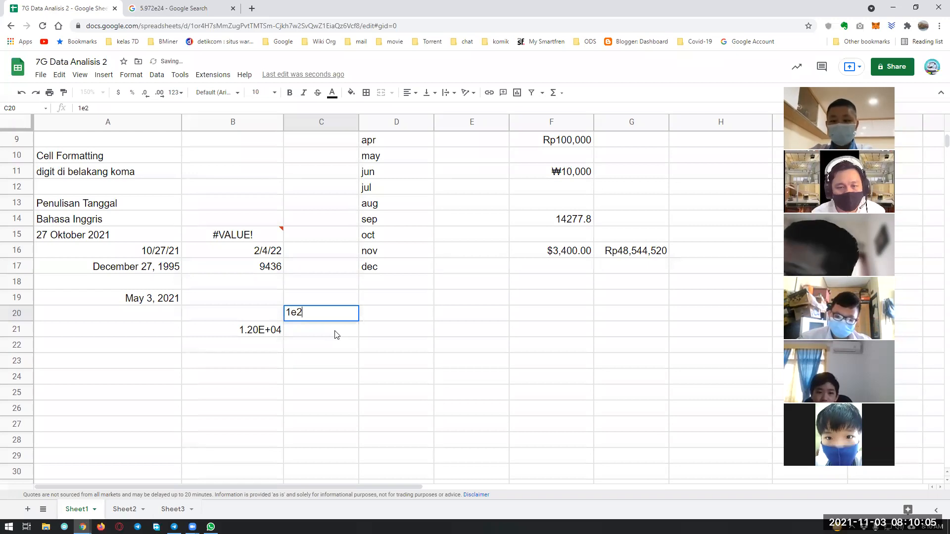
pyautogui.press('Return')
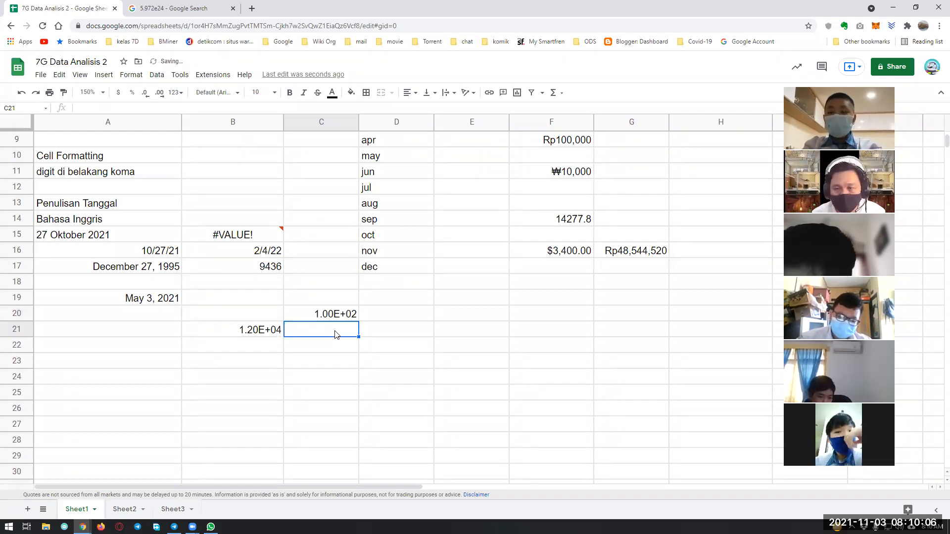
pyautogui.press('Up')
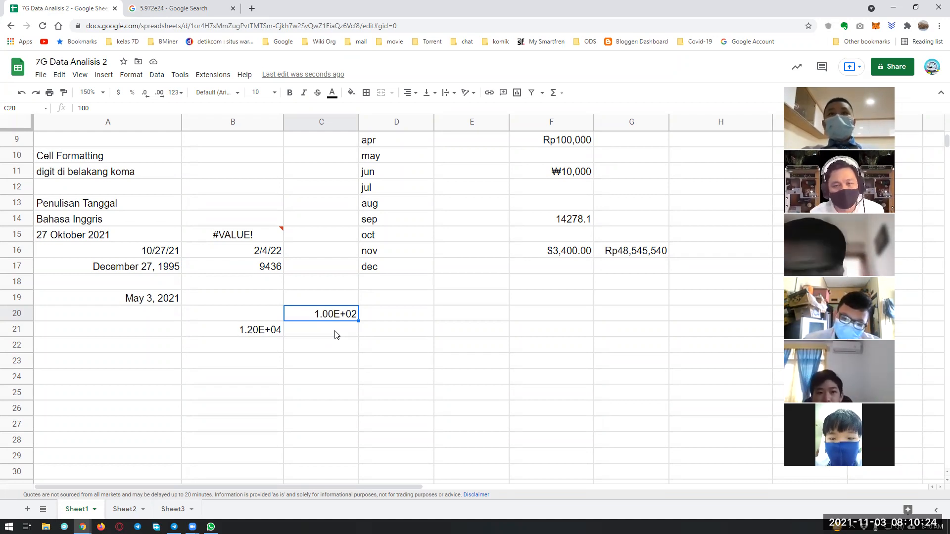
# Step: Replace the value in cell C20 with 12e64 and clear the cell
pyautogui.press('Delete')
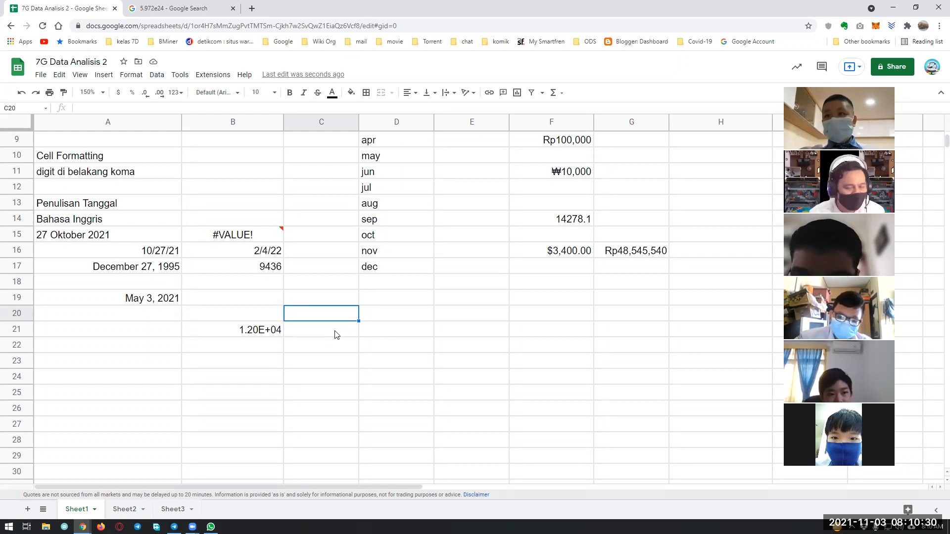
pyautogui.write('12e')
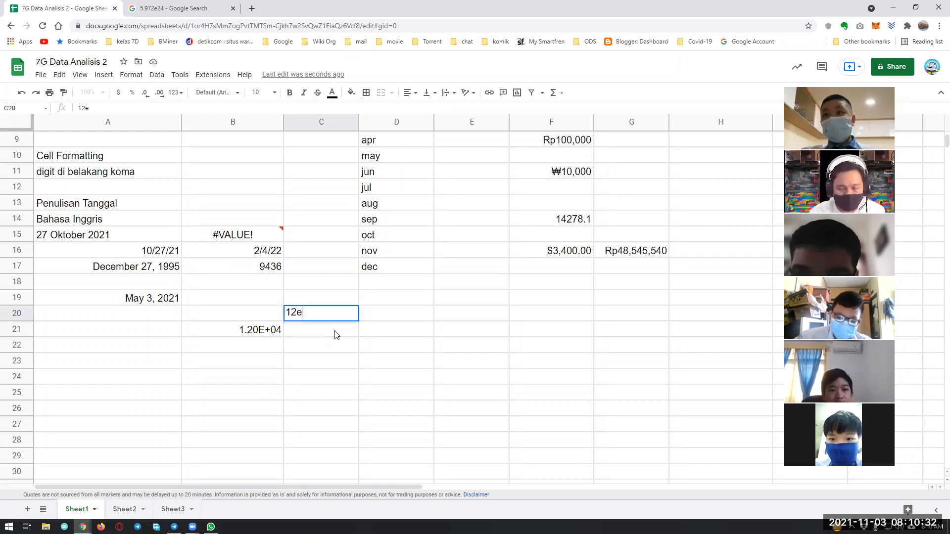
pyautogui.write('64')
pyautogui.press('Return')
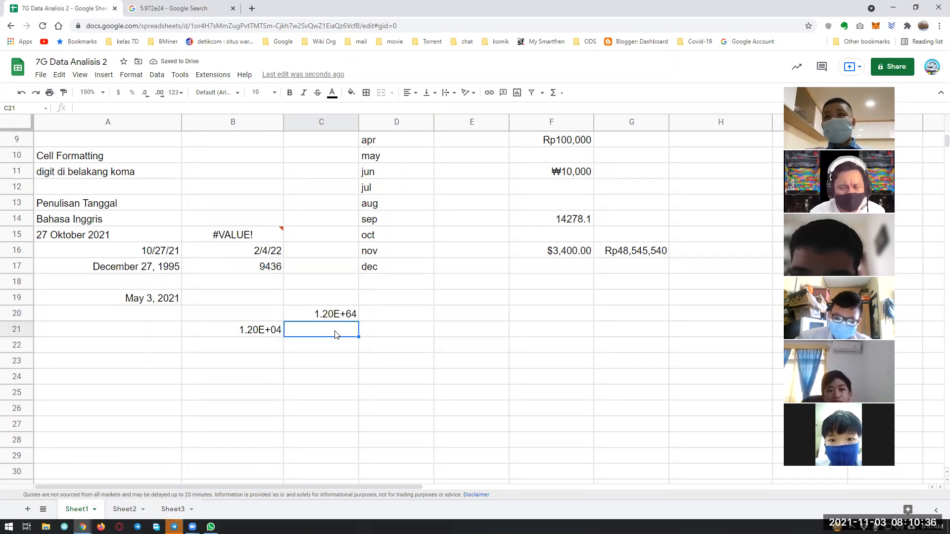
pyautogui.press('Up')
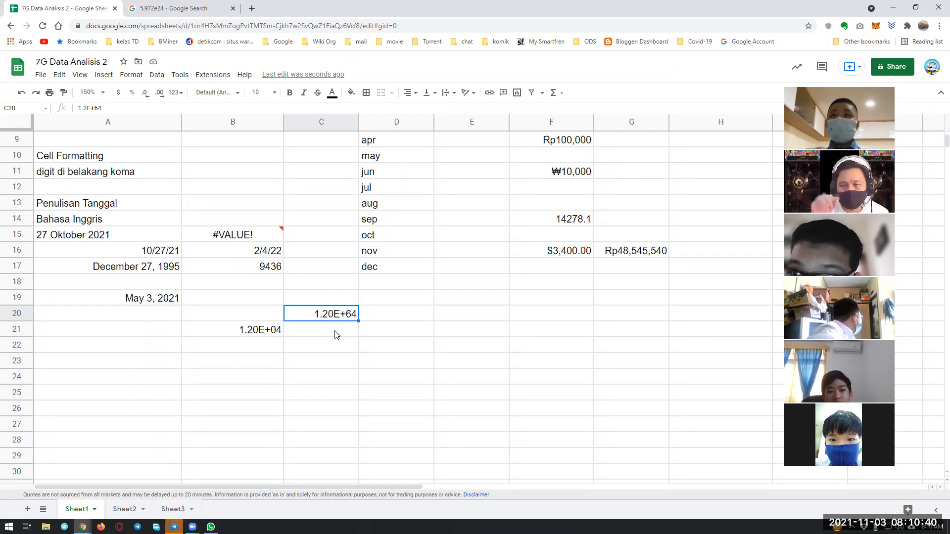
pyautogui.press('Delete')
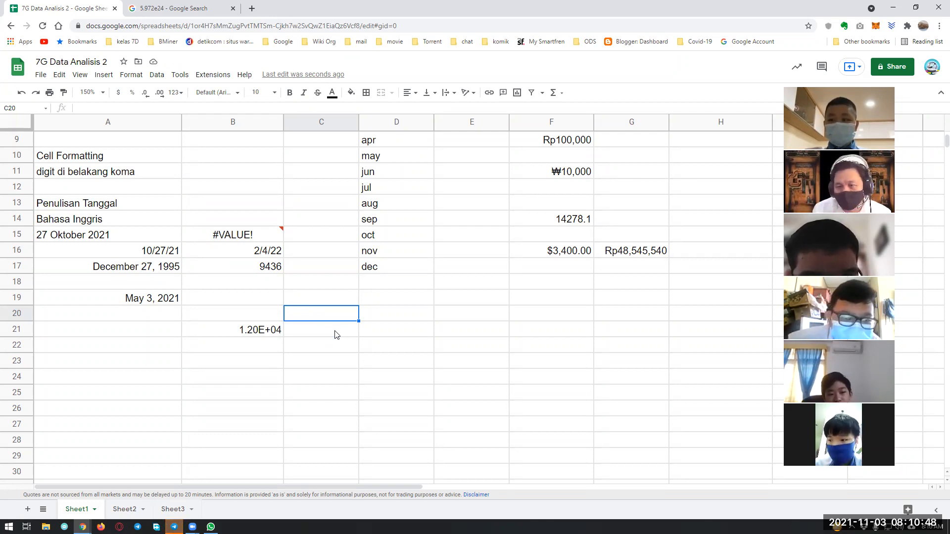
# Step: Enter the text angkaeangka in cell D20
pyautogui.press('Down')
pyautogui.press('Right')
pyautogui.press('Up')
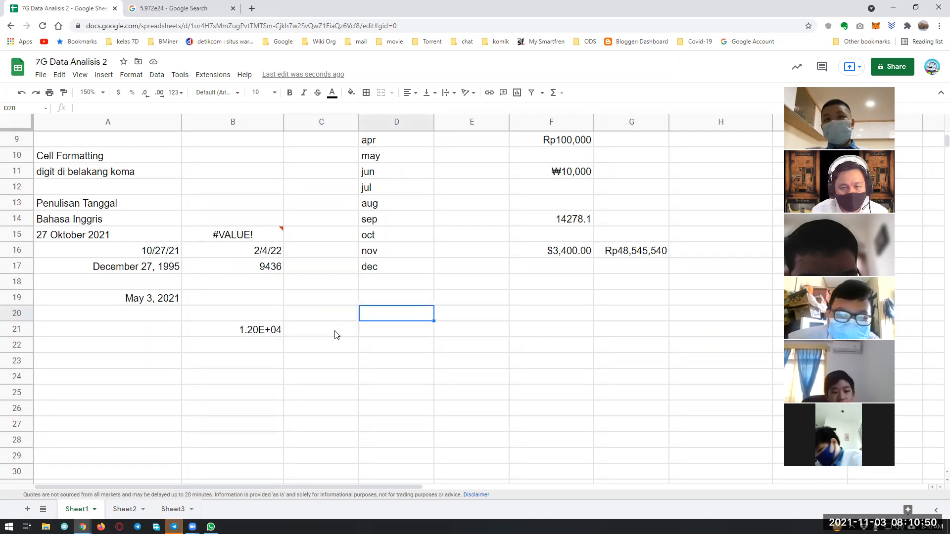
pyautogui.write('angka ')
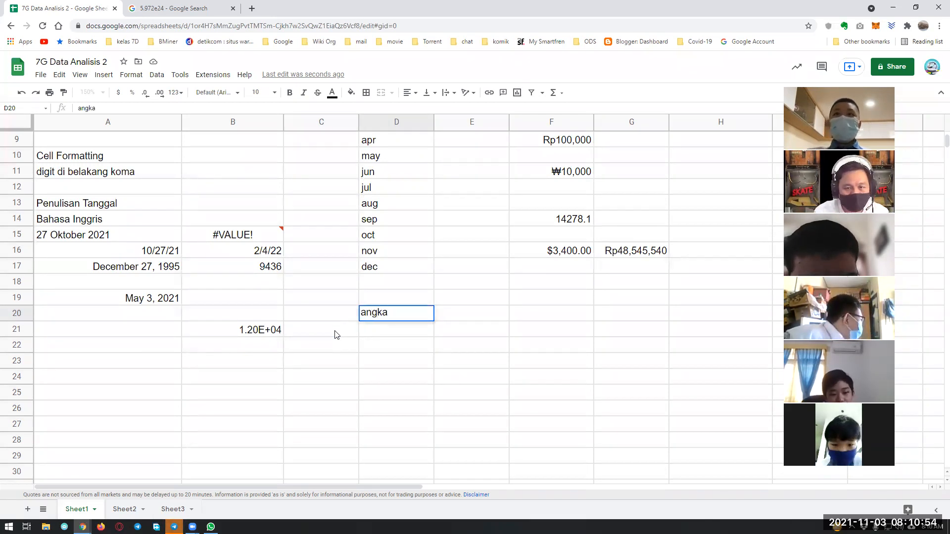
pyautogui.write('eangka')
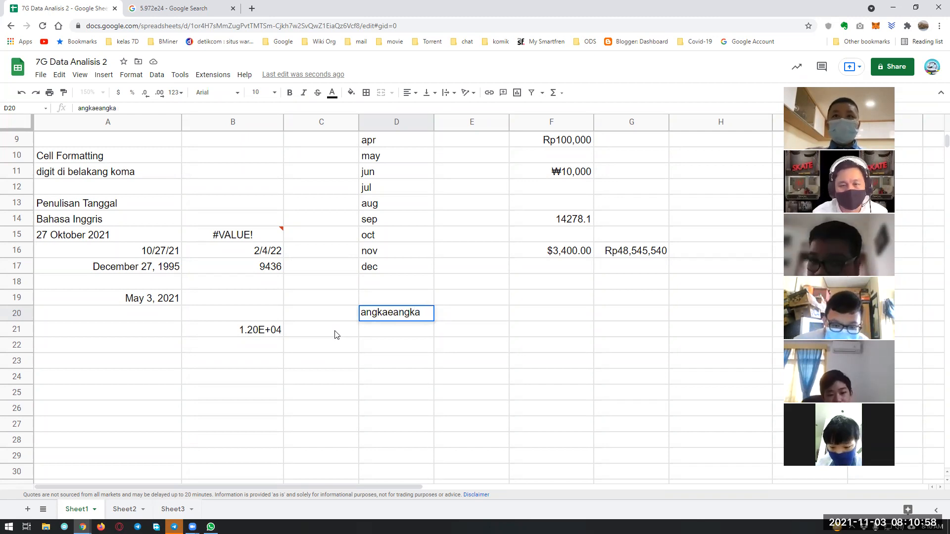
pyautogui.press('Left')
pyautogui.press('Left')
pyautogui.press('Left')
pyautogui.press('Right')
pyautogui.press('Right')
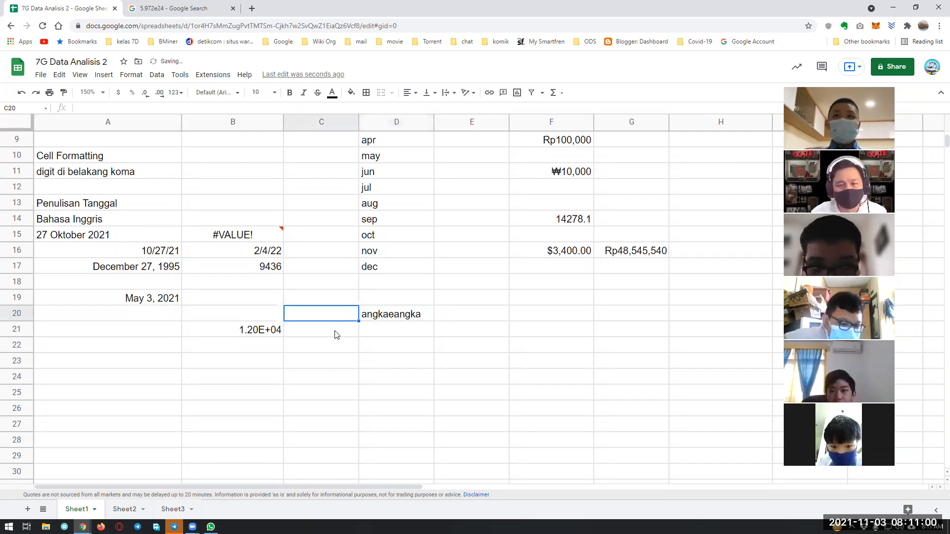
# Step: Add hyphens to the text in cell D20 so it reads angka-e-angka, and clear the cell
pyautogui.press('Right')
pyautogui.press('F2')
pyautogui.press('Left')
pyautogui.press('Left')
pyautogui.write('-')
pyautogui.press('Right')
pyautogui.write('-')
pyautogui.press('Return')
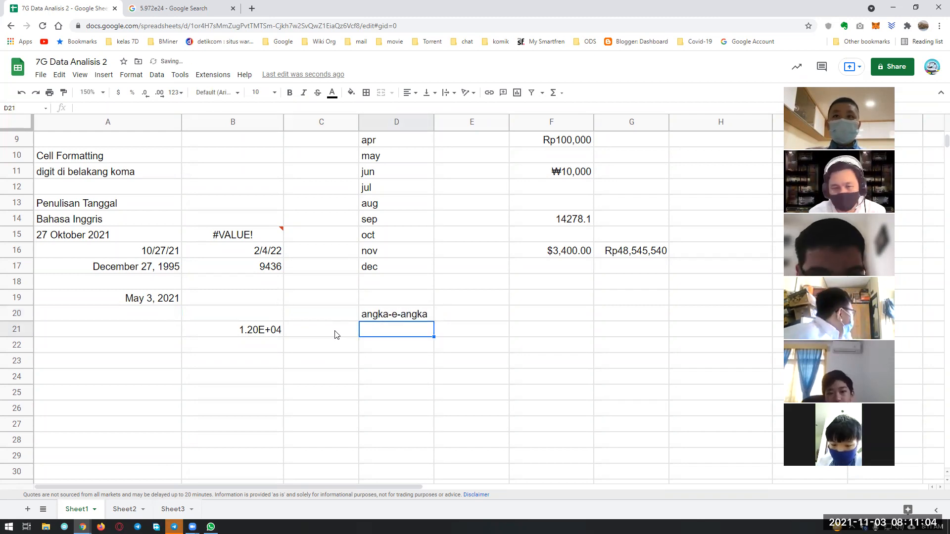
pyautogui.press('Up')
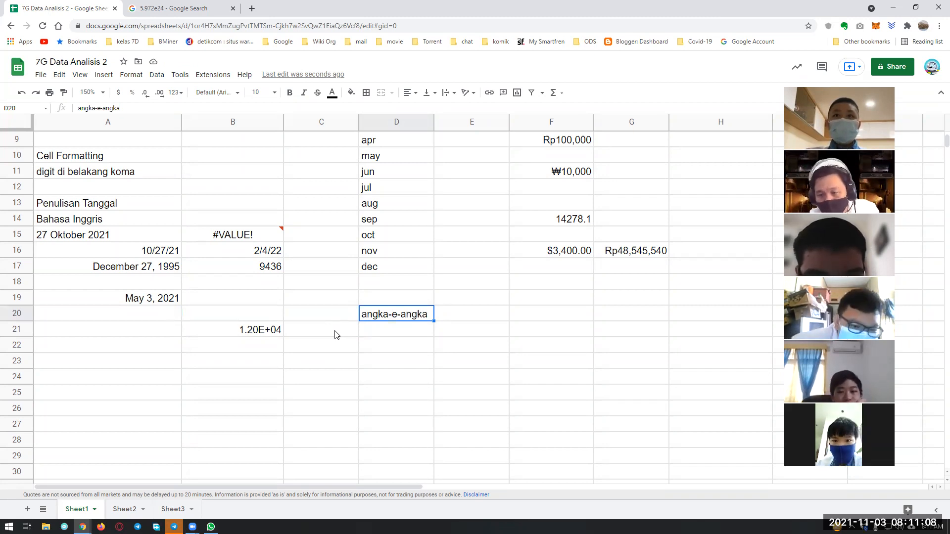
pyautogui.press('Delete')
# Step: Apply the Currency format to cell B21 and switch it to the Indonesian Rupiah format
pyautogui.press('Down')
pyautogui.press('Down')
pyautogui.press('Left')
pyautogui.press('Left')
pyautogui.press('Up')
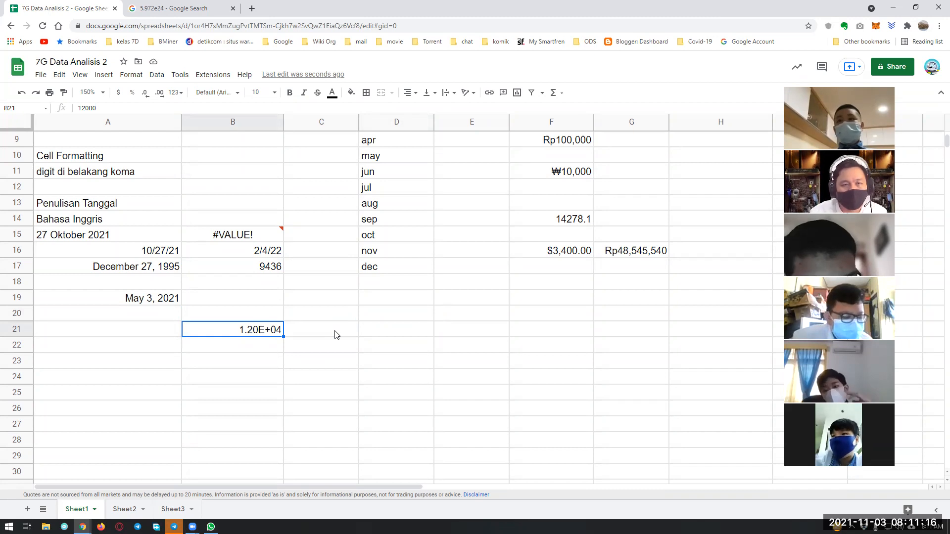
pyautogui.click(179, 94)
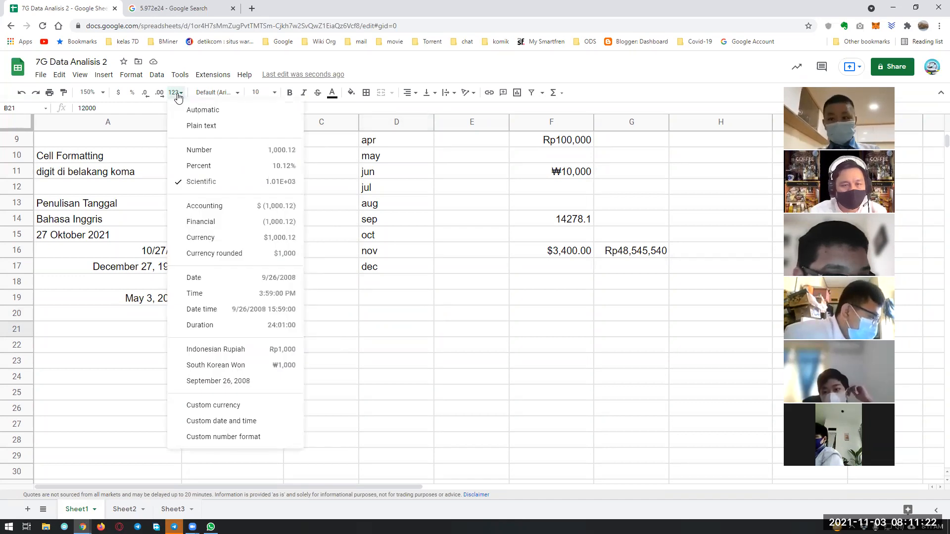
pyautogui.click(202, 238)
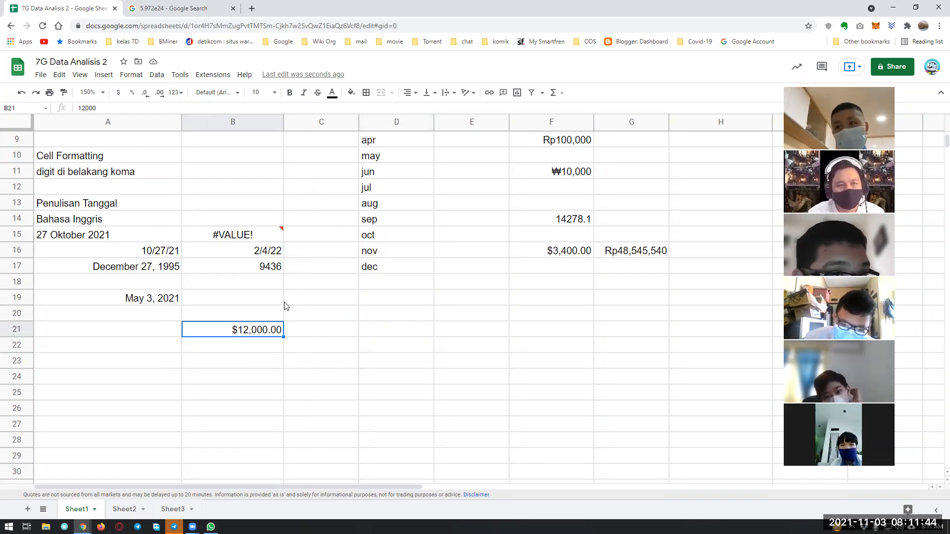
pyautogui.click(175, 97)
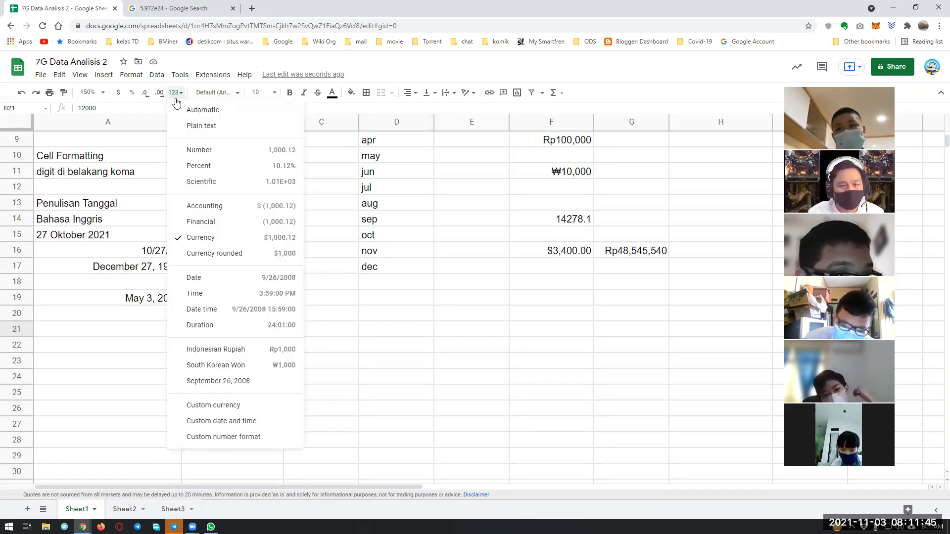
pyautogui.click(220, 350)
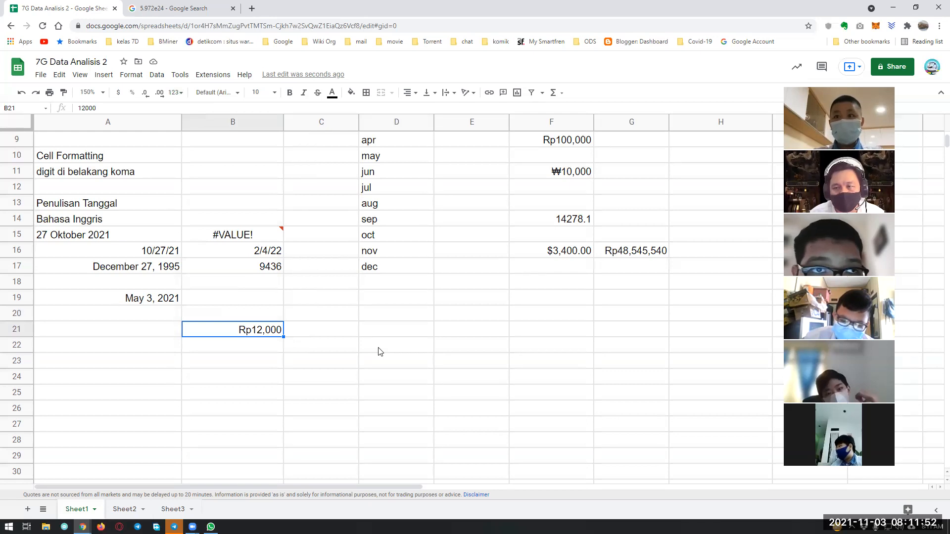
# Step: Enter Rp12000 directly in cell B20, above the rupiah-formatted number, and keep that cell selected
pyautogui.press('Up')
pyautogui.write('Rp12000')
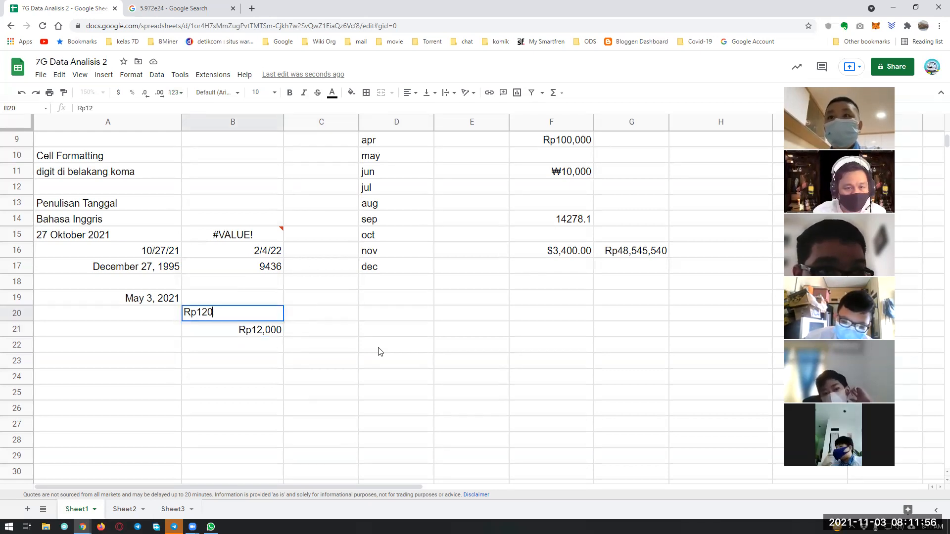
pyautogui.press('Return')
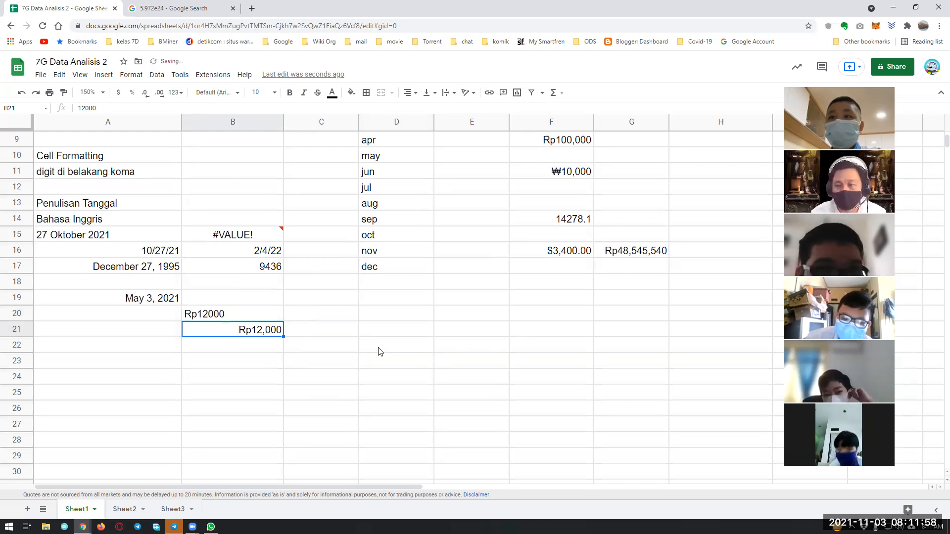
pyautogui.press('Up')
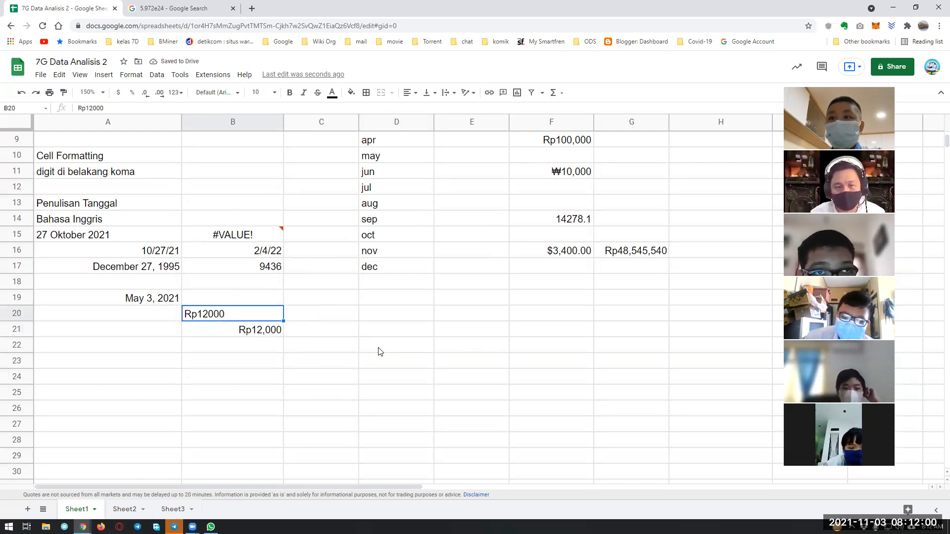
pyautogui.press('Right')
pyautogui.press('Left')
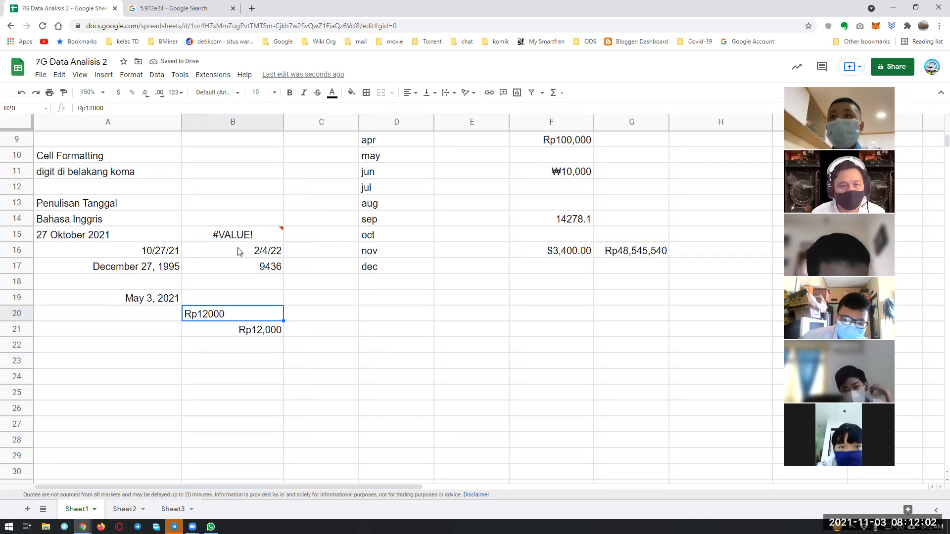
# Step: Compare the underlying contents of cells B20 and B21
pyautogui.doubleClick(94, 108)
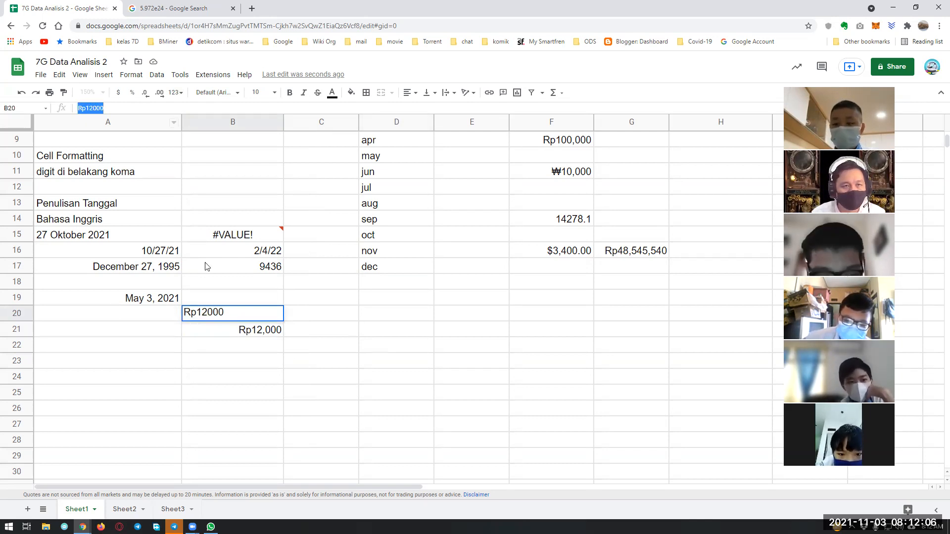
pyautogui.click(259, 332)
pyautogui.doubleClick(90, 108)
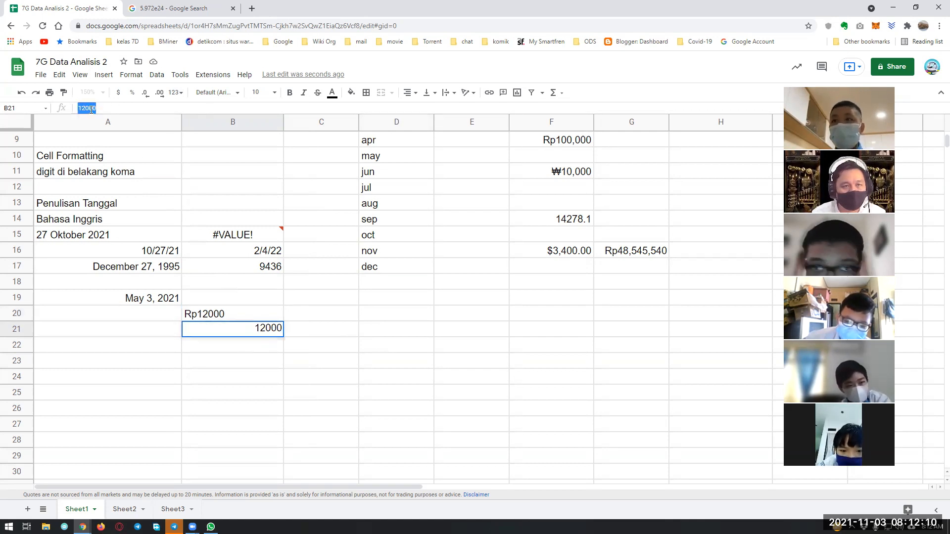
pyautogui.click(206, 328)
pyautogui.click(233, 317)
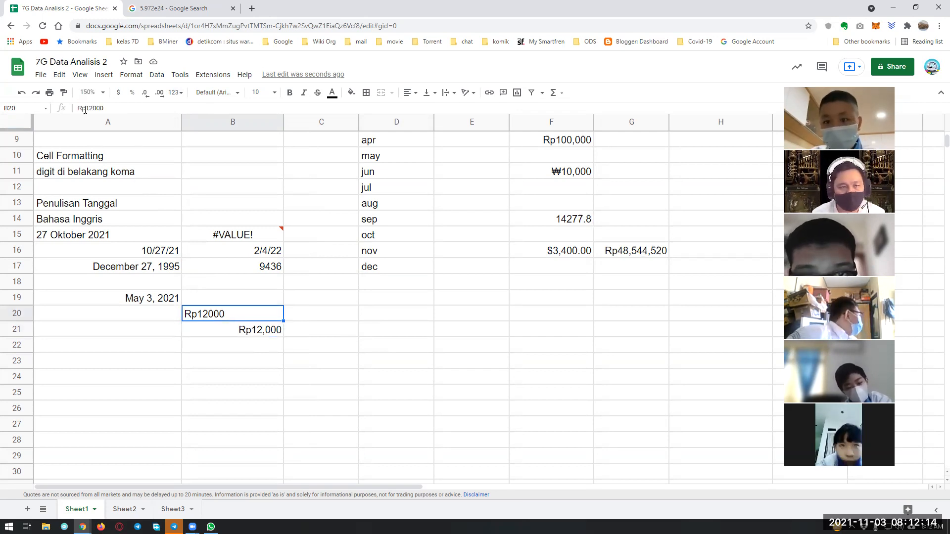
pyautogui.click(220, 335)
# Step: Enter the formula =B21*10 in cell C21
pyautogui.click(310, 332)
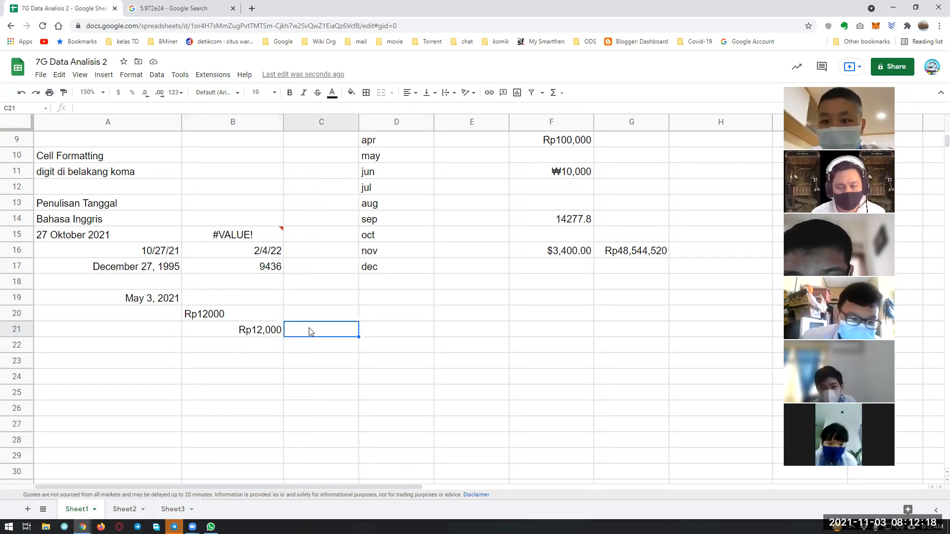
pyautogui.write('+')
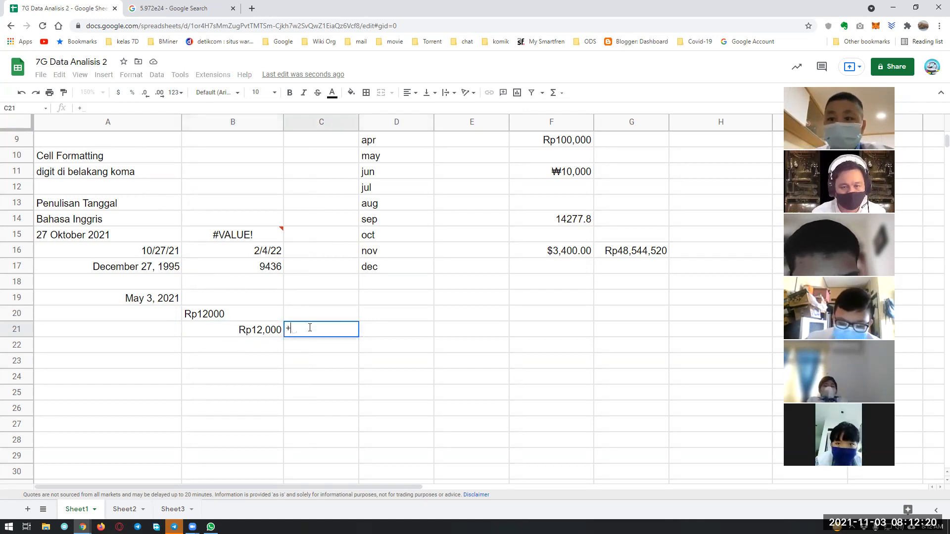
pyautogui.press('BackSpace')
pyautogui.write('=')
pyautogui.press('Left')
pyautogui.write('*')
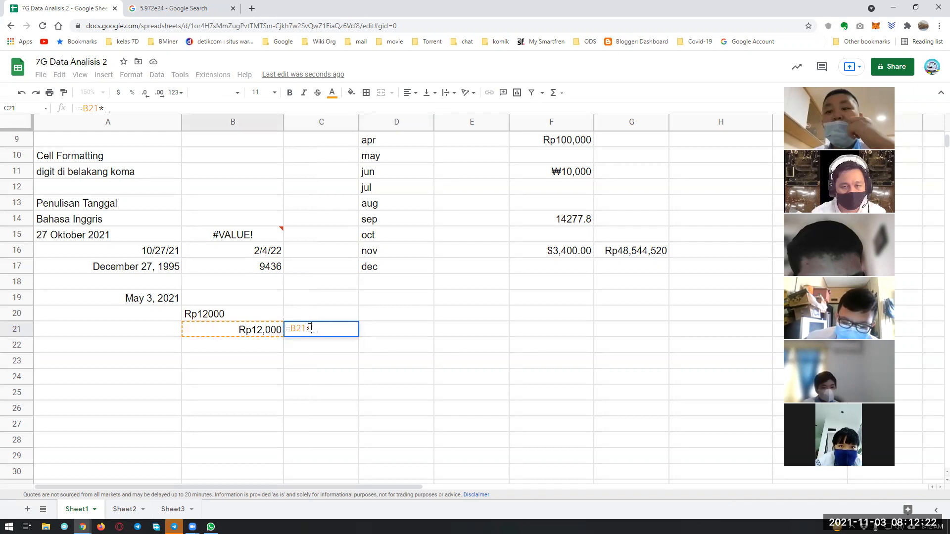
pyautogui.write('10')
pyautogui.press('Return')
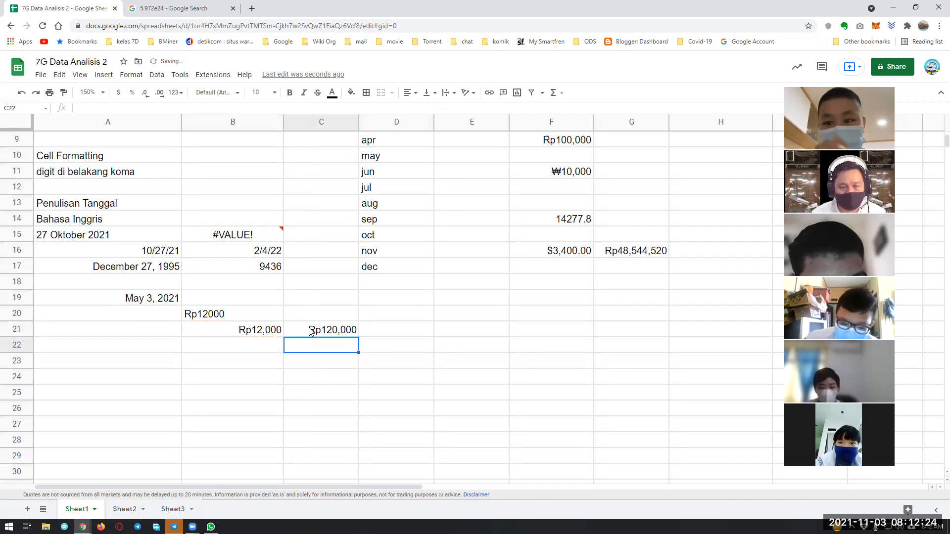
# Step: Enter the formula =B20*10 in cell C20 and select that cell again
pyautogui.click(312, 319)
pyautogui.write('=')
pyautogui.press('Left')
pyautogui.write('*10')
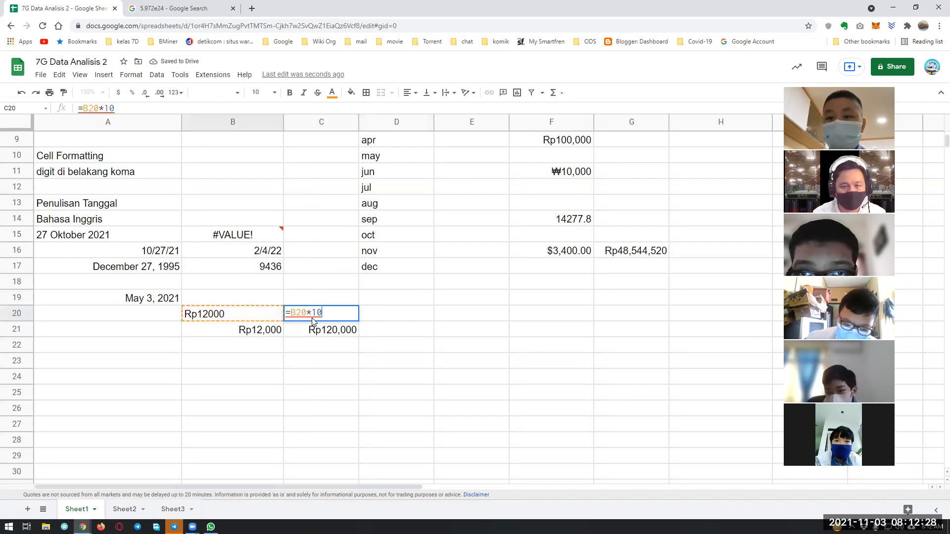
pyautogui.press('Return')
pyautogui.click(312, 320)
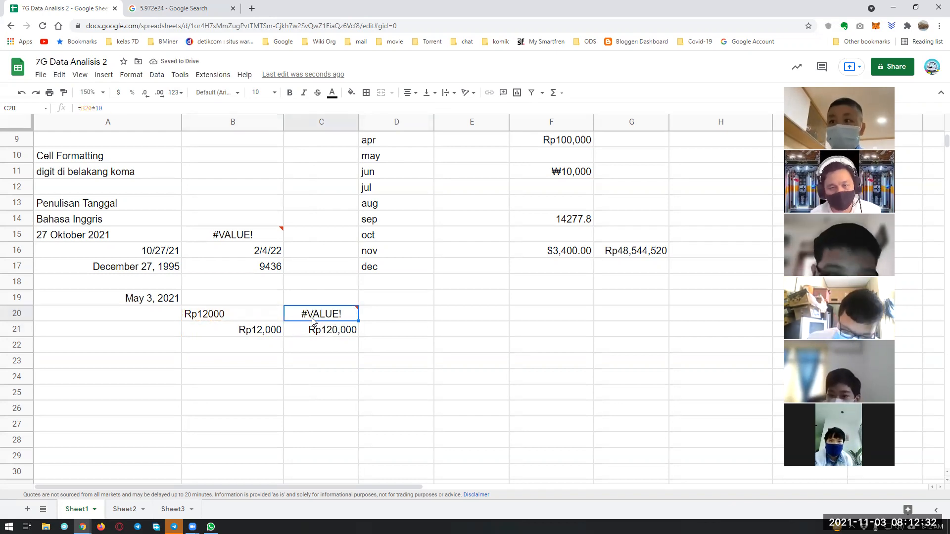
# Step: Clear the test entries in cells B20, C20 and C21
pyautogui.press('Left')
pyautogui.hotkey('shift', 'Right')
pyautogui.press('Delete')
pyautogui.click(313, 321)
pyautogui.press('Down')
pyautogui.press('Delete')
# Step: Apply the Date format to the Rupiah amount in cell B21
pyautogui.press('Down')
pyautogui.press('Left')
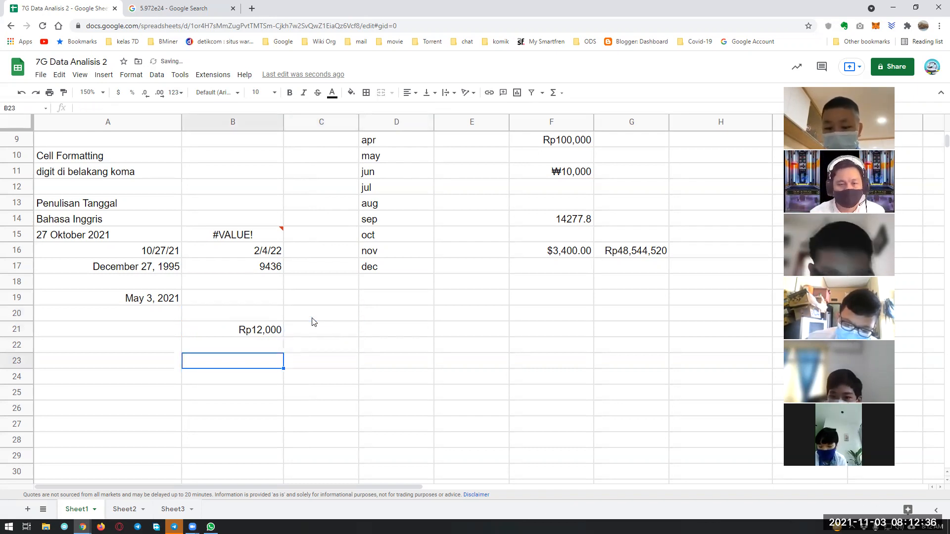
pyautogui.press('Up')
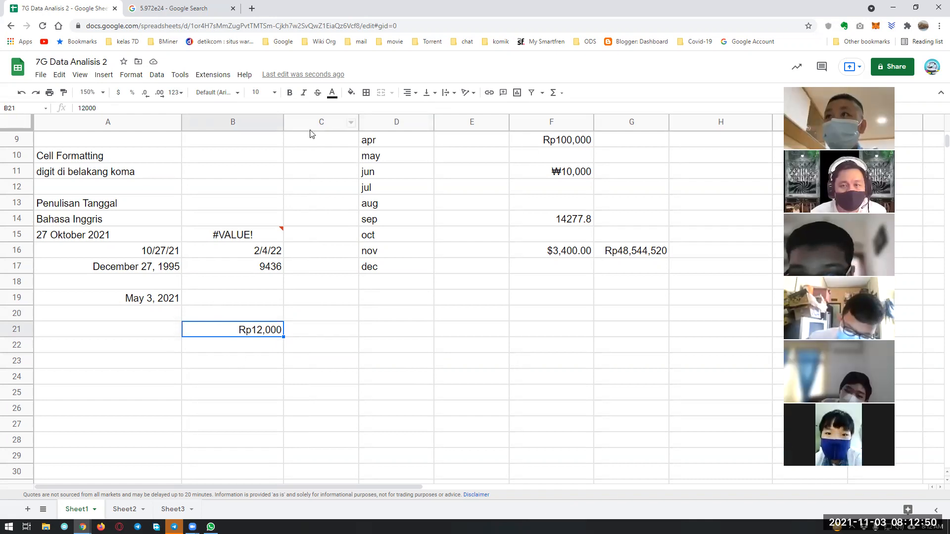
pyautogui.click(179, 94)
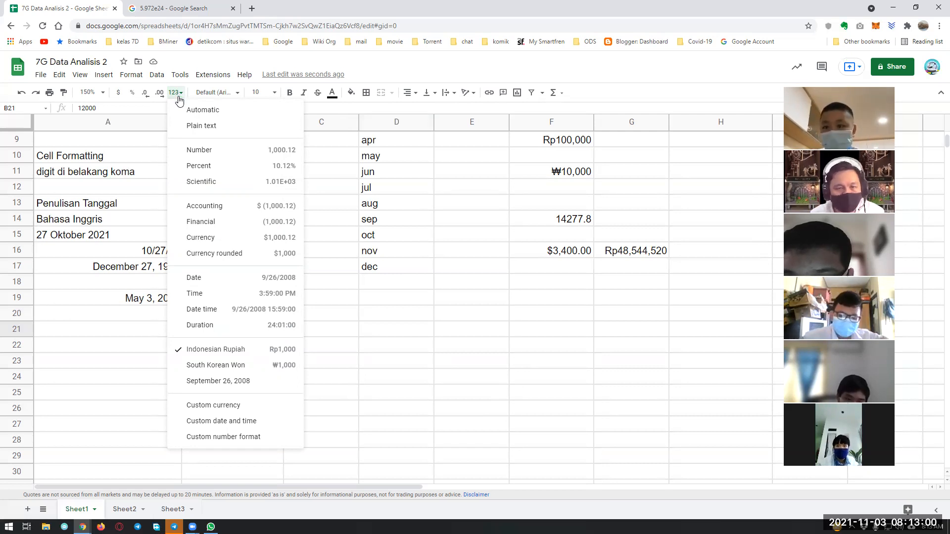
pyautogui.click(205, 283)
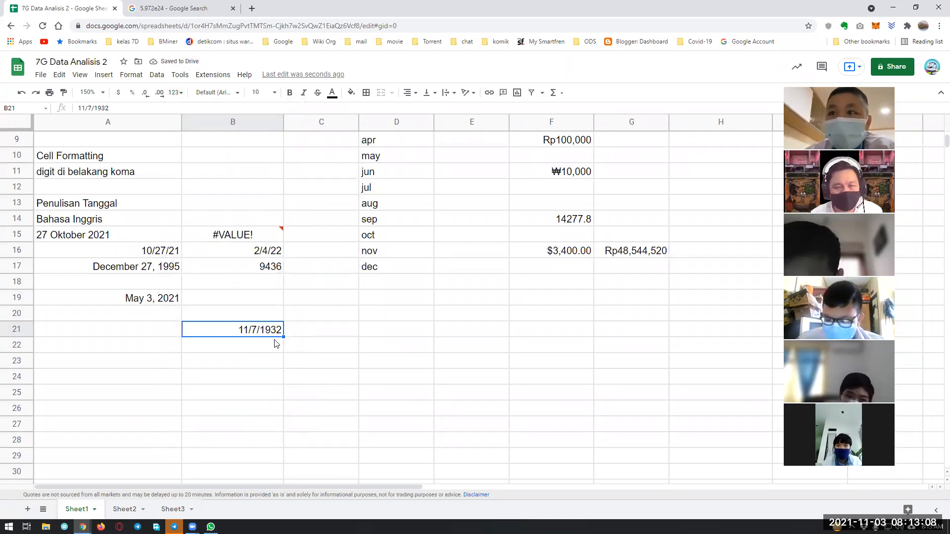
# Step: Change cell B21 to the long date format modelled on "September 26, 2008" and reselect the cell
pyautogui.click(175, 92)
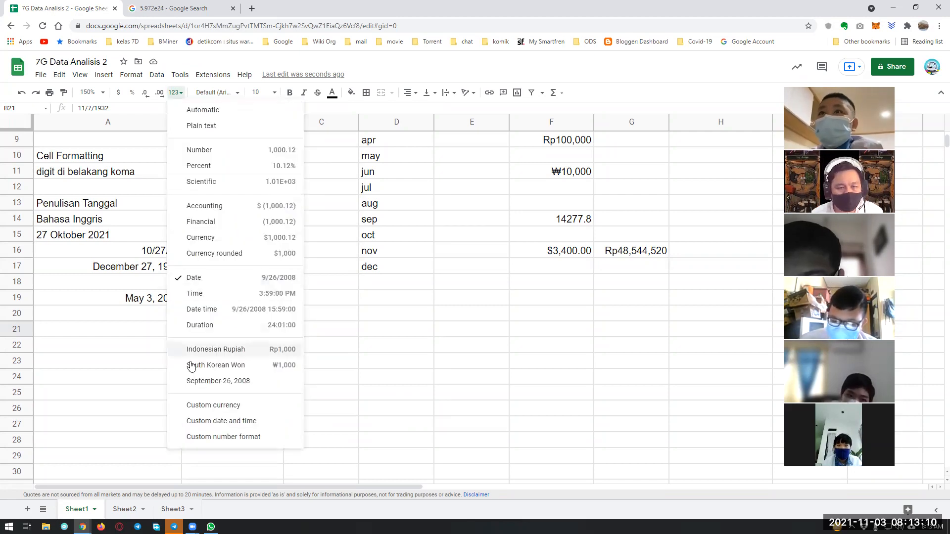
pyautogui.click(193, 381)
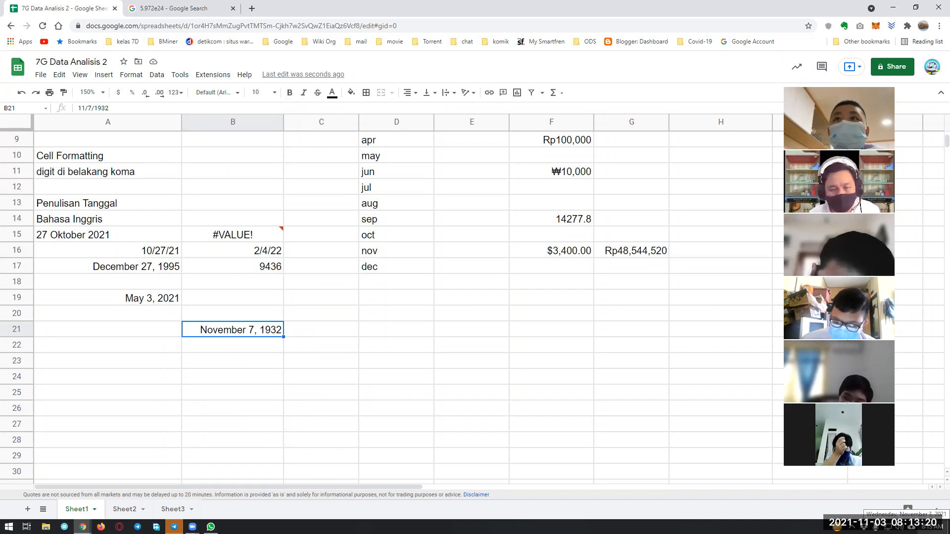
pyautogui.click(259, 347)
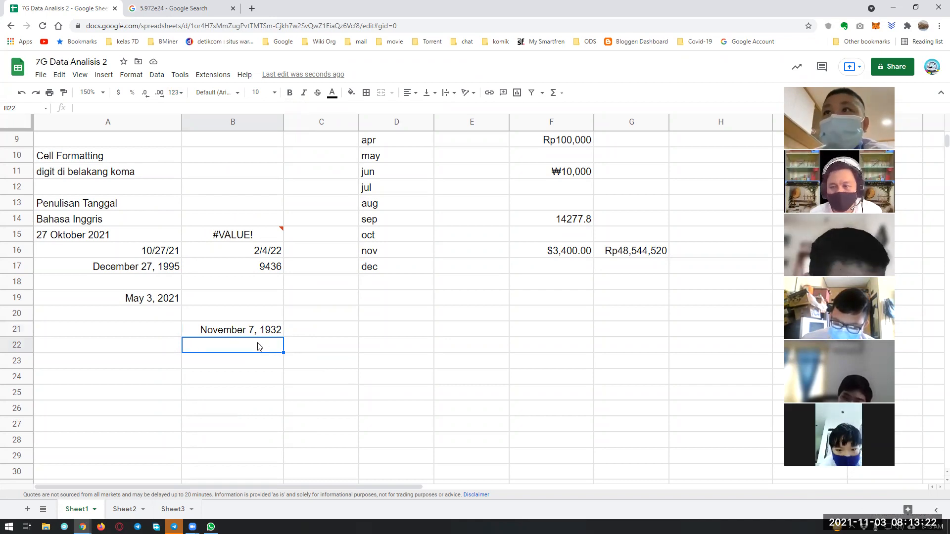
pyautogui.click(255, 331)
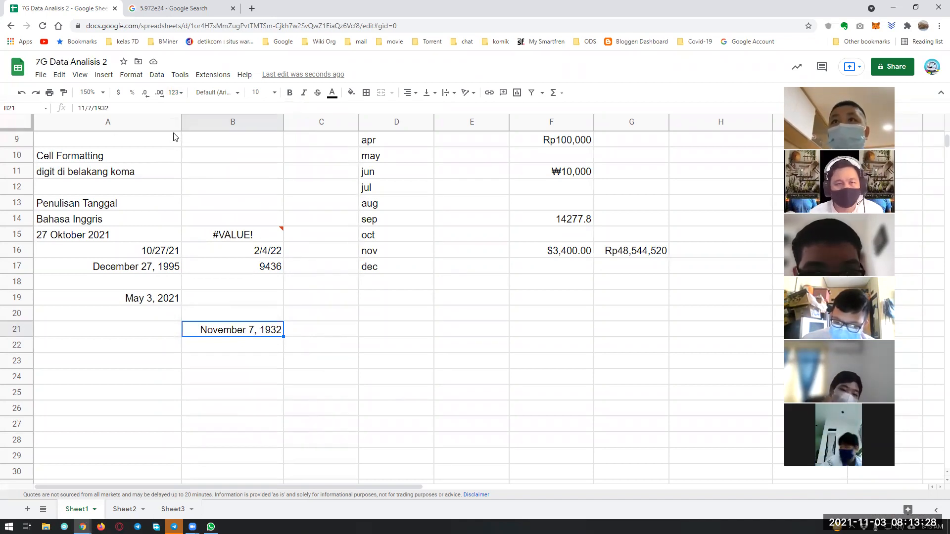
# Step: Set cell B21 to Plain text and follow it with the Automatic format
pyautogui.click(176, 93)
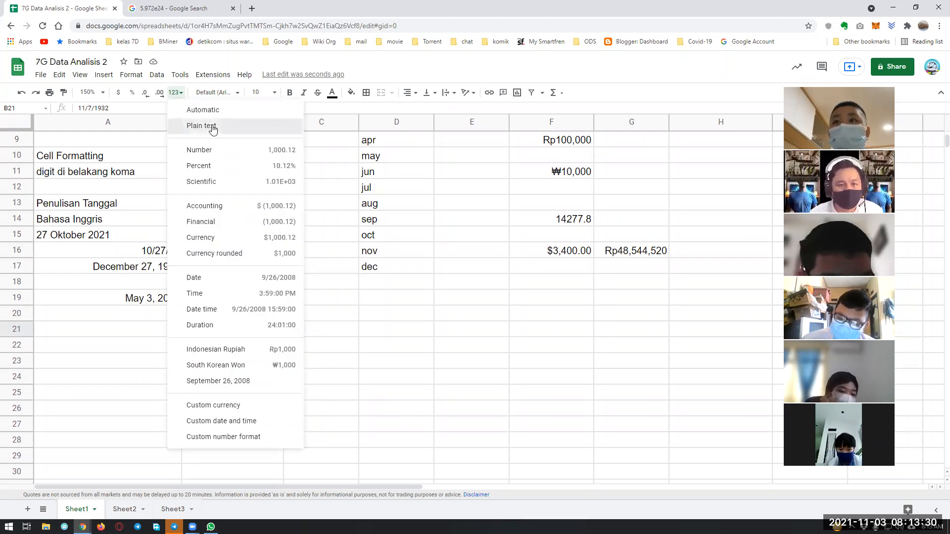
pyautogui.click(213, 127)
pyautogui.click(176, 92)
pyautogui.click(188, 110)
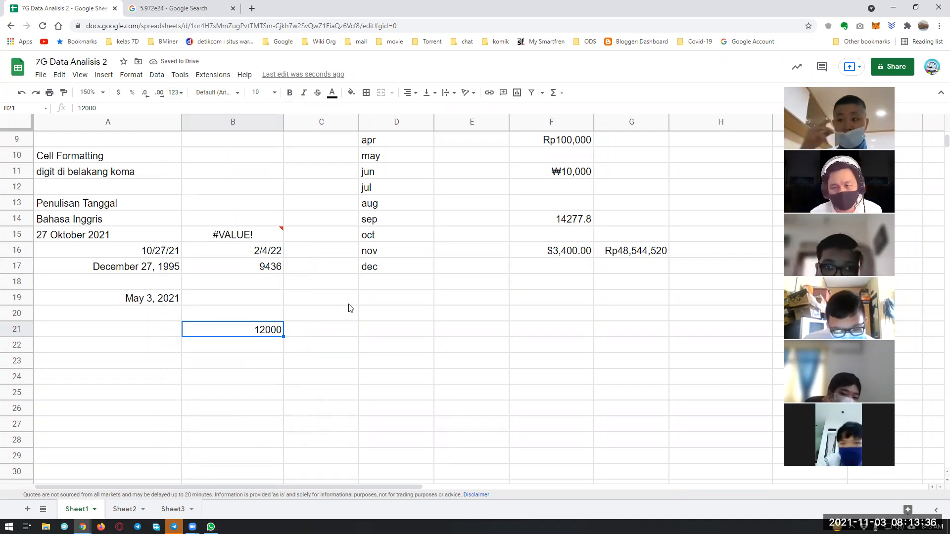
pyautogui.click(319, 354)
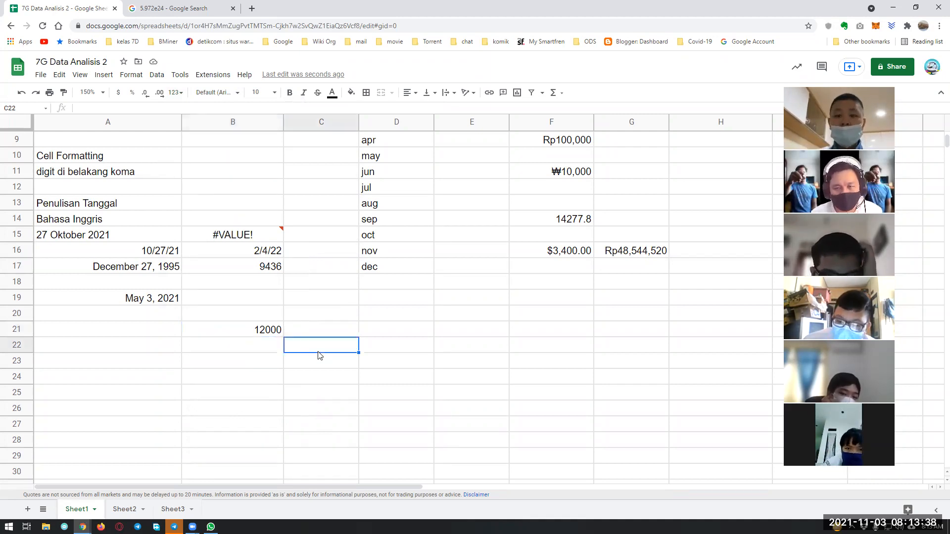
pyautogui.click(265, 373)
pyautogui.click(157, 367)
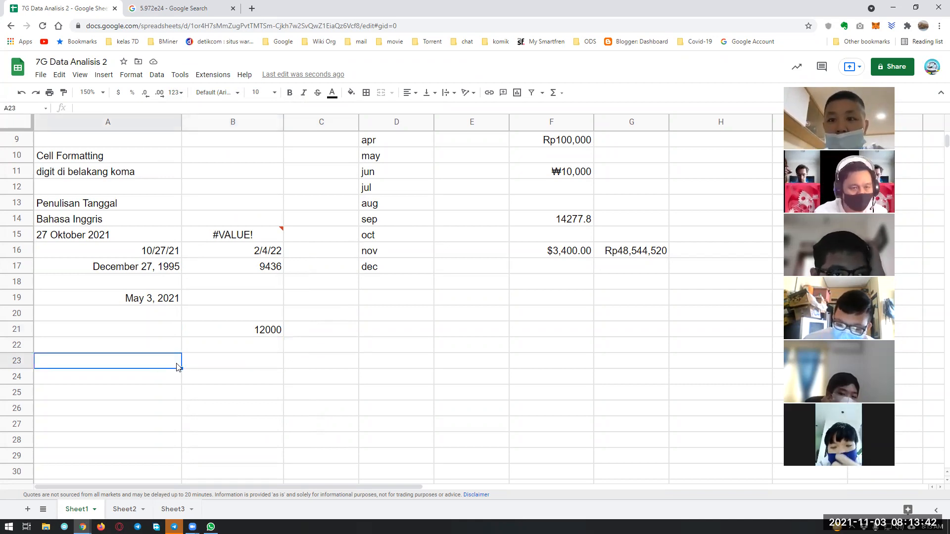
pyautogui.press('Up')
pyautogui.press('Up')
pyautogui.press('Down')
pyautogui.press('Down')
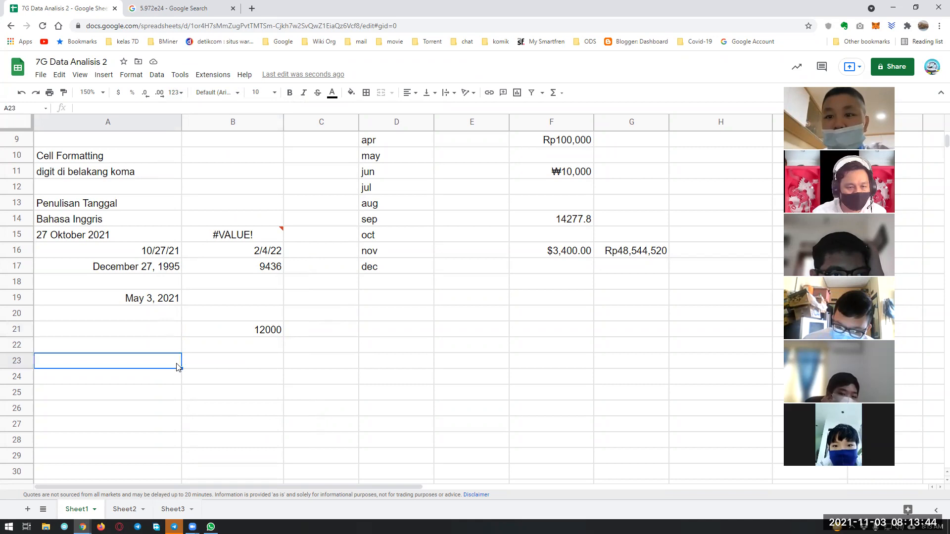
# Step: Enter the date 3 Nov 2021 in cell B23 and select that cell again
pyautogui.press('Right')
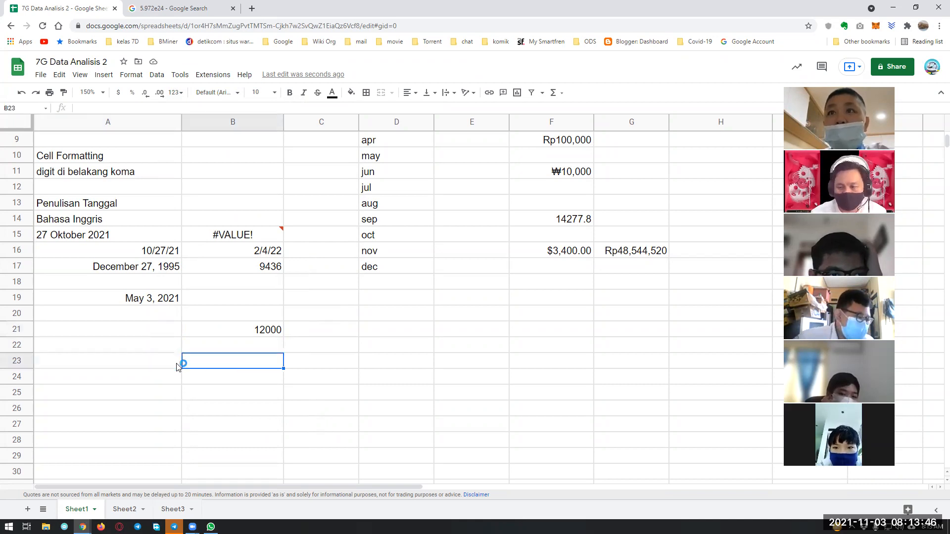
pyautogui.write('3 N')
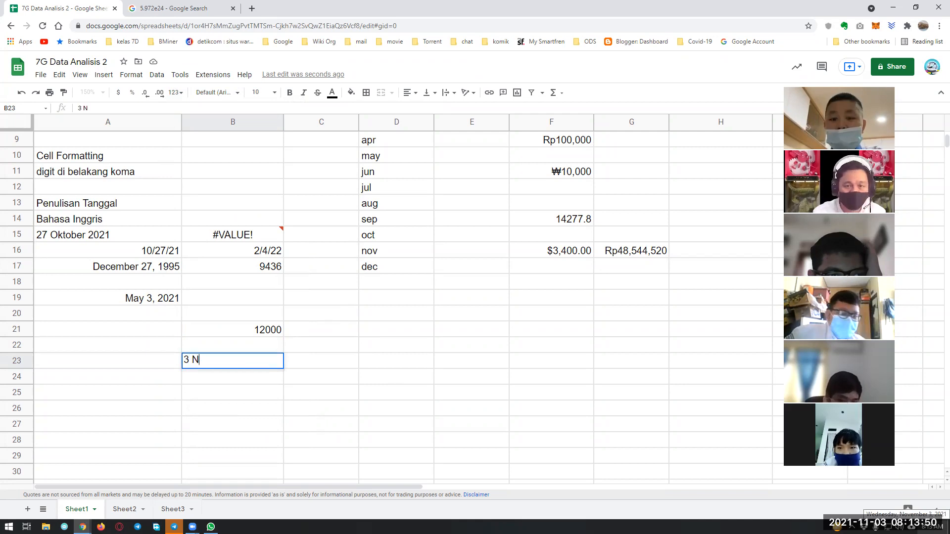
pyautogui.write('ov')
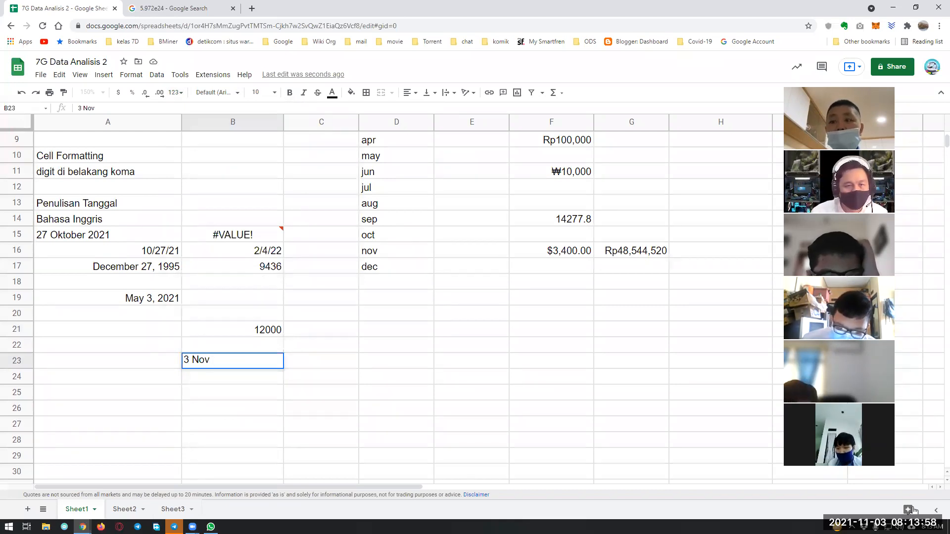
pyautogui.write(' 2021')
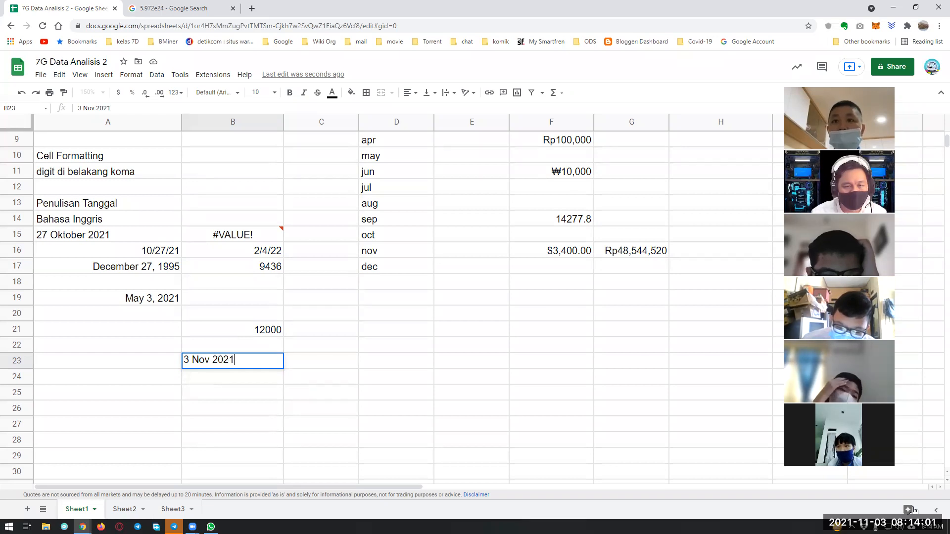
pyautogui.press('Return')
pyautogui.press('Up')
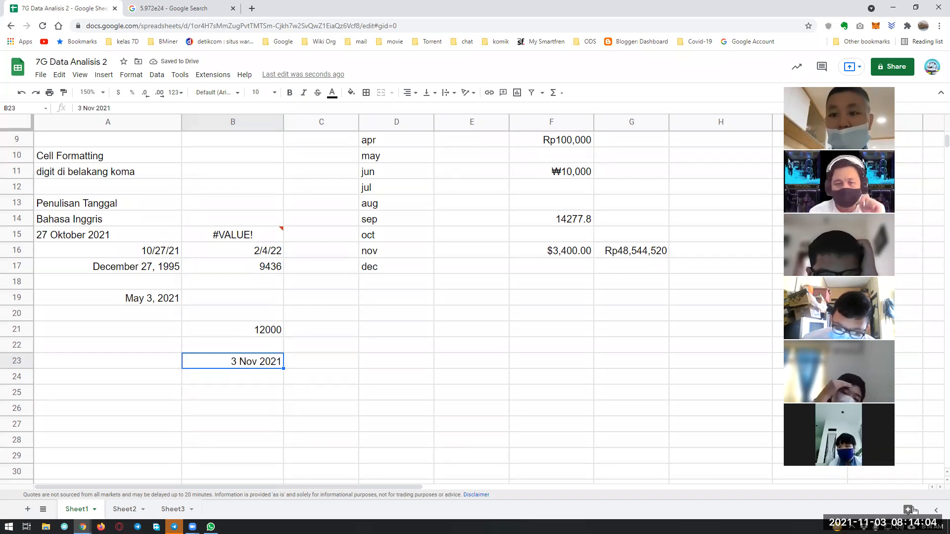
# Step: Format cell B23 as Number, and switch it to the long "September 26, 2008" date format
pyautogui.click(179, 93)
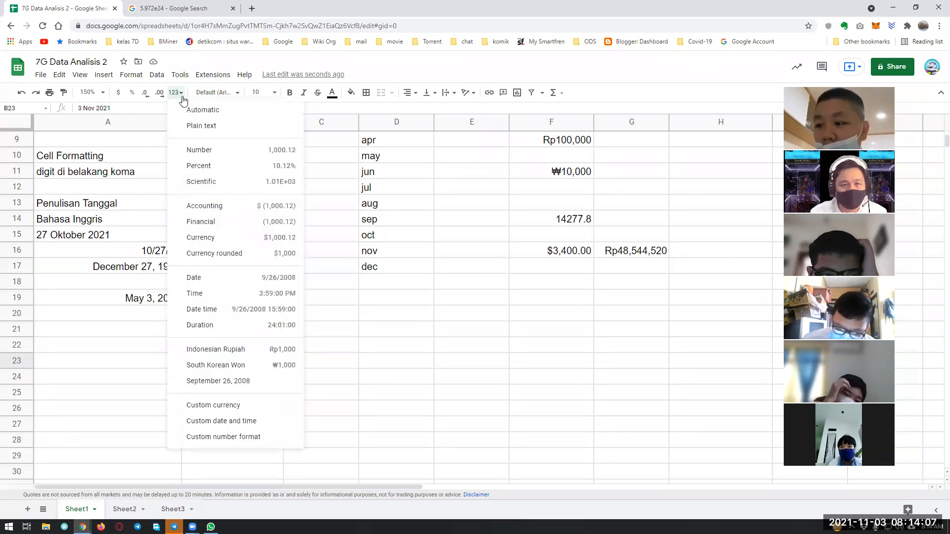
pyautogui.click(206, 151)
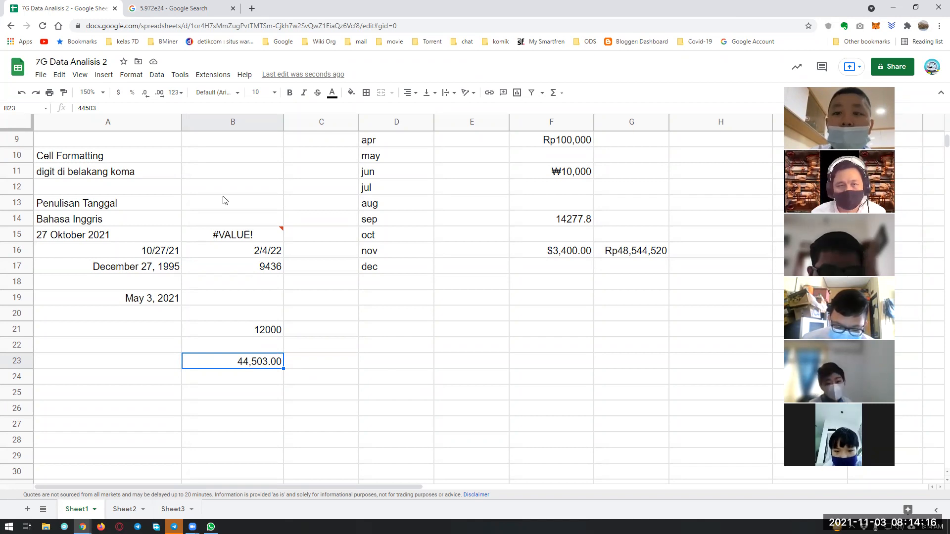
pyautogui.click(172, 94)
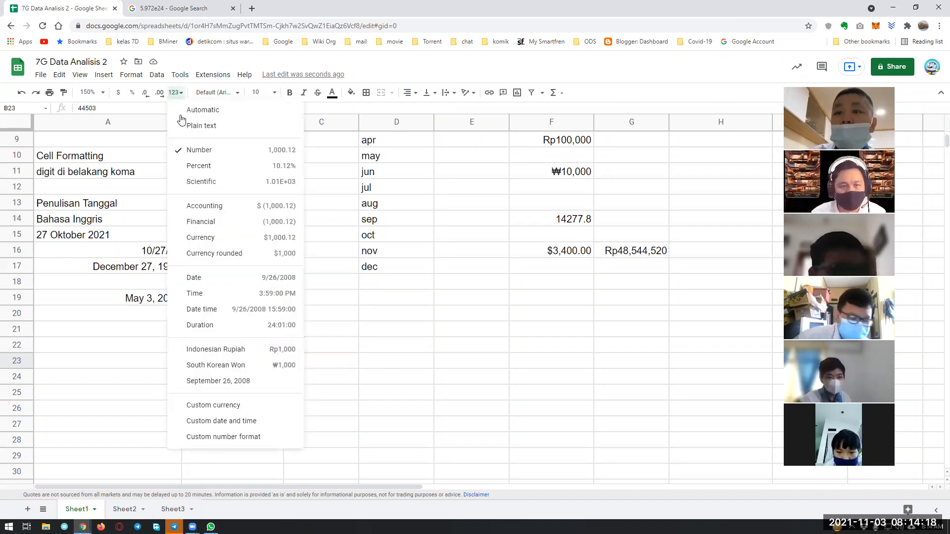
pyautogui.click(224, 386)
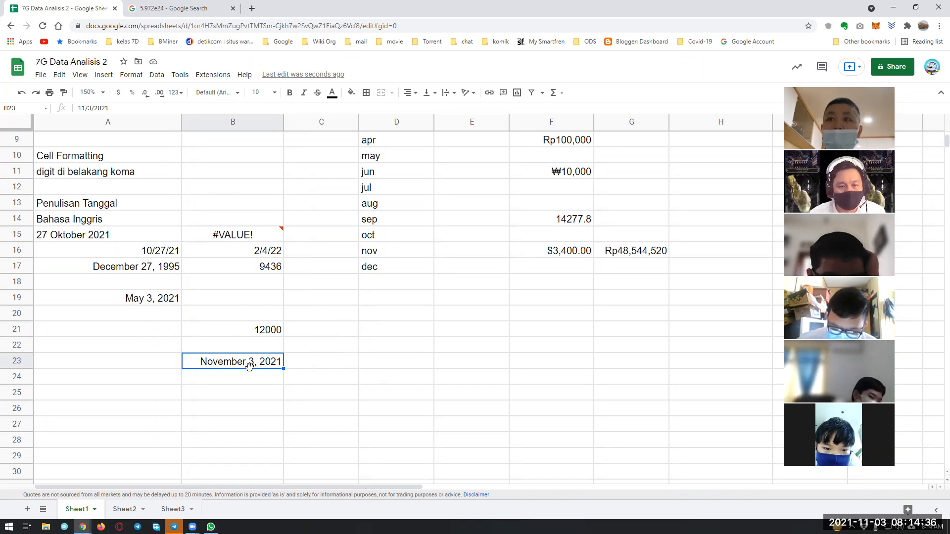
# Step: Alternate cell B23 twice between the Number format and the "September 26, 2008" date format, ending on the date format
pyautogui.click(177, 93)
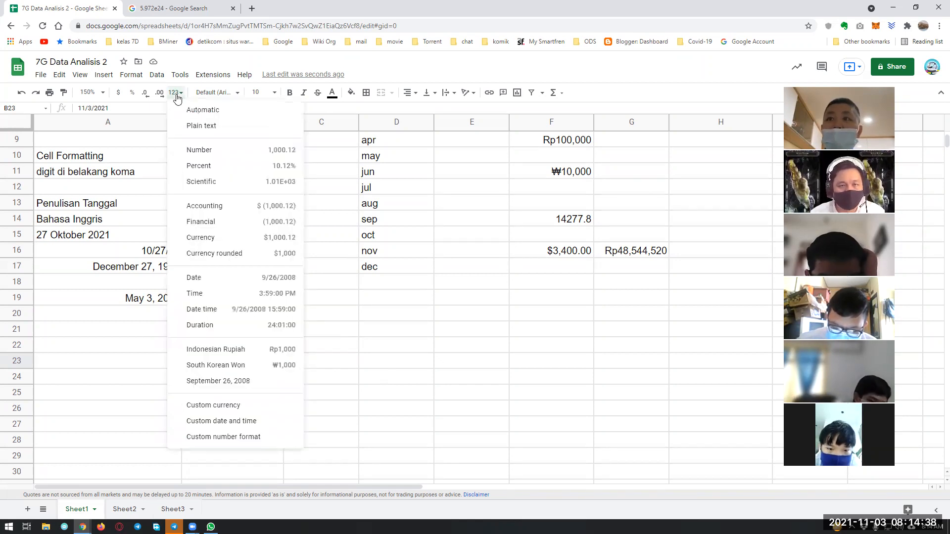
pyautogui.click(201, 150)
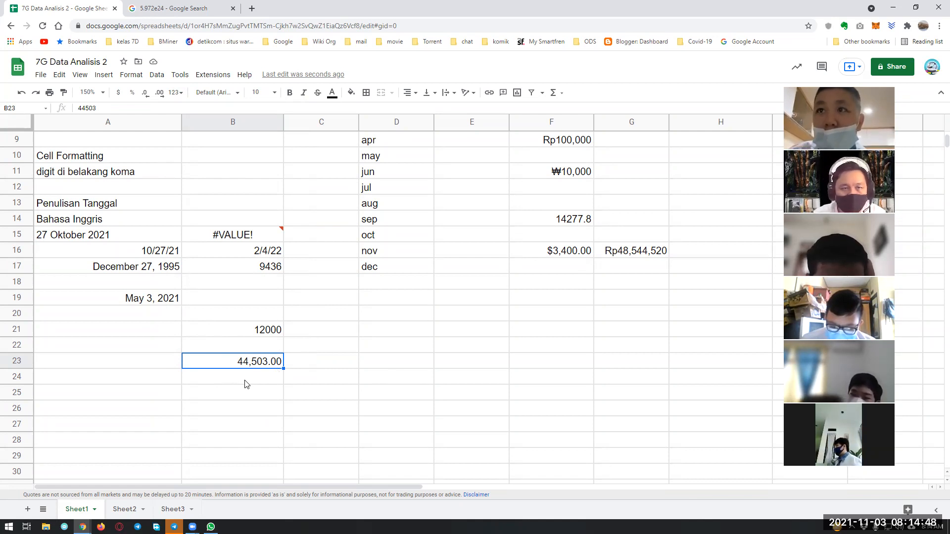
pyautogui.click(176, 93)
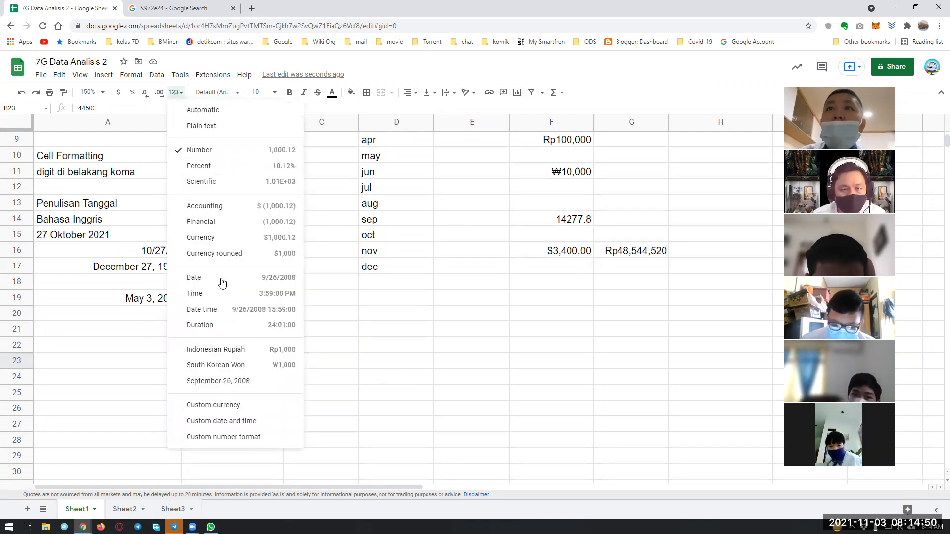
pyautogui.click(295, 381)
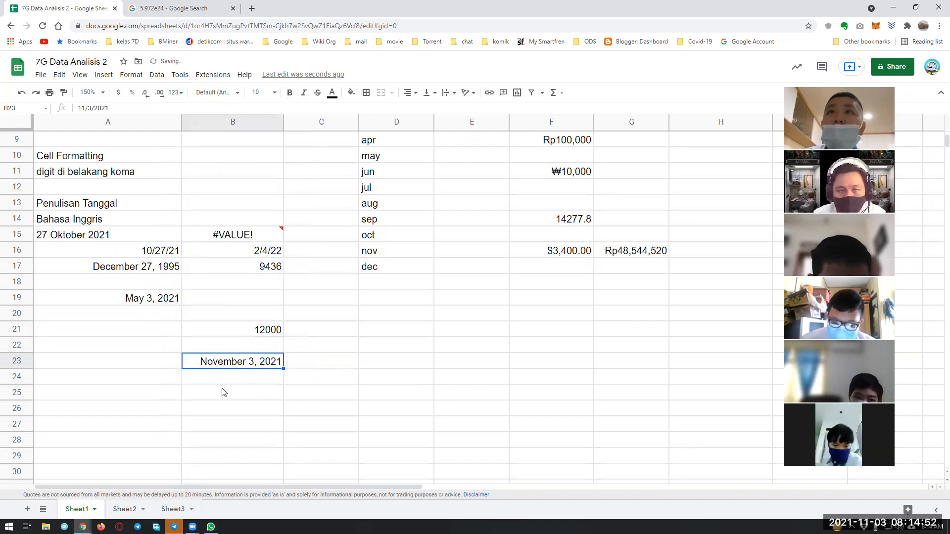
pyautogui.hotkey('ctrl', 'shift', '1')
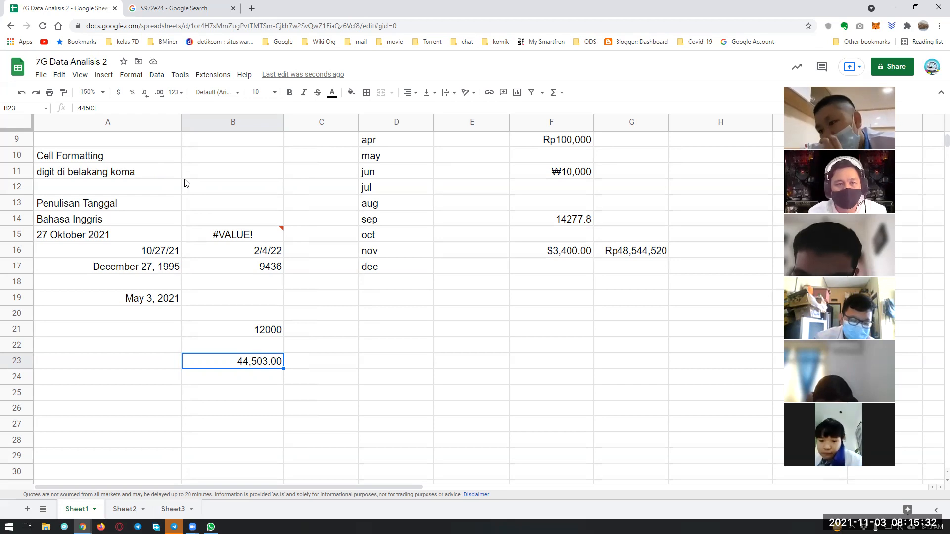
pyautogui.click(176, 93)
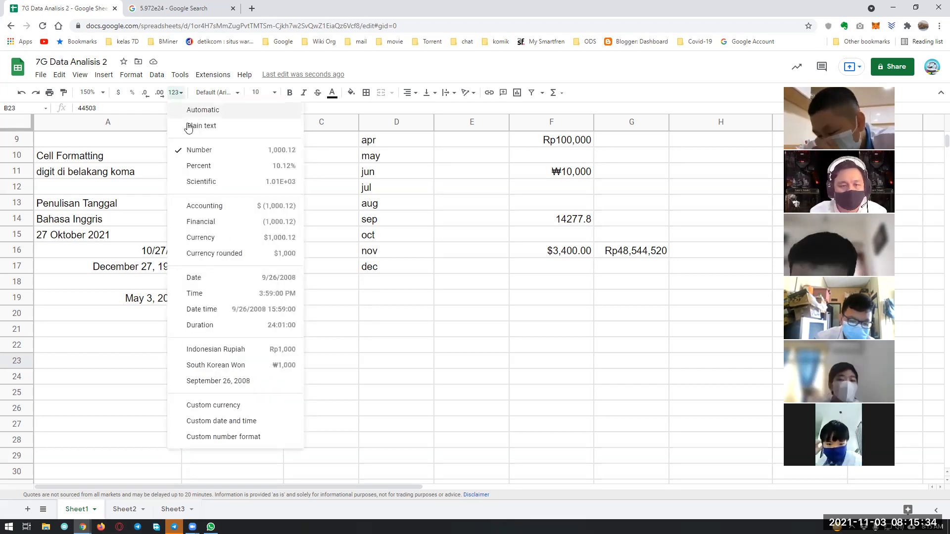
pyautogui.click(247, 386)
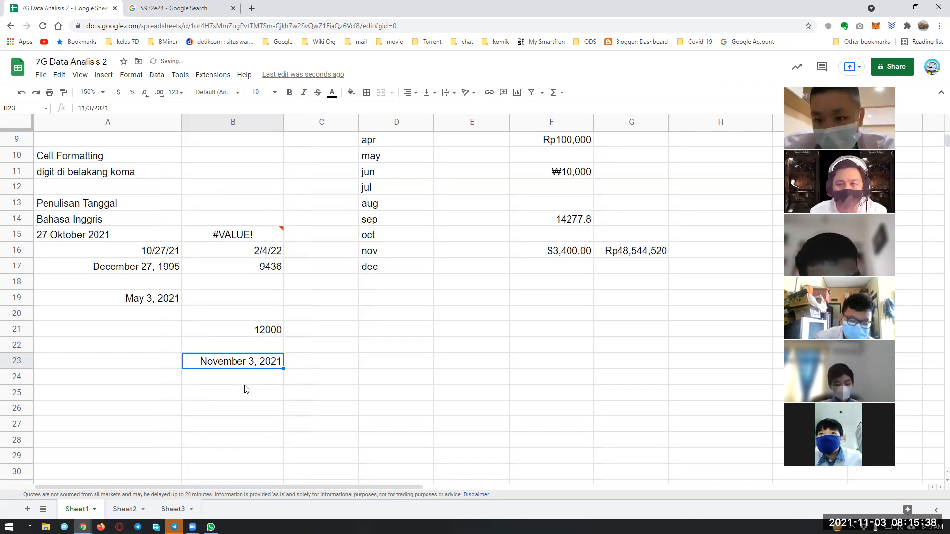
pyautogui.click(235, 379)
pyautogui.click(236, 362)
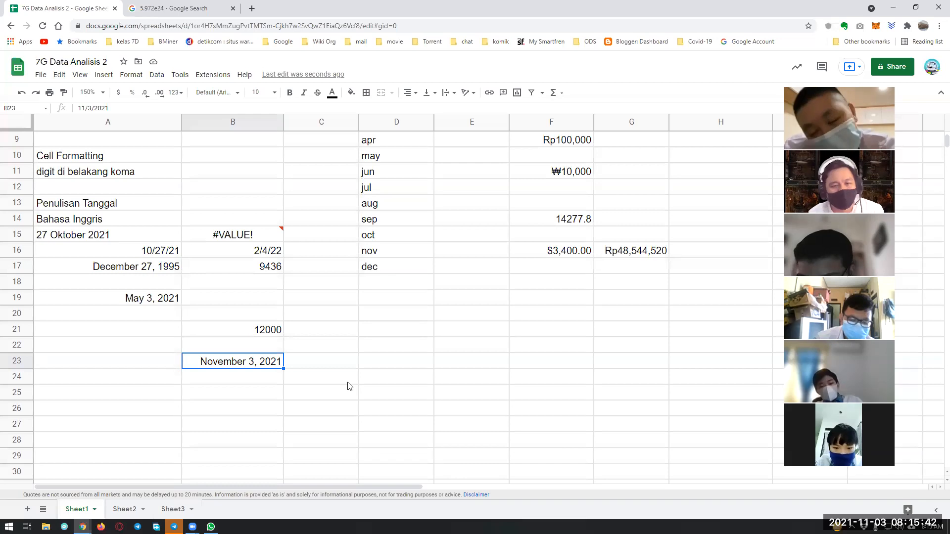
# Step: Enter the date 25 dec 2021 in cell B24 and select cell C24 beside it
pyautogui.press('Down')
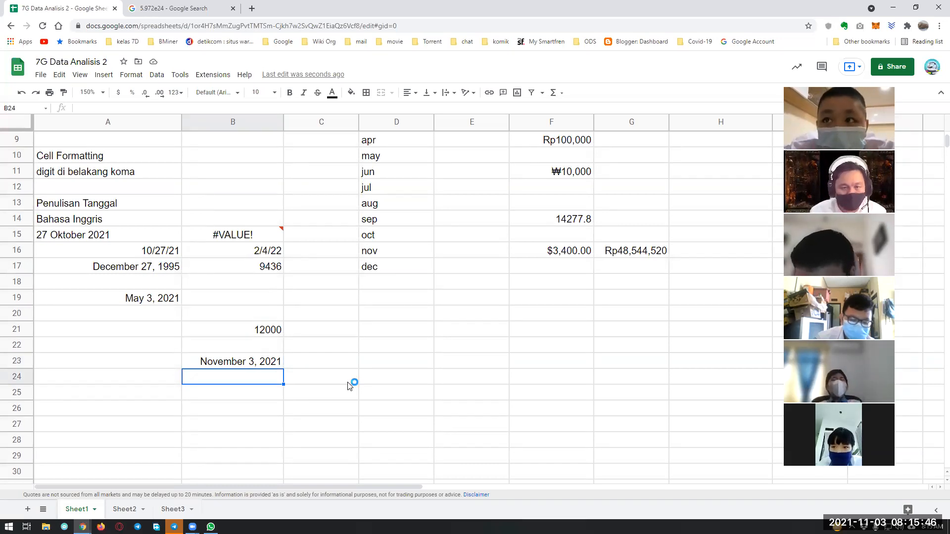
pyautogui.write('25')
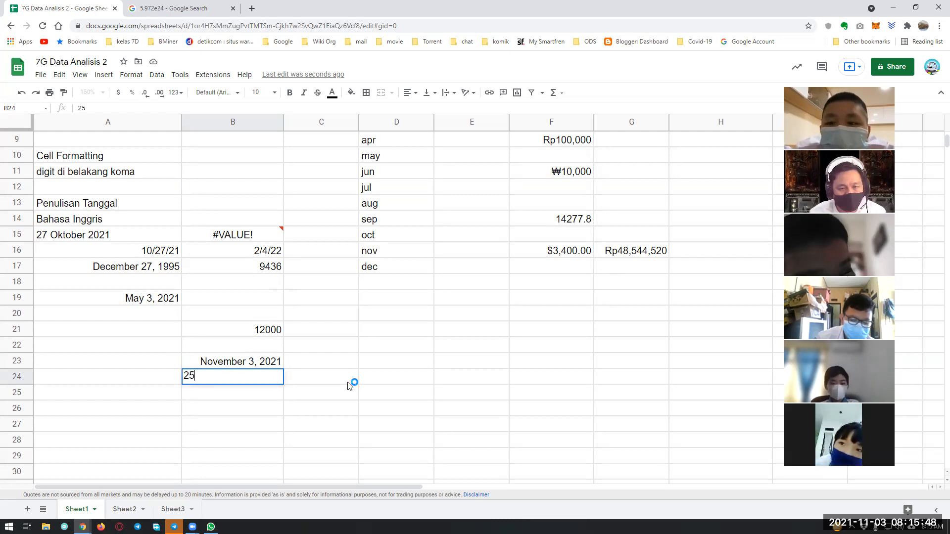
pyautogui.write(' dec 2021')
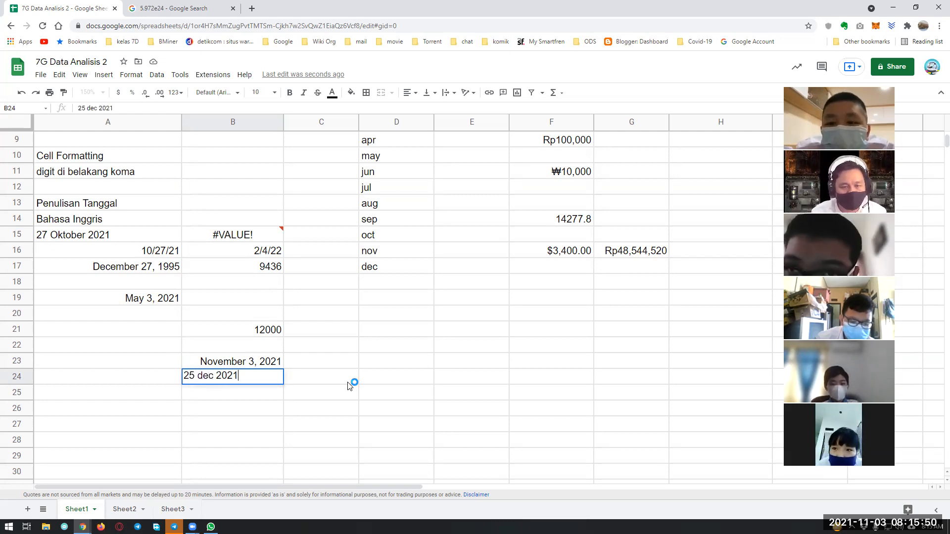
pyautogui.press('Return')
pyautogui.press('Up')
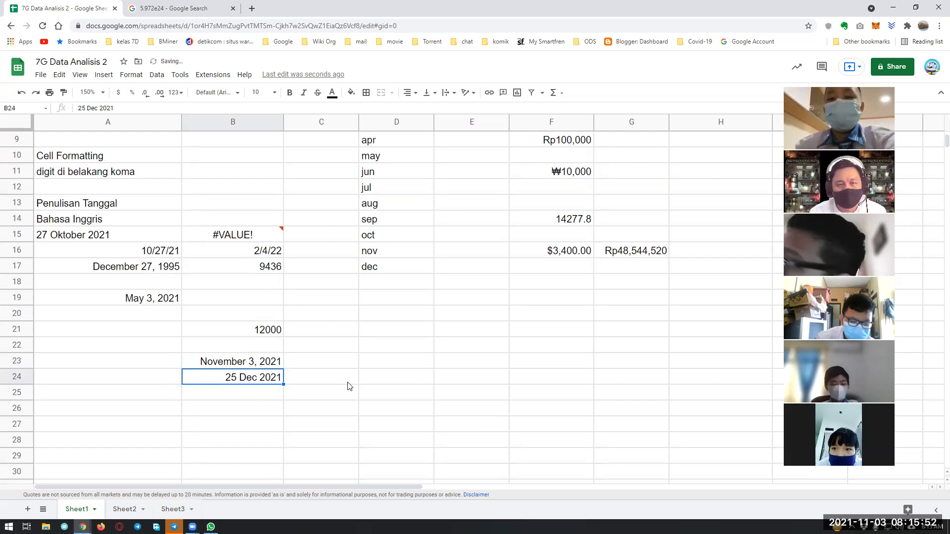
pyautogui.click(348, 383)
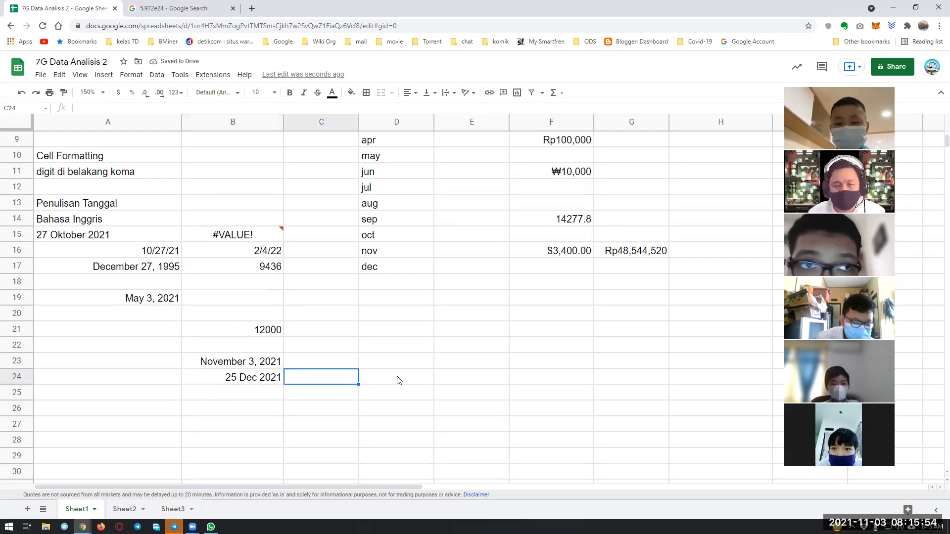
# Step: Enter the formula =B24-B23 in cell C24 to subtract the earlier date from the later one
pyautogui.write('=')
pyautogui.press('Left')
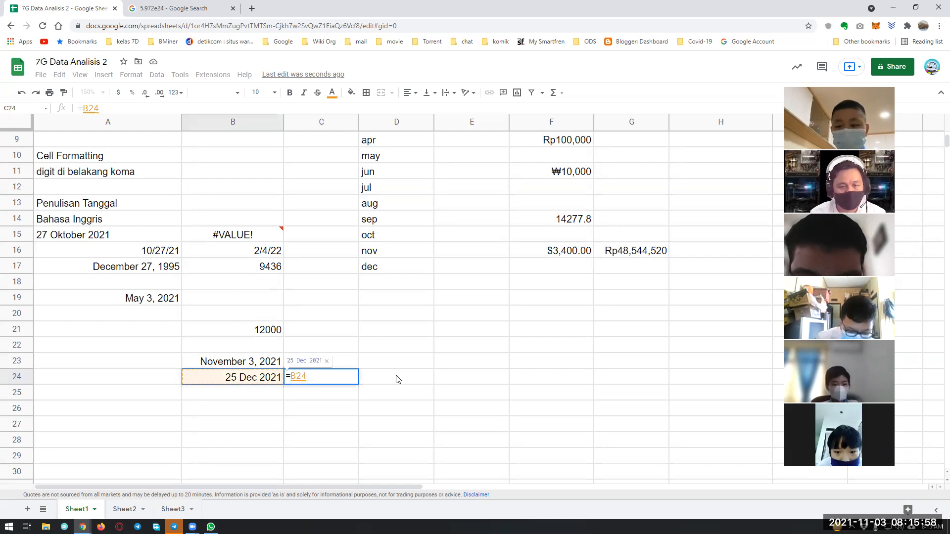
pyautogui.write('-')
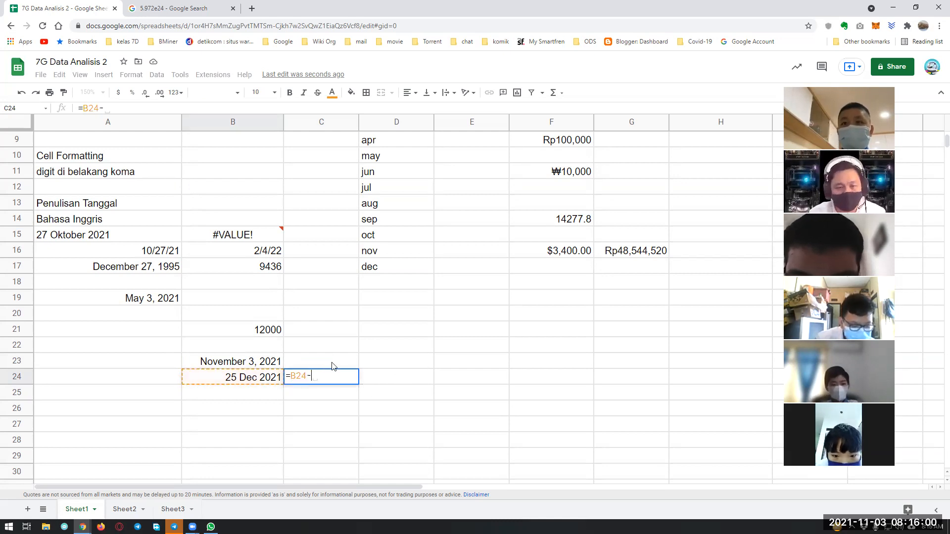
pyautogui.click(264, 363)
pyautogui.press('Return')
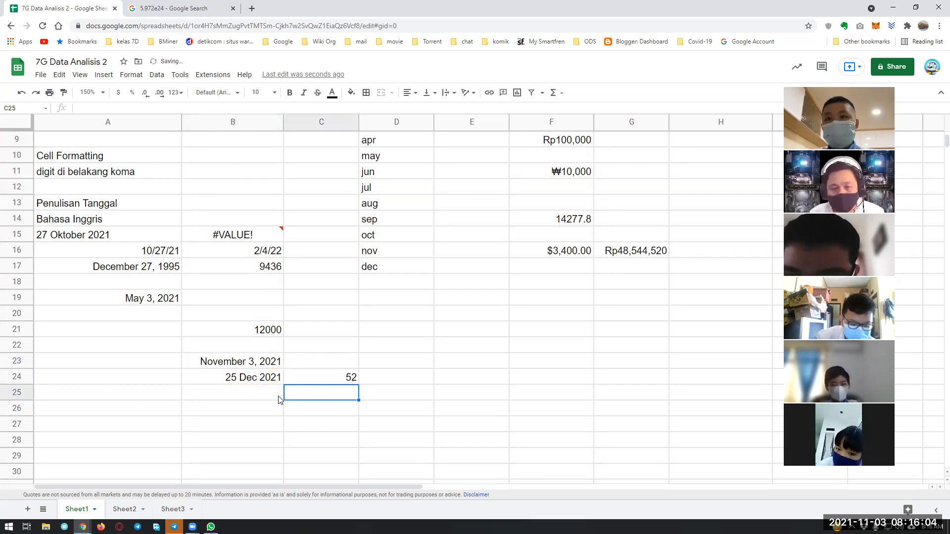
# Step: Format the two dates in cells B23:B24 as Number
pyautogui.click(258, 365)
pyautogui.moveTo(258, 364); pyautogui.dragTo(256, 379)
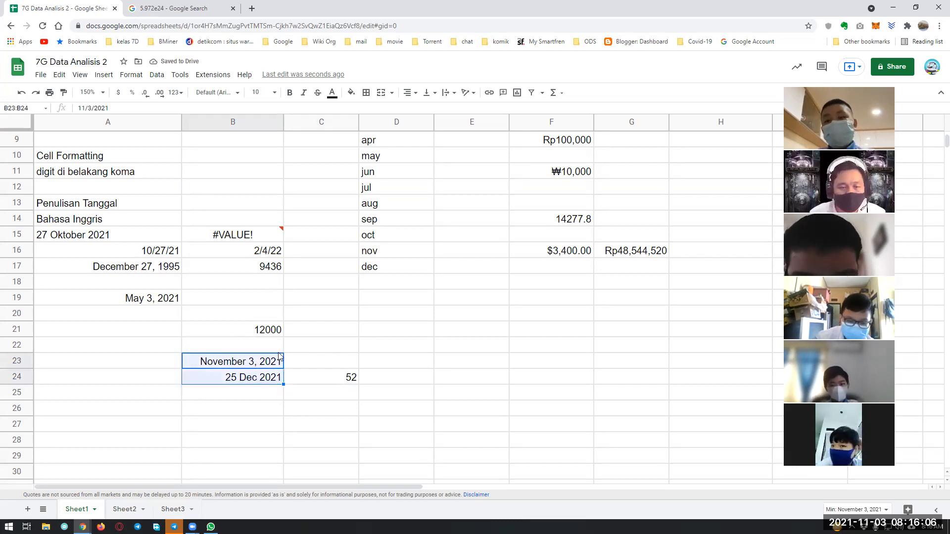
pyautogui.click(176, 92)
pyautogui.click(202, 151)
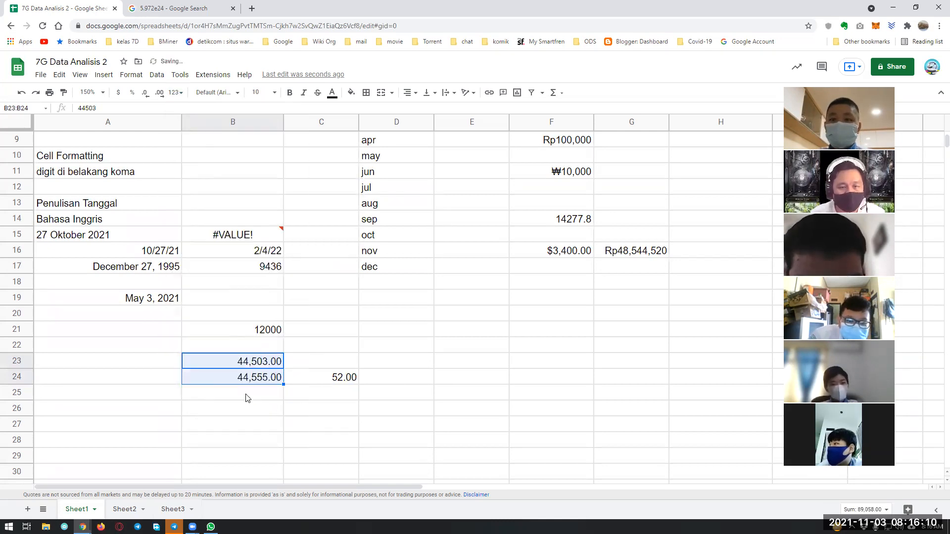
# Step: Compare the numeric values in cells B23 and B24 with their difference in cell C24
pyautogui.click(263, 387)
pyautogui.click(264, 383)
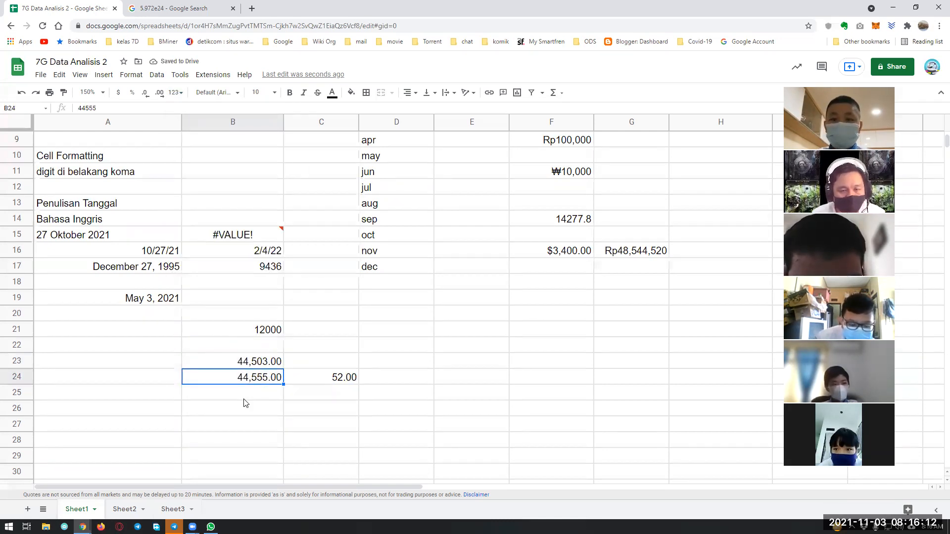
pyautogui.click(265, 366)
pyautogui.click(265, 382)
pyautogui.click(268, 363)
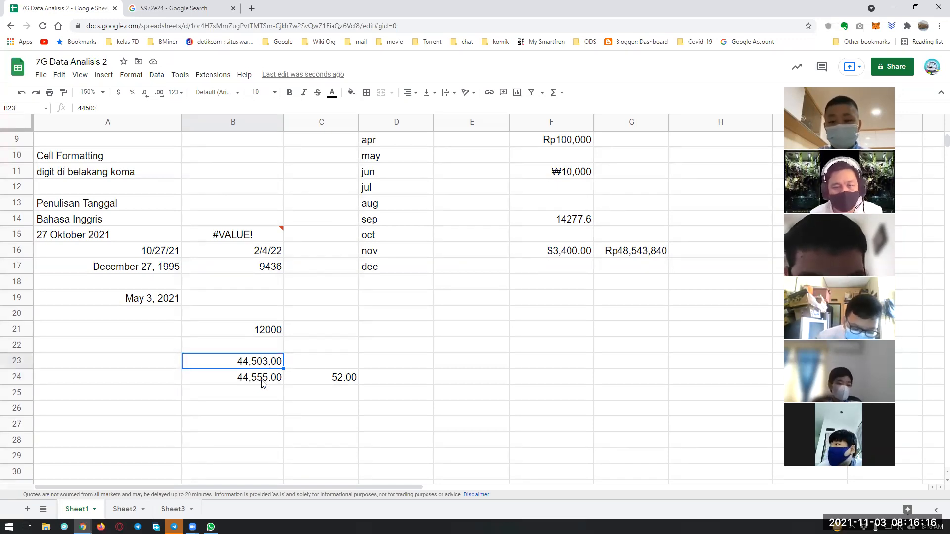
pyautogui.click(263, 382)
pyautogui.click(267, 366)
pyautogui.click(261, 375)
pyautogui.click(265, 364)
pyautogui.click(263, 379)
pyautogui.click(264, 365)
pyautogui.click(255, 383)
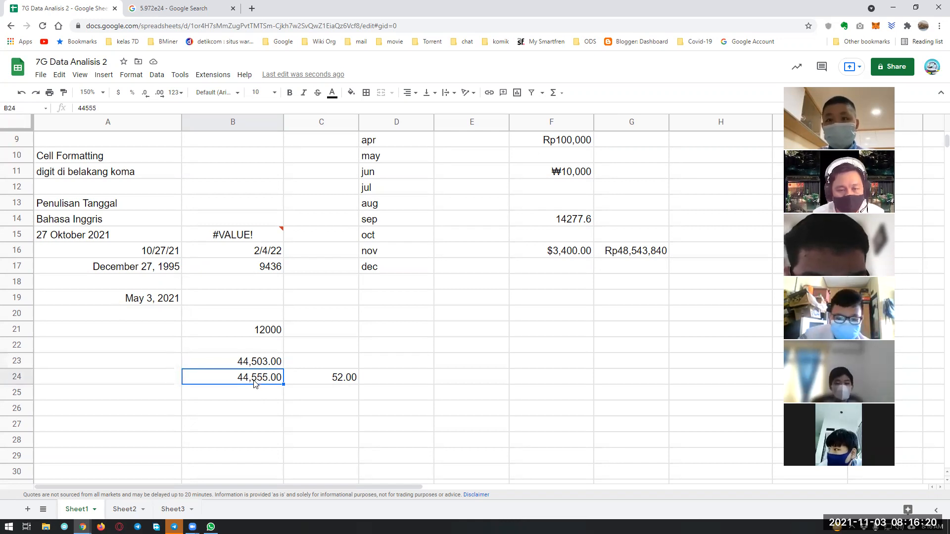
pyautogui.click(345, 382)
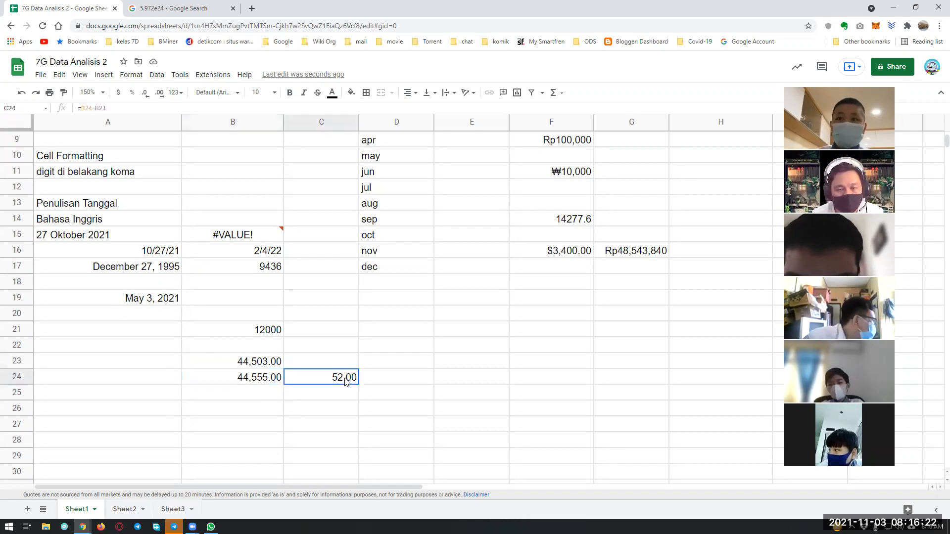
pyautogui.click(273, 382)
pyautogui.click(273, 365)
pyautogui.click(262, 382)
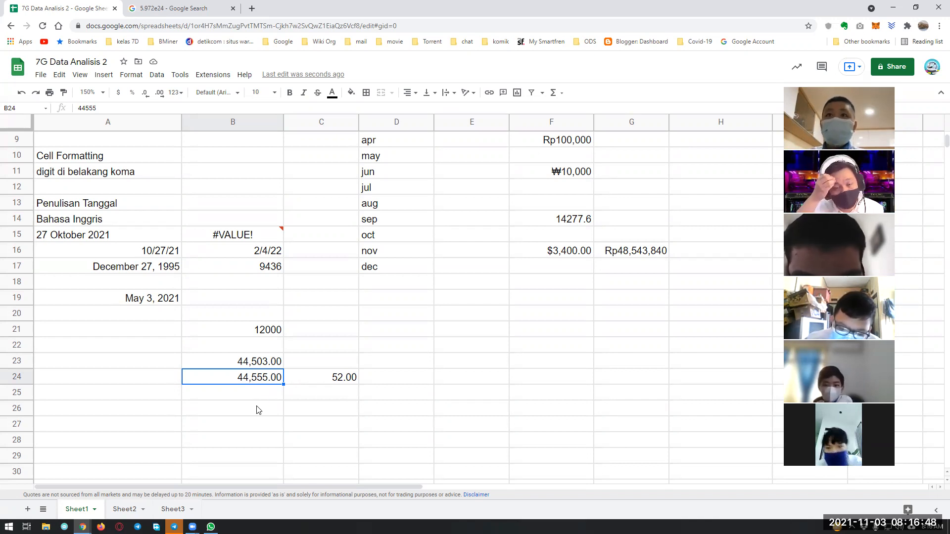
# Step: Format cells B23:B24 with the long "September 26, 2008" date format
pyautogui.moveTo(268, 361); pyautogui.dragTo(264, 376)
pyautogui.click(175, 92)
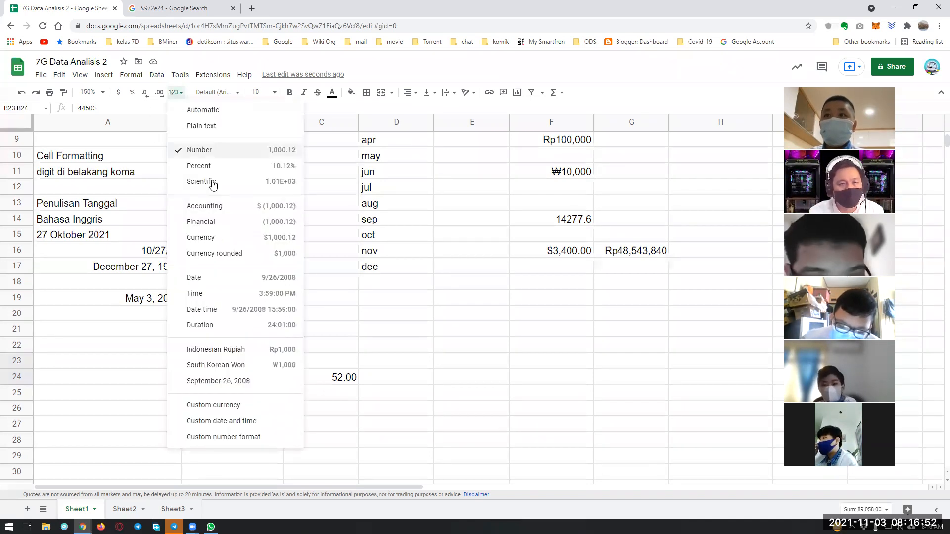
pyautogui.click(220, 382)
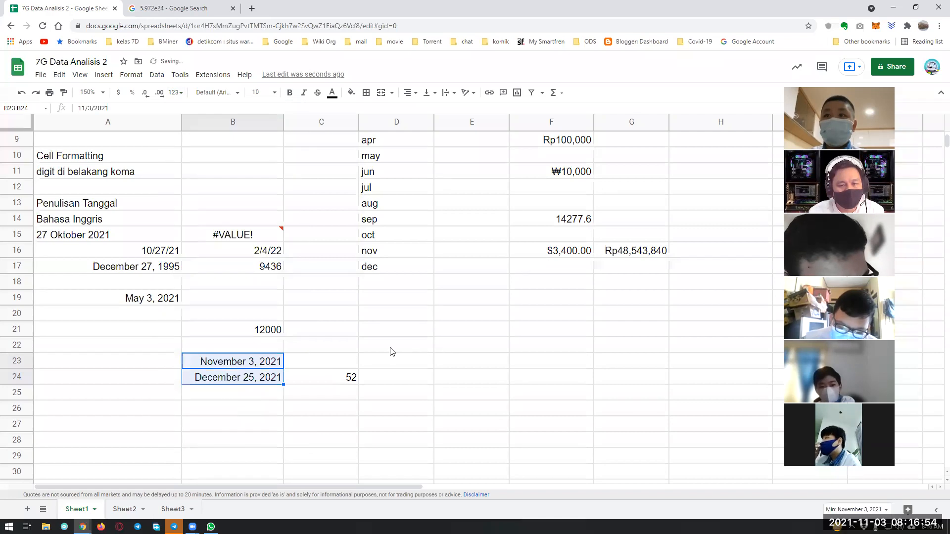
# Step: Clear the date difference formula from cell C24
pyautogui.click(322, 382)
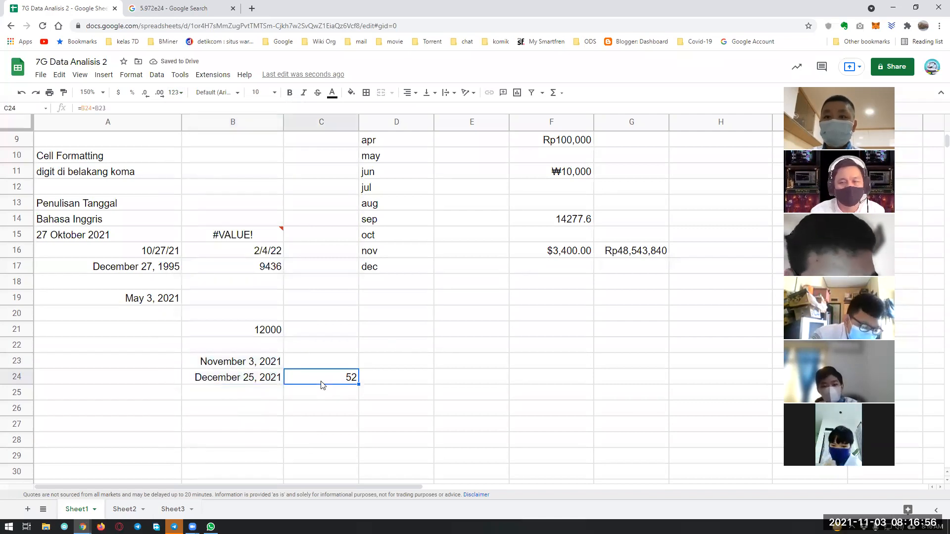
pyautogui.press('Delete')
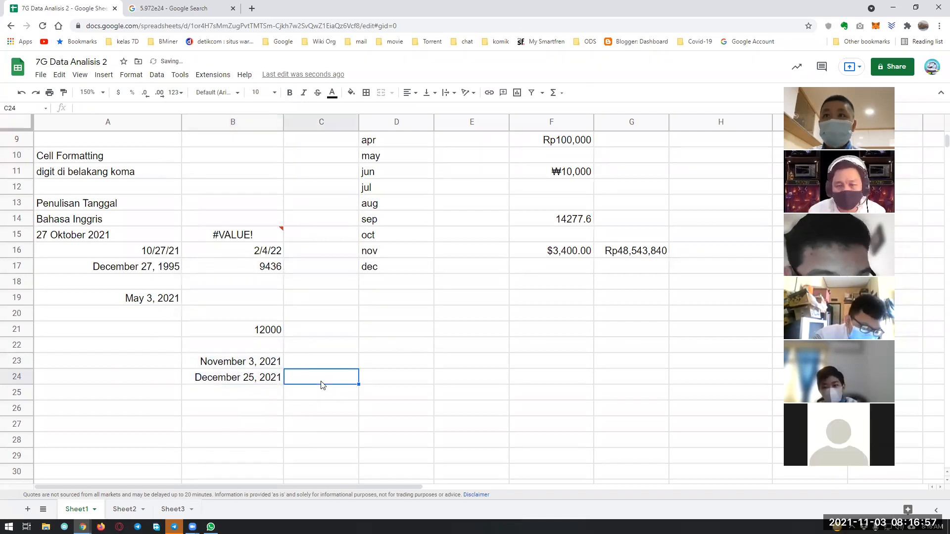
pyautogui.click(371, 362)
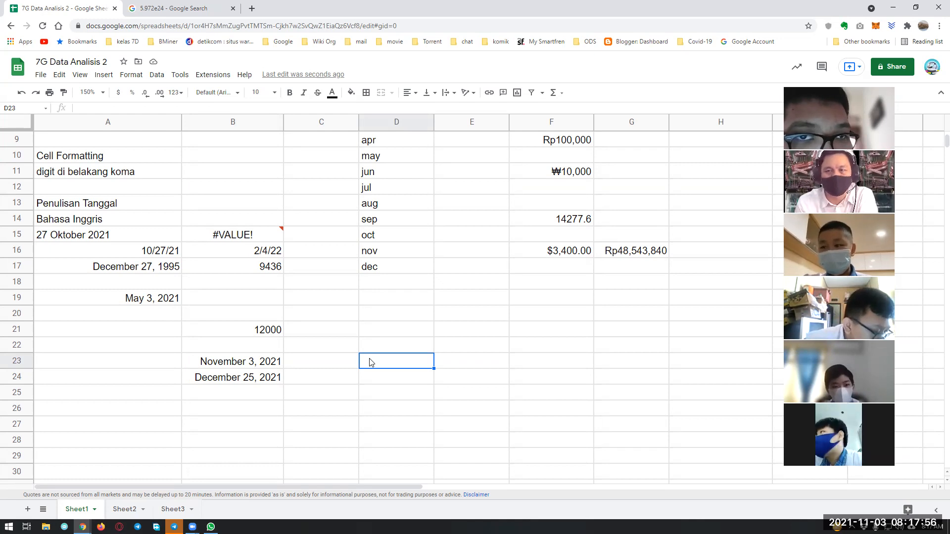
# Step: Enter the date 1 jan 2022 in cell B25
pyautogui.click(241, 394)
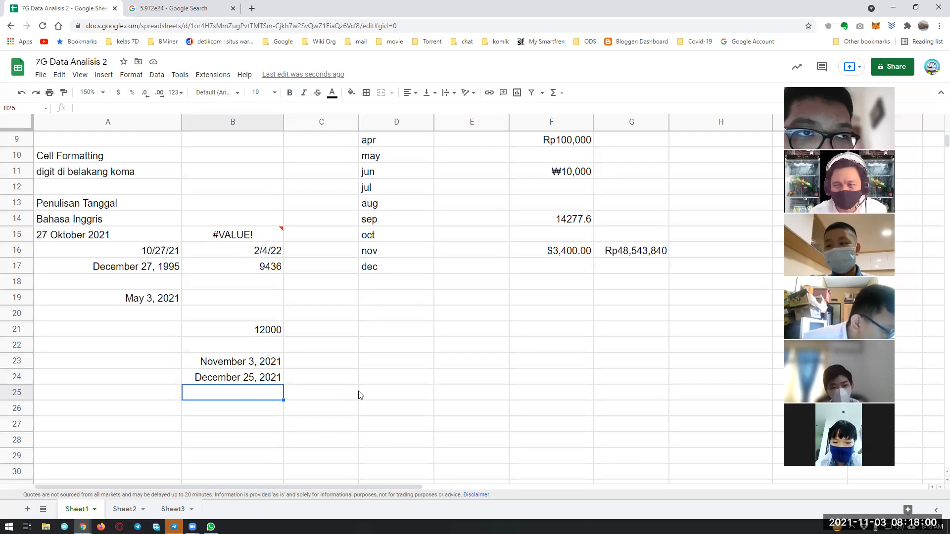
pyautogui.write('1 jan 2022')
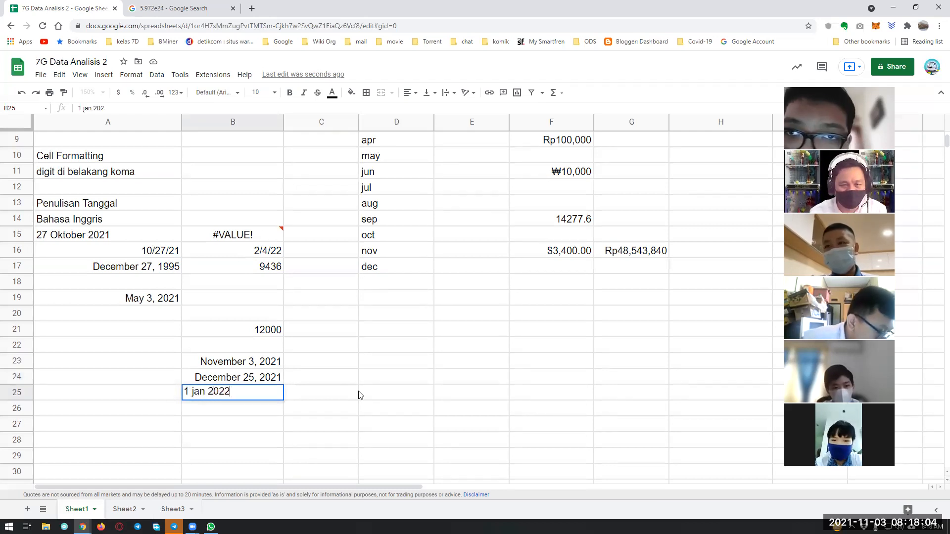
pyautogui.press('Return')
pyautogui.press('Up')
# Step: Enter the formula =B25-B23 in cell C25, and check it against the date in cell B25
pyautogui.click(359, 390)
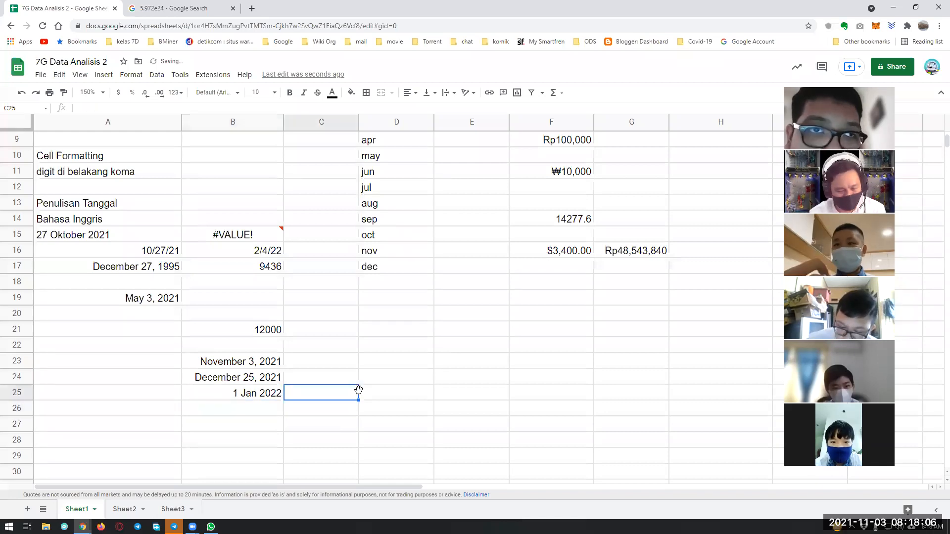
pyautogui.write('=B25-')
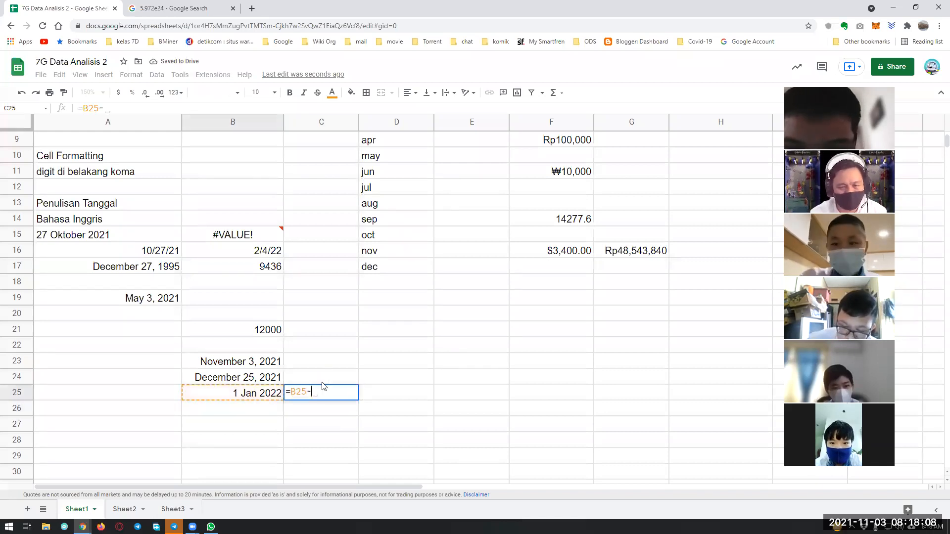
pyautogui.click(258, 365)
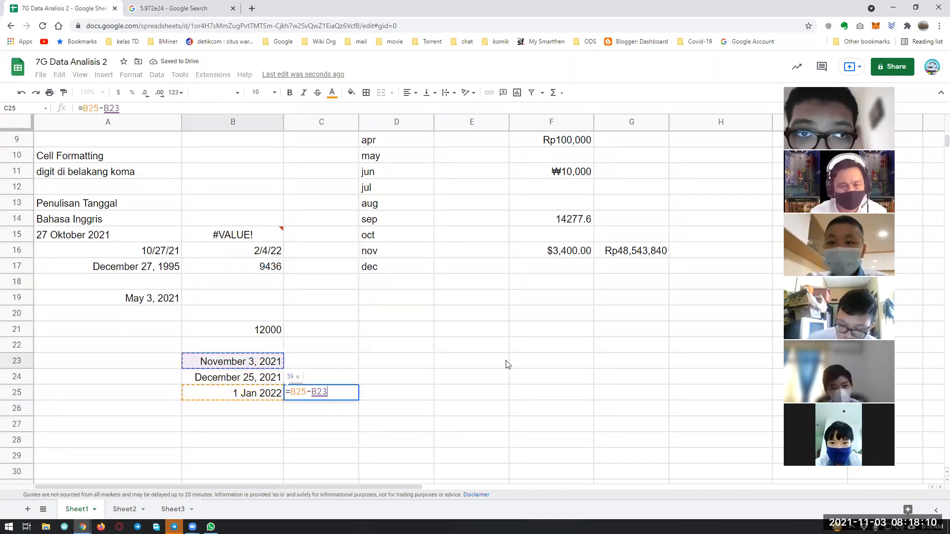
pyautogui.press('Return')
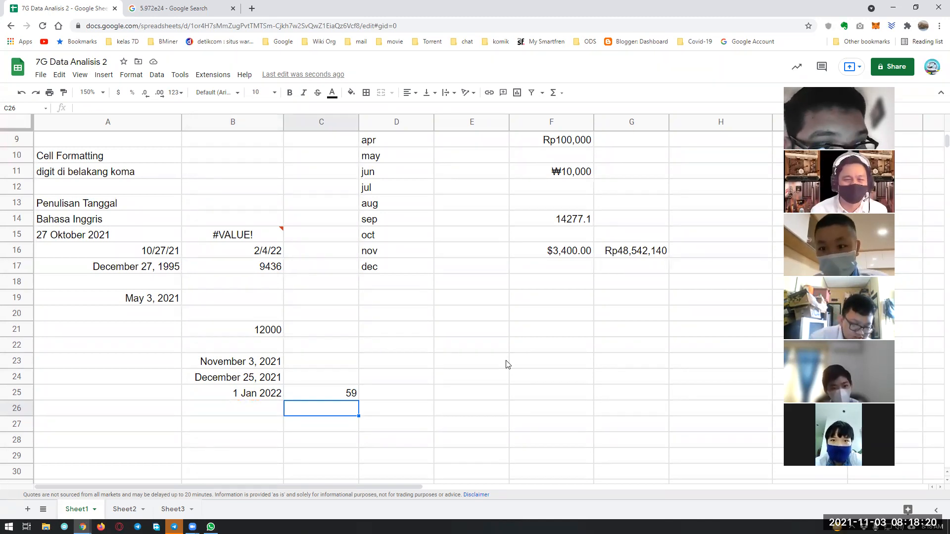
pyautogui.press('Up')
pyautogui.press('Left')
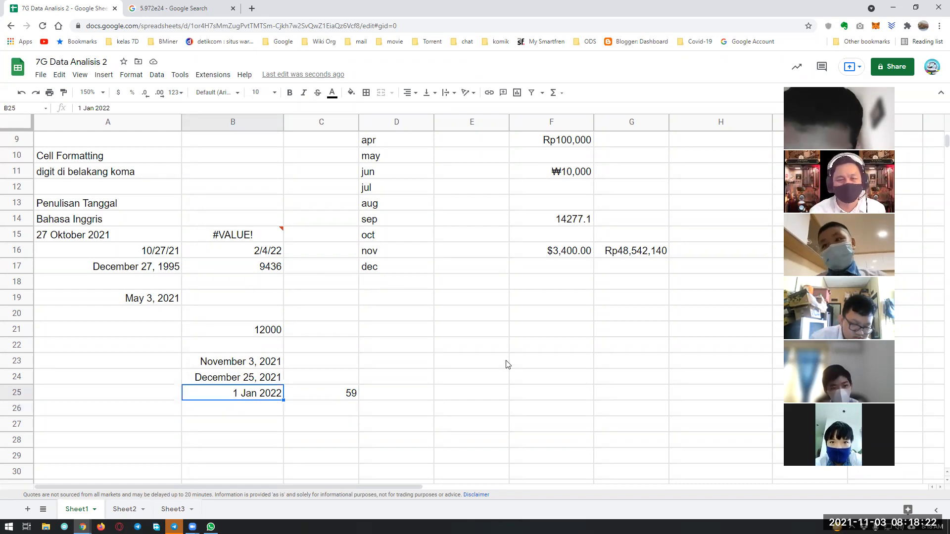
pyautogui.press('Right')
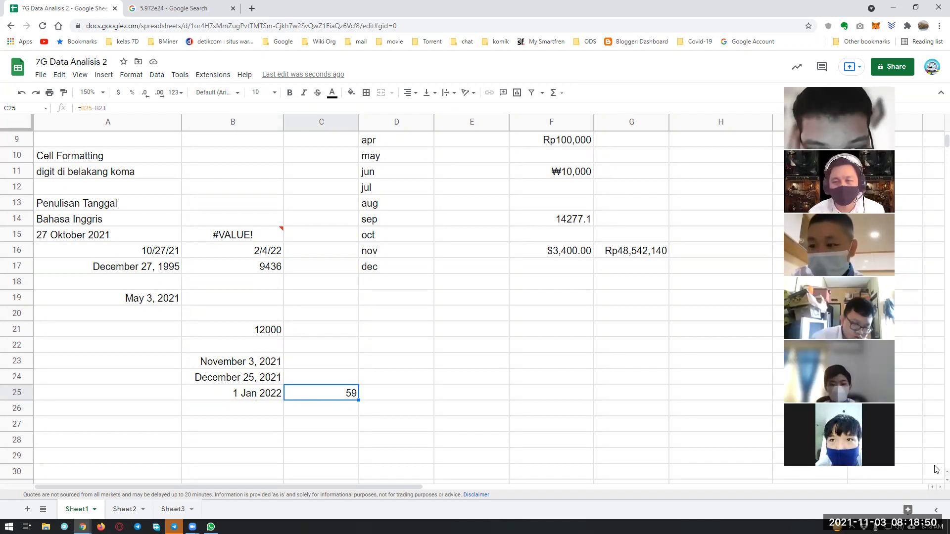
# Step: Enter the date 17 Aug 1945 in cell B26
pyautogui.click(269, 409)
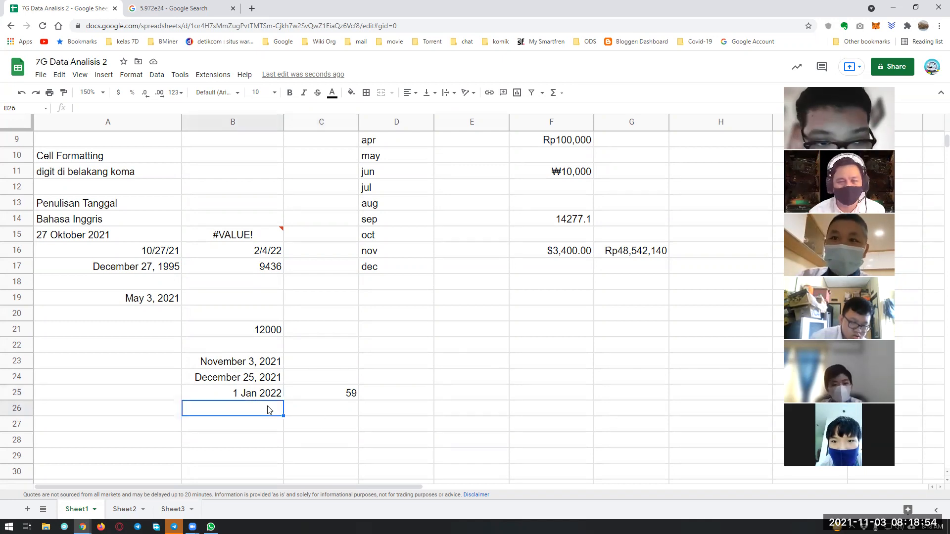
pyautogui.write('17 ')
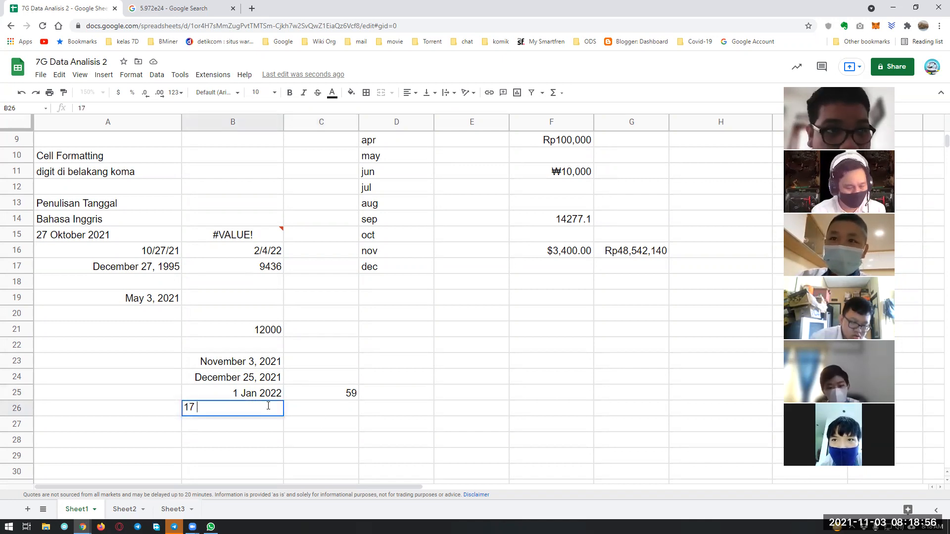
pyautogui.write('aug')
pyautogui.write('5')
pyautogui.press('Return')
pyautogui.click(268, 408)
# Step: Enter the formula =B23-B26 in cell C26 to count the days between the two dates
pyautogui.press('Right')
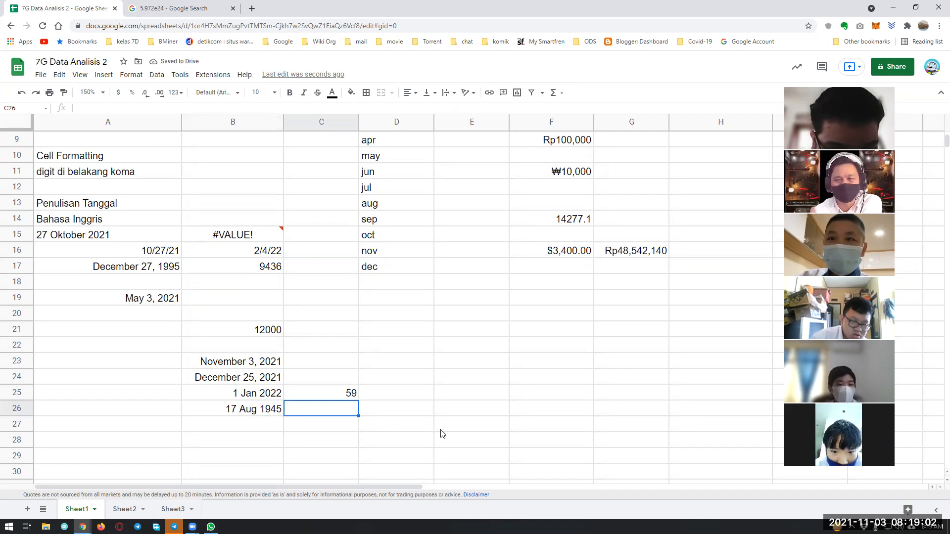
pyautogui.write('=')
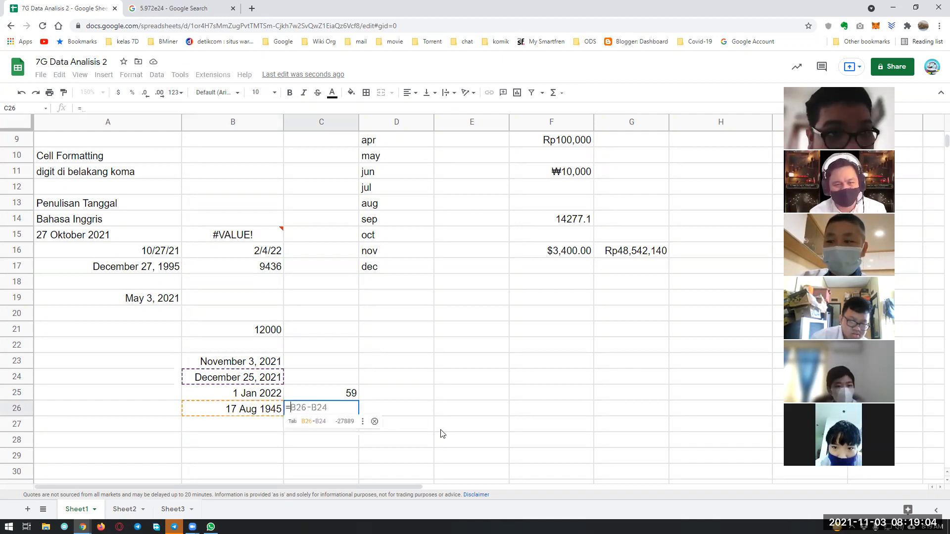
pyautogui.click(254, 366)
pyautogui.write('-')
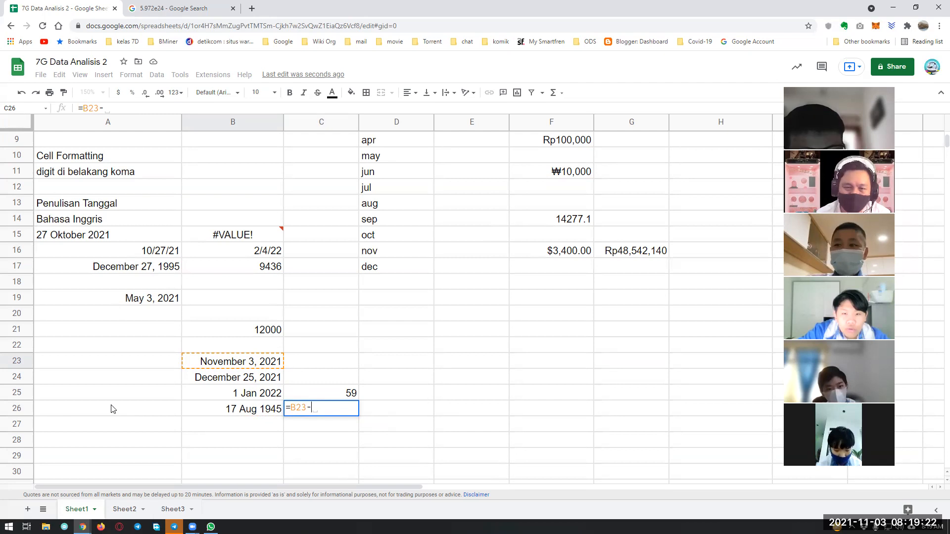
pyautogui.click(207, 415)
pyautogui.press('Return')
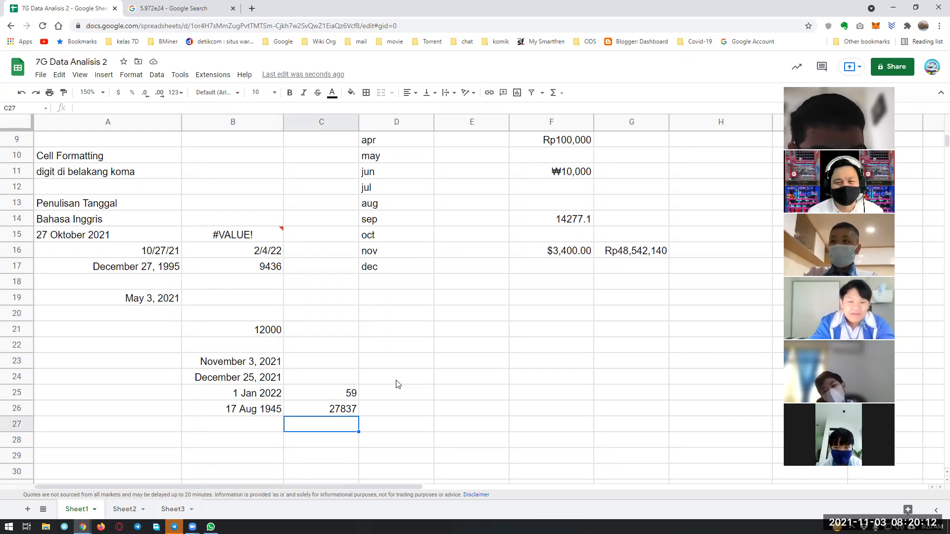
# Step: Clear the date difference formulas from cells C25:C26
pyautogui.moveTo(272, 409); pyautogui.dragTo(336, 410)
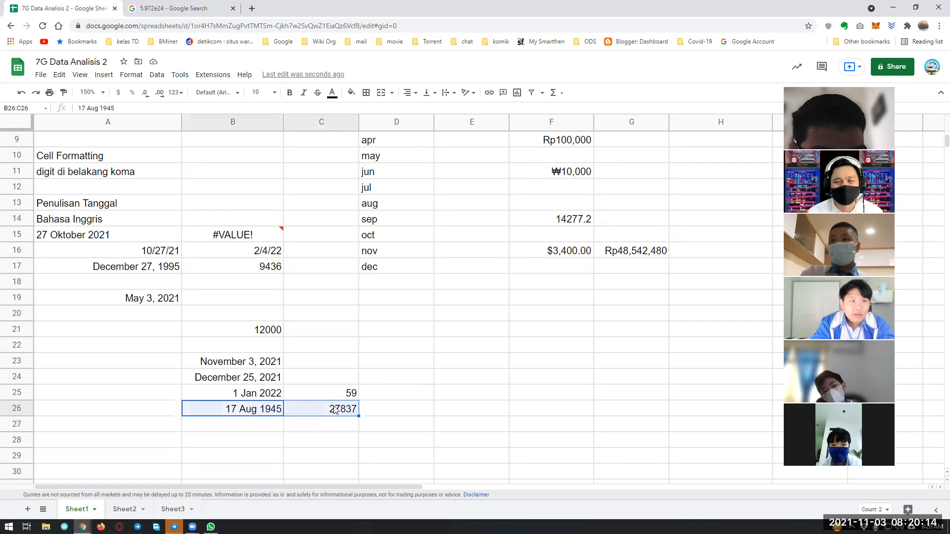
pyautogui.press('Down')
pyautogui.click(335, 410)
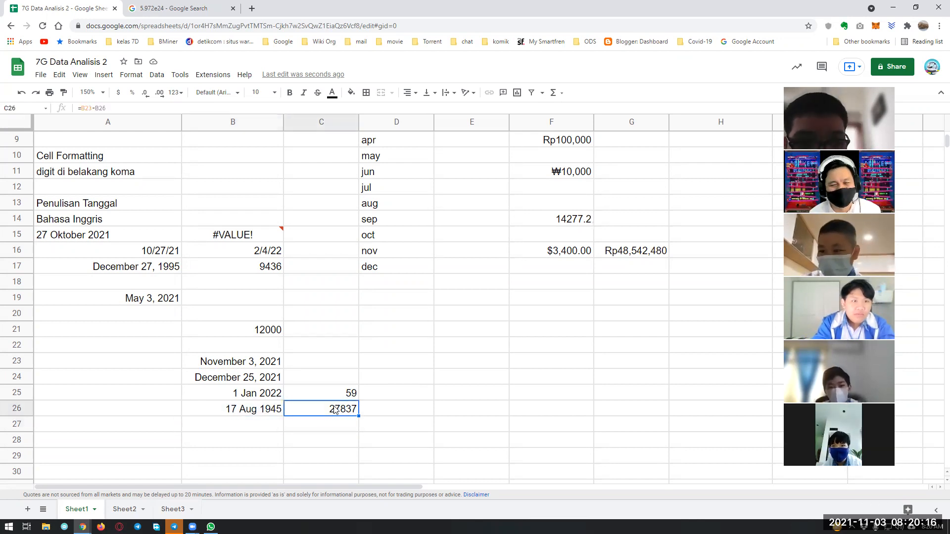
pyautogui.hotkey('shift', 'Up')
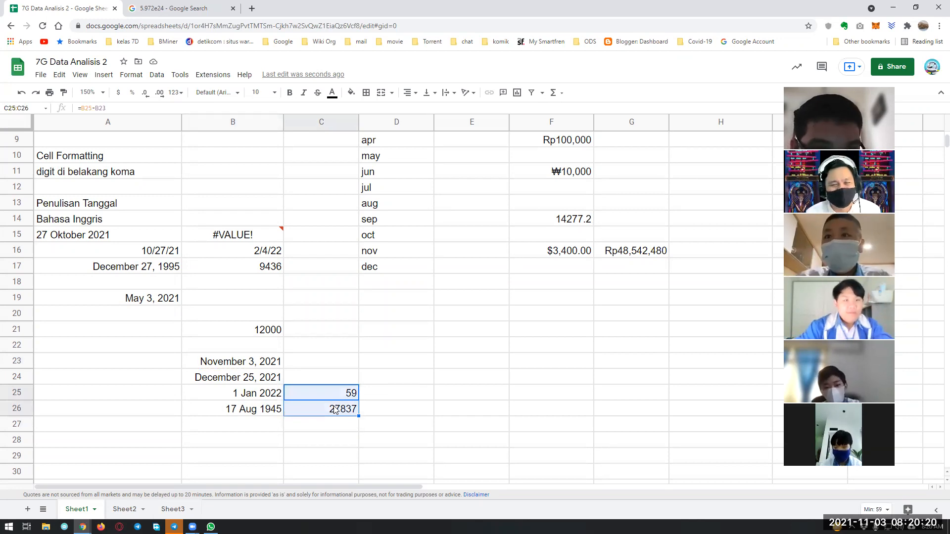
pyautogui.press('Delete')
pyautogui.press('Down')
pyautogui.press('Down')
pyautogui.press('Down')
pyautogui.press('Down')
pyautogui.press('Down')
pyautogui.press('Down')
pyautogui.press('Up')
pyautogui.press('Up')
pyautogui.press('Up')
pyautogui.press('Up')
pyautogui.press('Up')
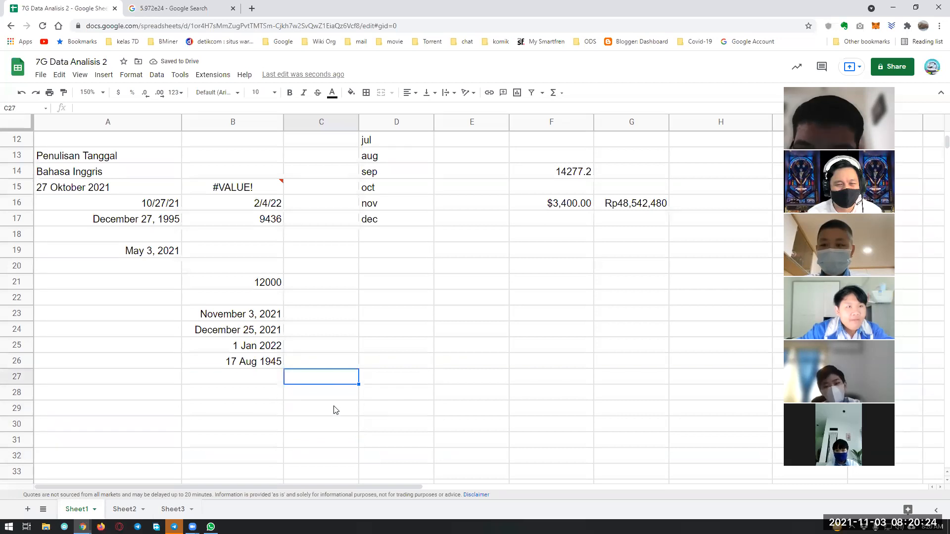
# Step: Enter the date 1 feb 2022 in cell B27
pyautogui.press('Left')
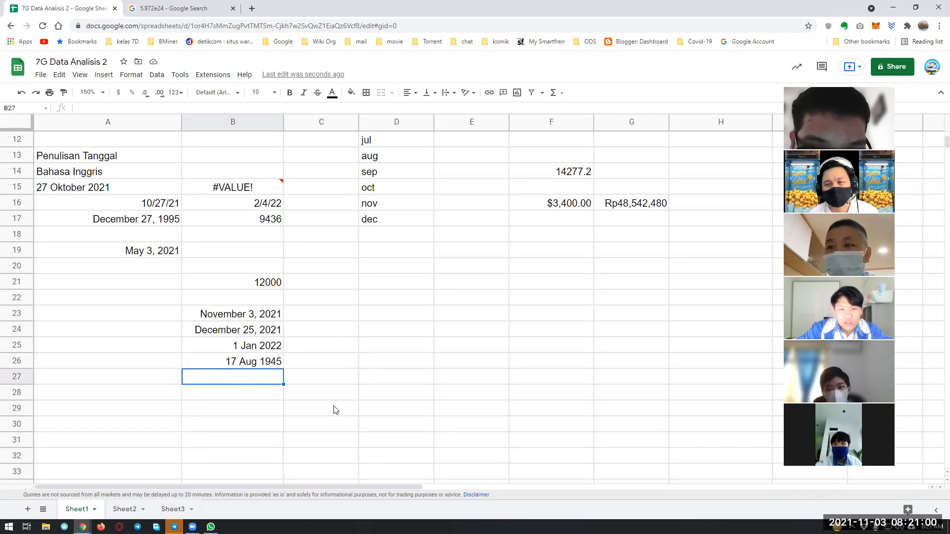
pyautogui.write('1 feb')
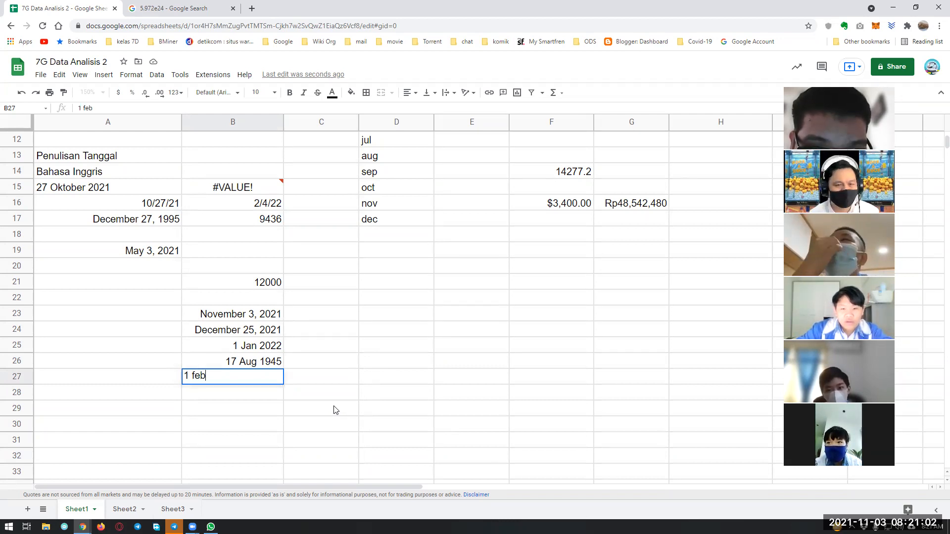
pyautogui.write(' 2022')
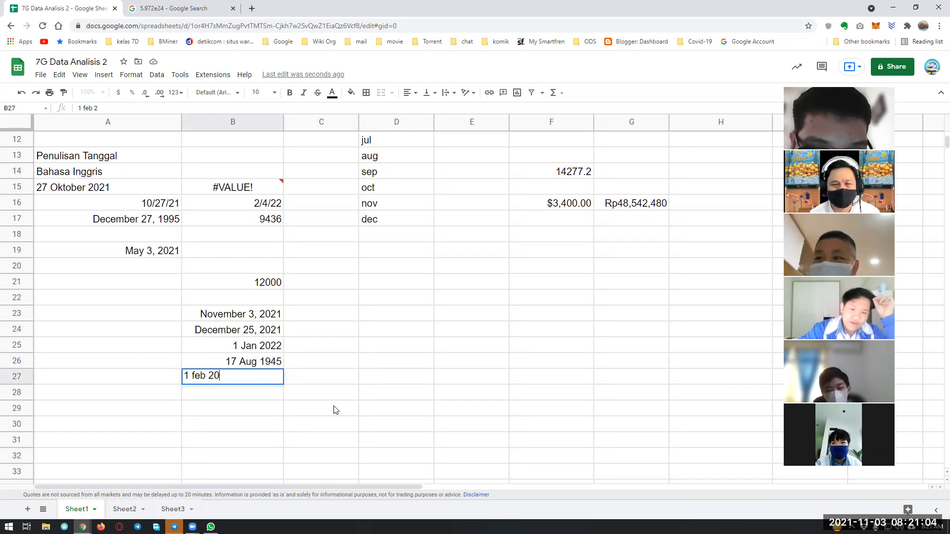
pyautogui.press('Return')
# Step: Enter the formula =B27-B23 in cell C27 to count the days between the two dates
pyautogui.press('Up')
pyautogui.press('Right')
pyautogui.write('=')
pyautogui.press('Left')
pyautogui.write('-')
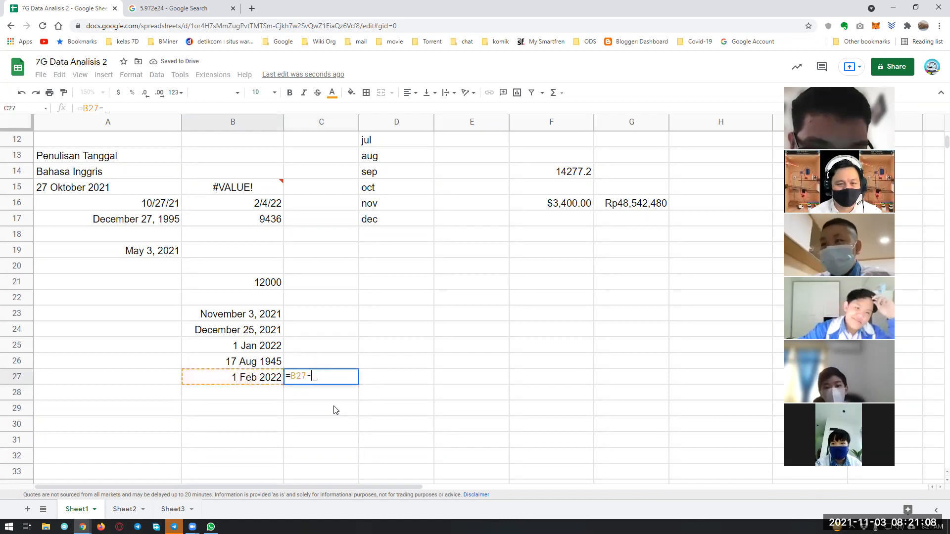
pyautogui.press('Up')
pyautogui.press('Up')
pyautogui.press('Up')
pyautogui.press('Up')
pyautogui.press('Left')
pyautogui.press('Return')
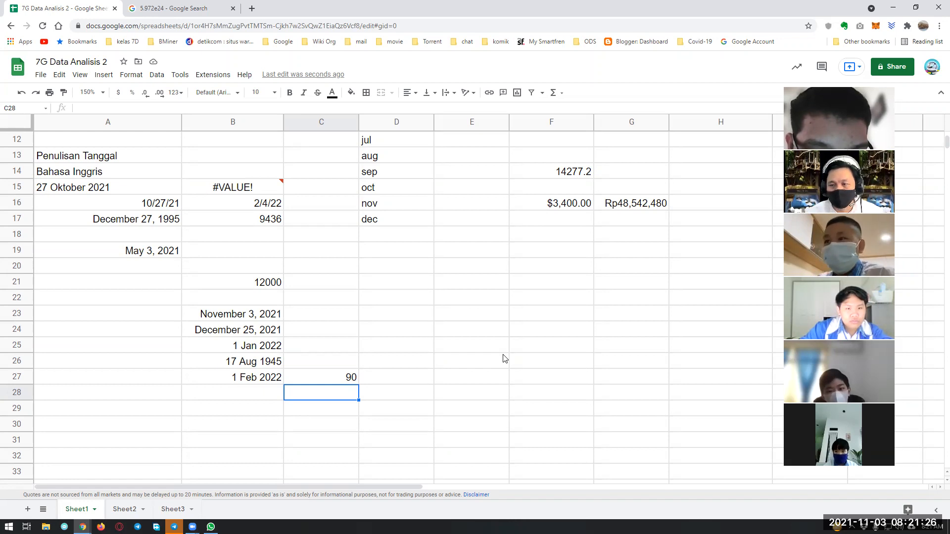
# Step: Enter the heading "Waktu" in cell A29 and the label "tanda titik dua" in cell A30
pyautogui.click(309, 329)
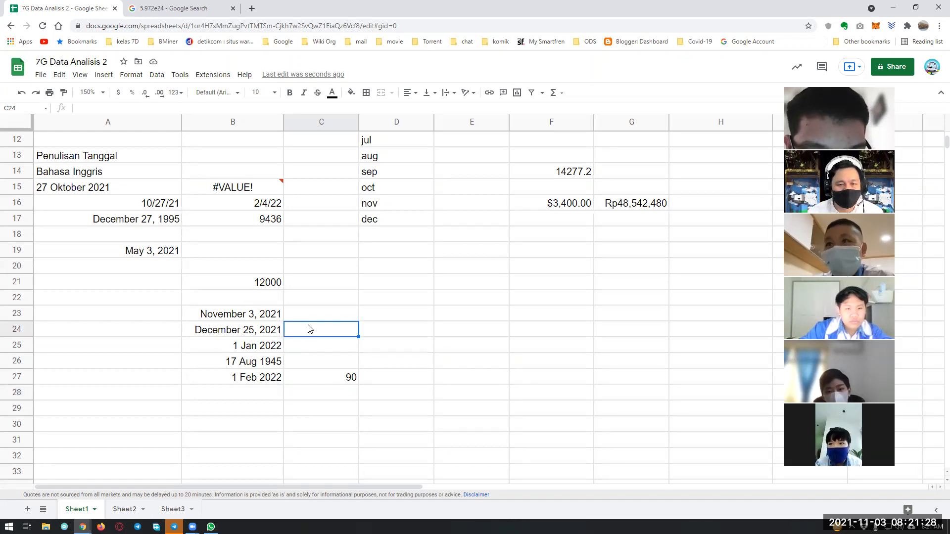
pyautogui.scroll(-2, 163, 362)
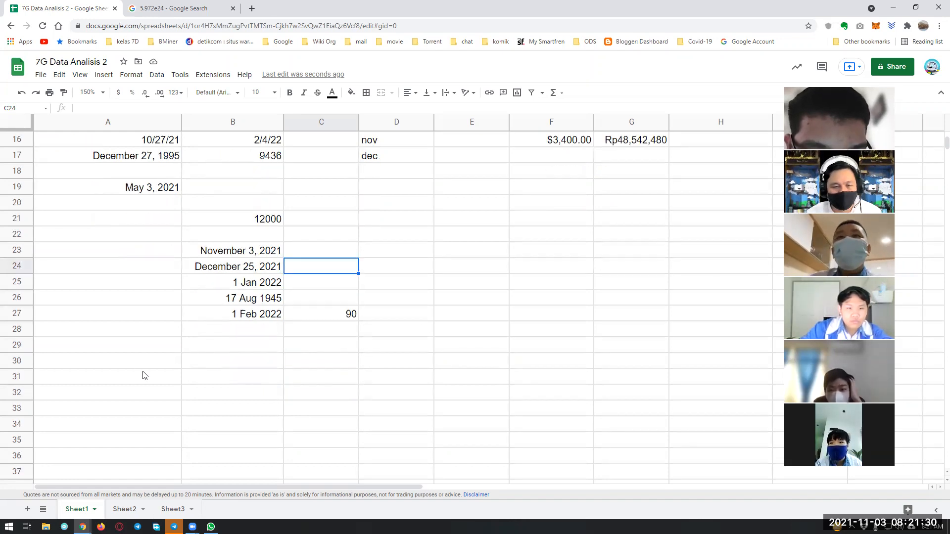
pyautogui.click(110, 349)
pyautogui.write('Waktu')
pyautogui.press('Return')
pyautogui.scroll(2, 89, 230)
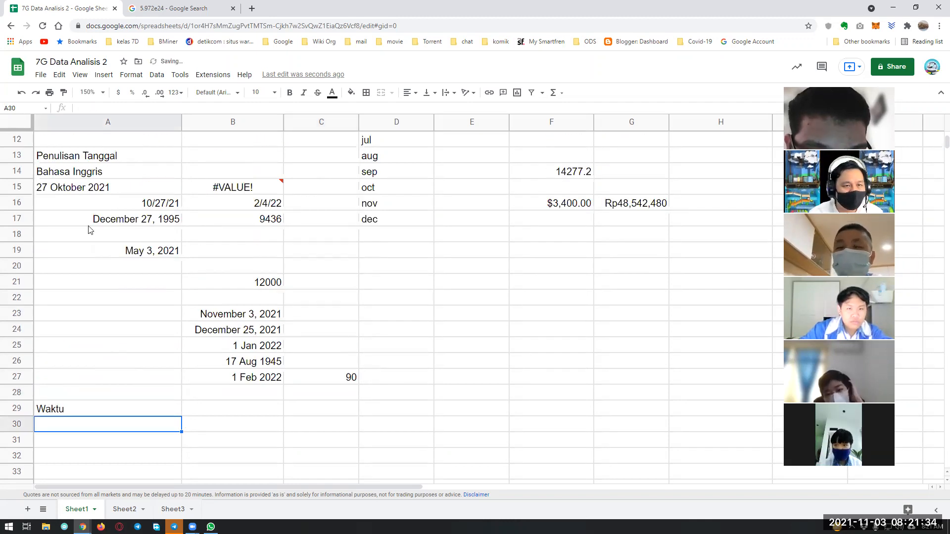
pyautogui.scroll(-2, 144, 292)
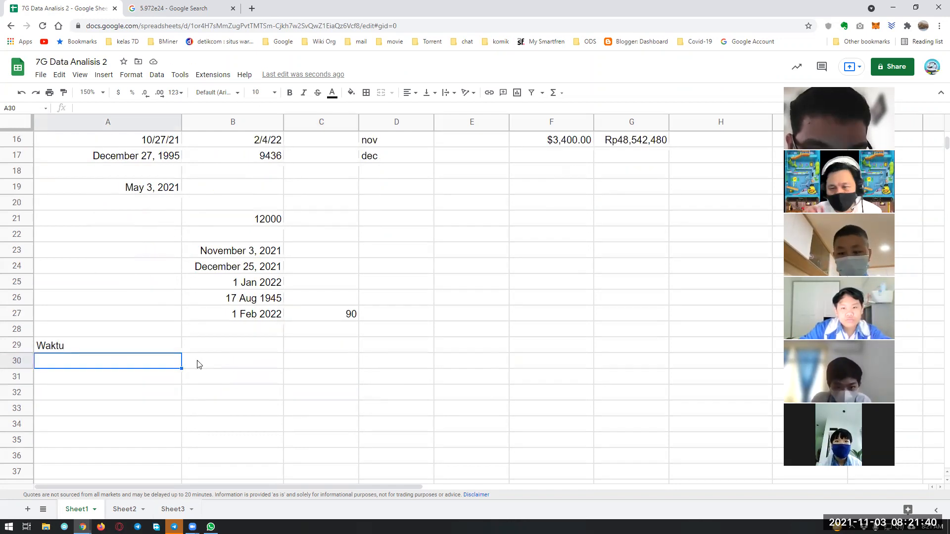
pyautogui.write('tanda ')
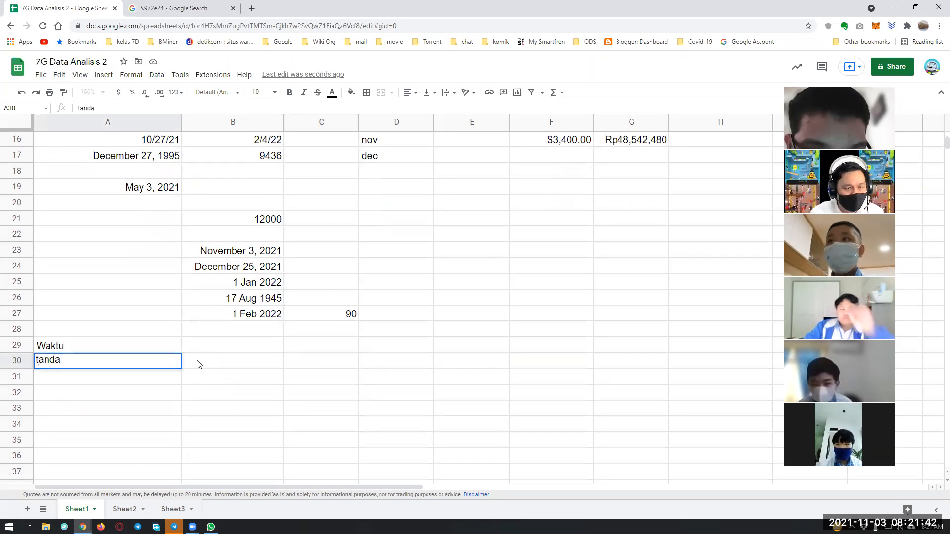
pyautogui.write('titik dua')
pyautogui.press('Return')
# Step: Enter the time 8:21 in cell B30 and 8:21 am in cell B31
pyautogui.press('Up')
pyautogui.press('Right')
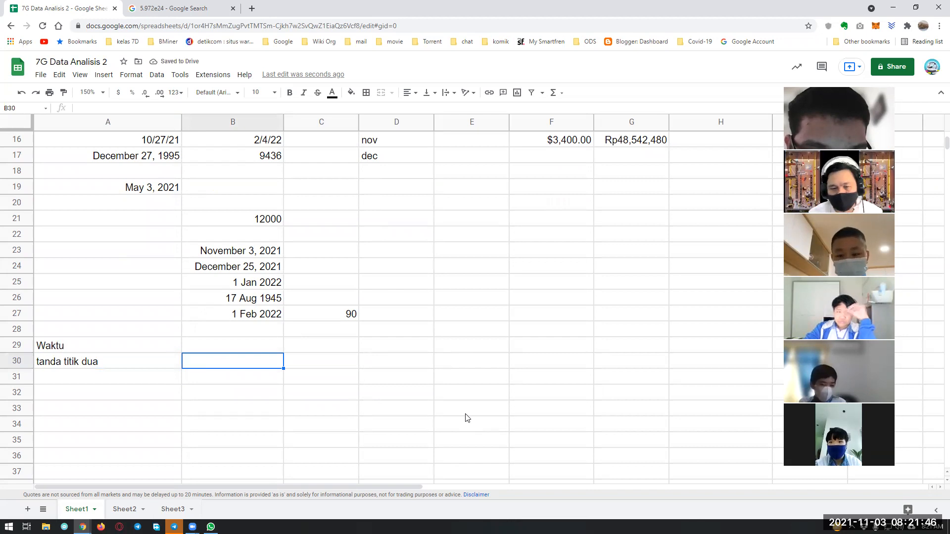
pyautogui.write('8:21')
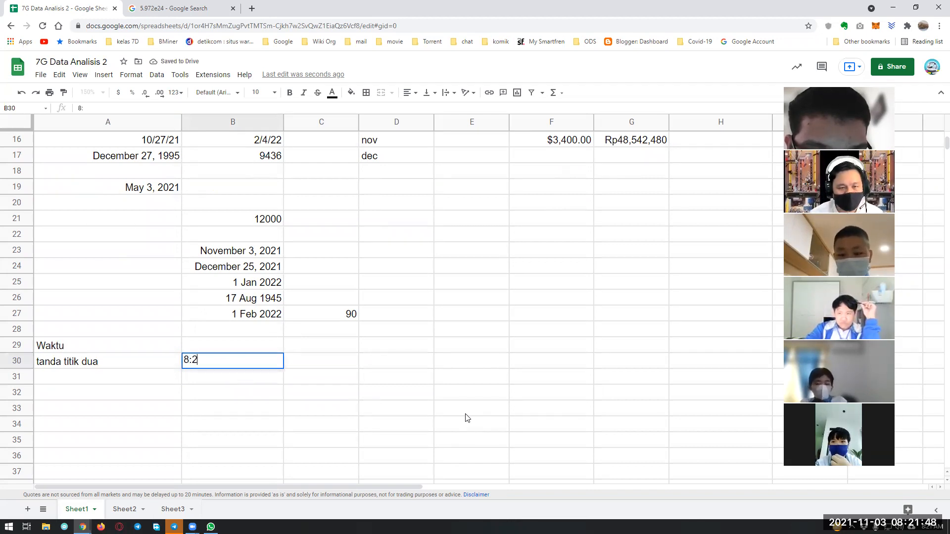
pyautogui.press('Return')
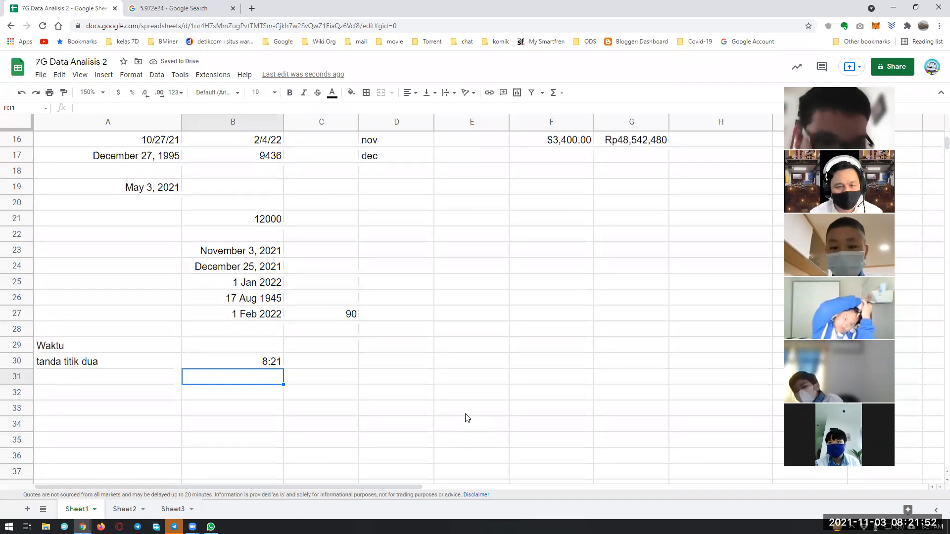
pyautogui.write('8:21 am')
pyautogui.press('Return')
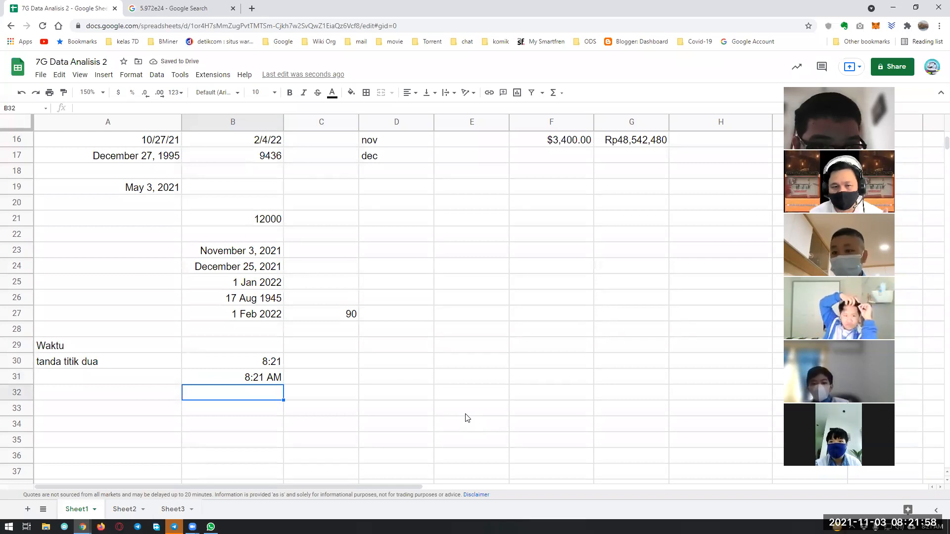
# Step: Try entering a time with the Indonesian word for morning, "8: 21 pagi", in cell B32
pyautogui.write('8:')
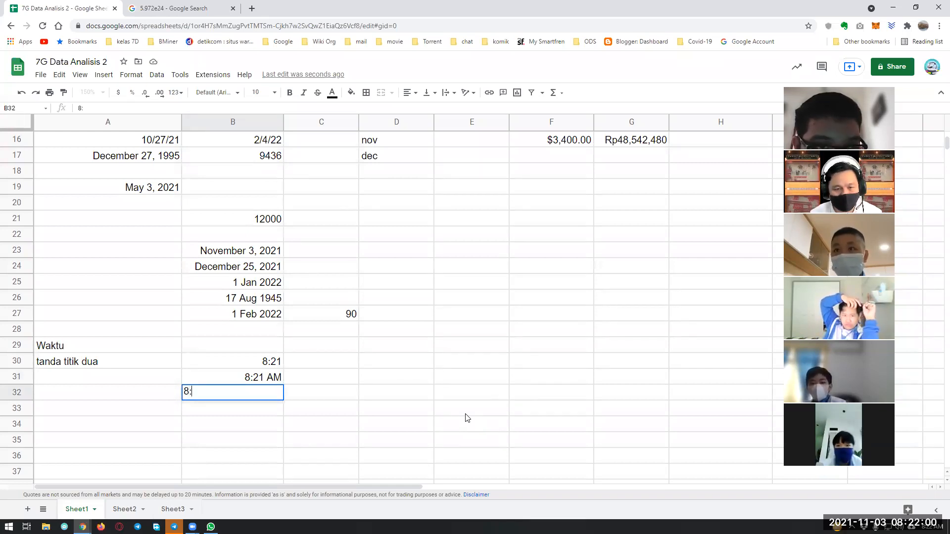
pyautogui.write(' 21 pagi')
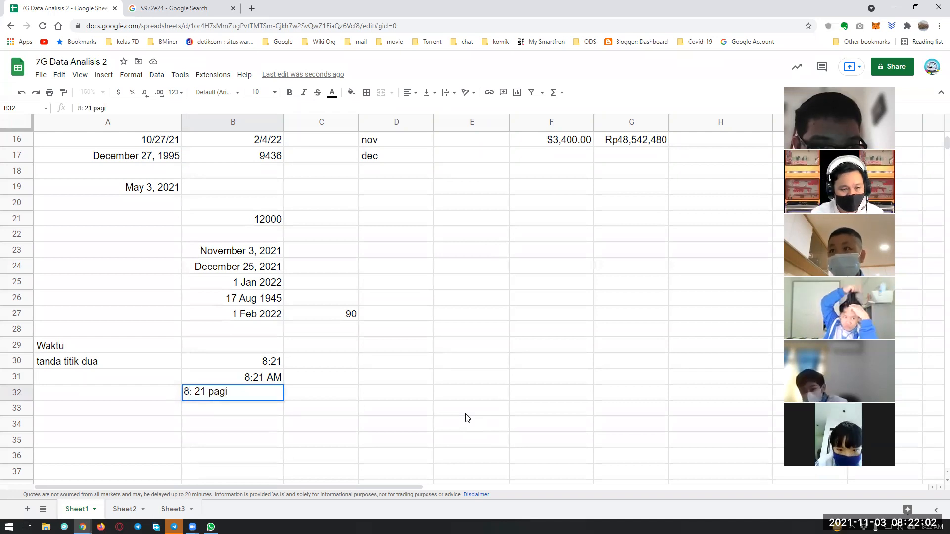
pyautogui.press('Return')
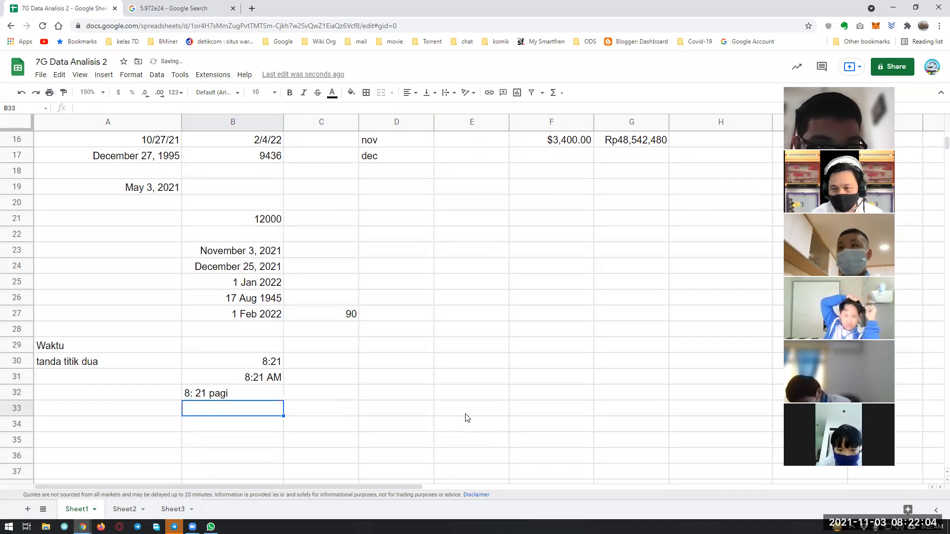
# Step: Replace the entry in cell B32 with "8: 22 am" and enter 8:22:10 am in cell B33
pyautogui.press('Up')
pyautogui.write('8: 22 am')
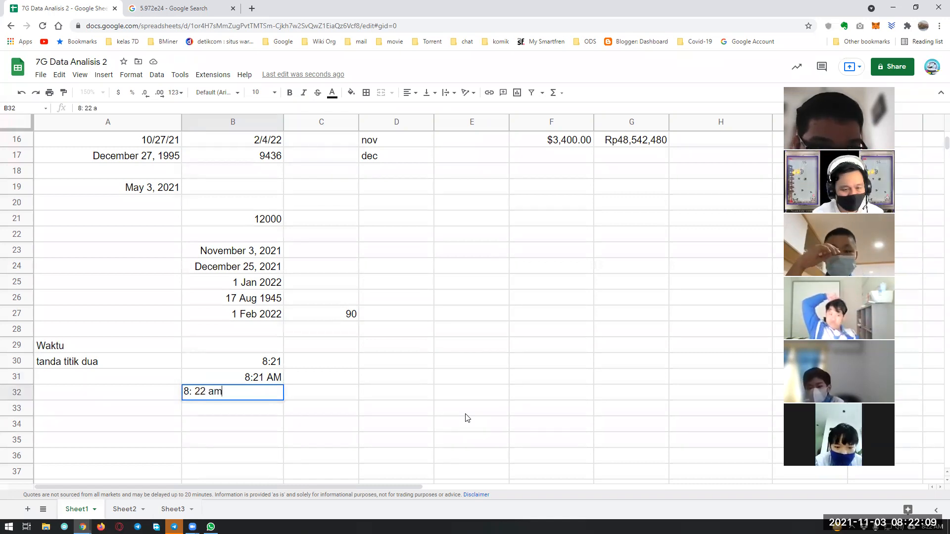
pyautogui.press('Return')
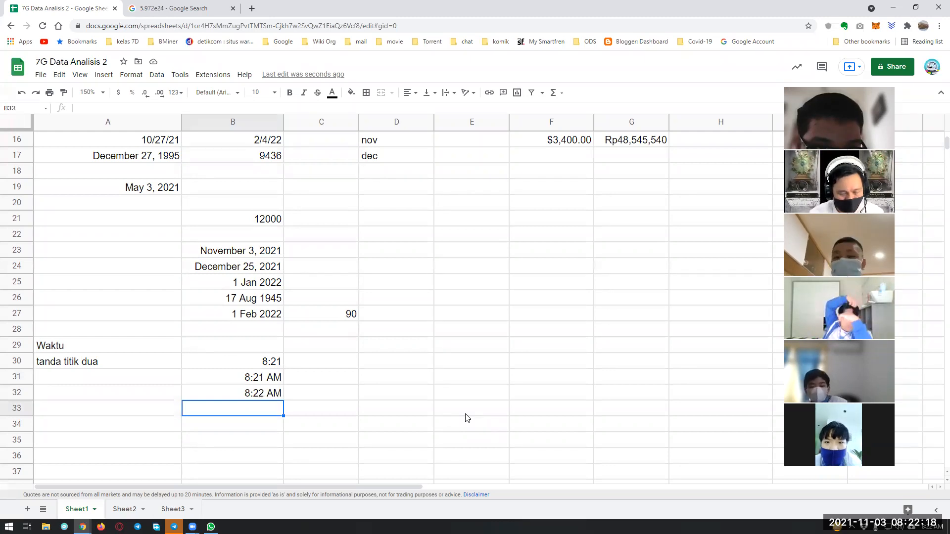
pyautogui.write('8:22:10')
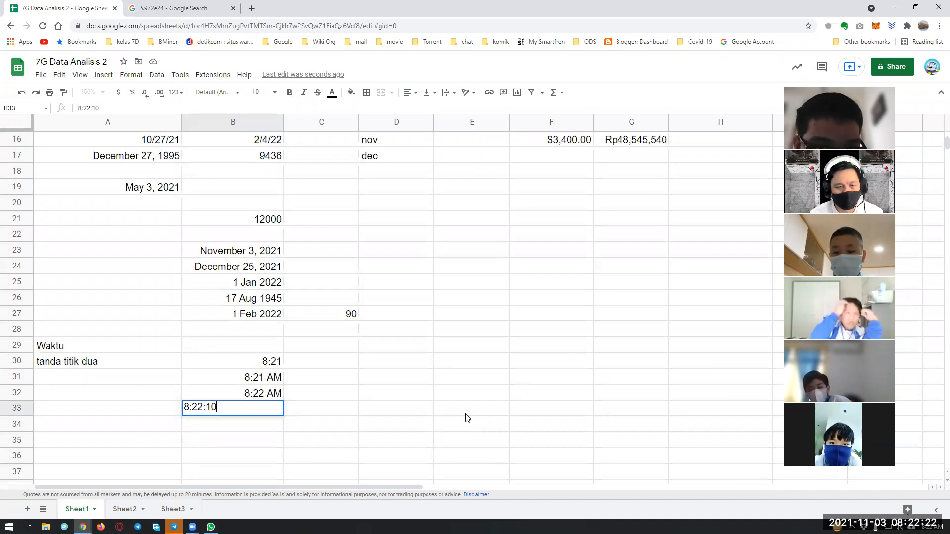
pyautogui.write(' am')
pyautogui.press('Return')
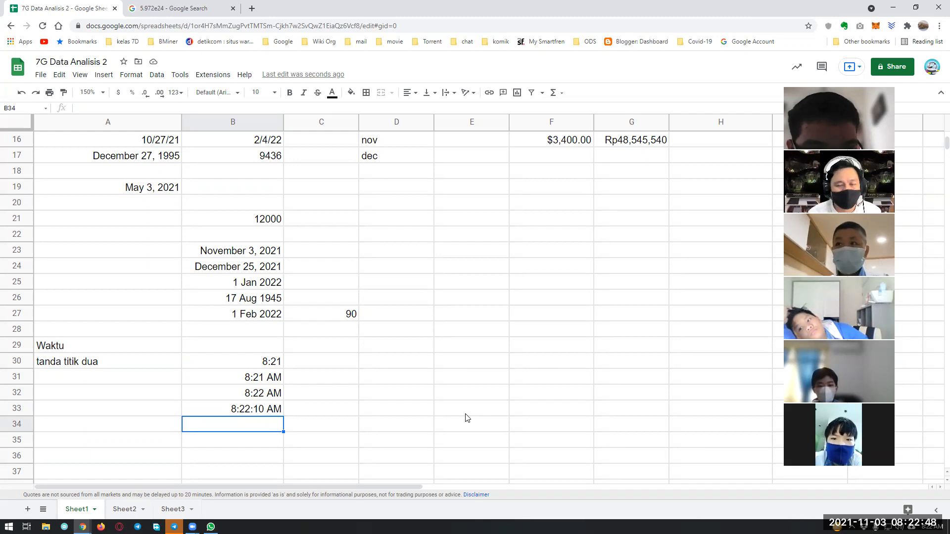
# Step: Apply the Number format to the times in cells B30:B33
pyautogui.scroll(-2, 345, 391)
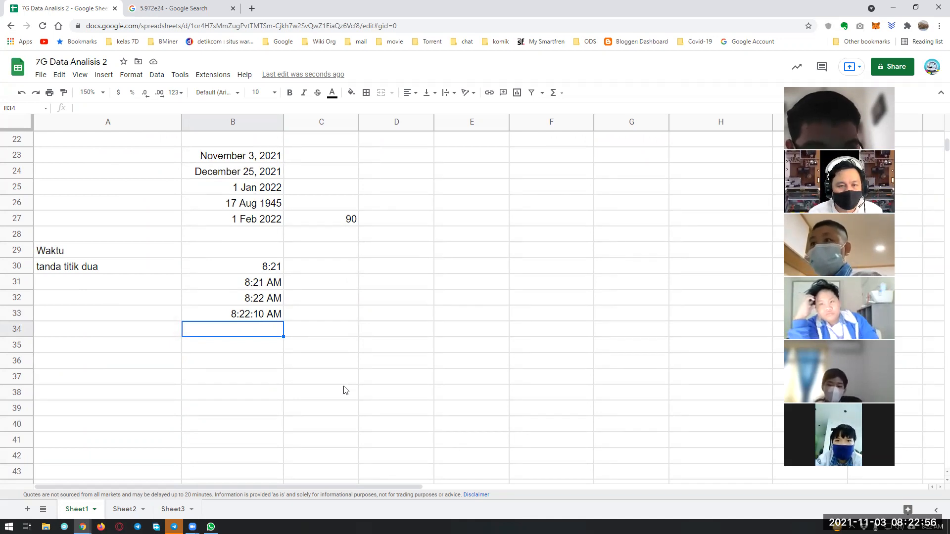
pyautogui.press('Up')
pyautogui.press('Up')
pyautogui.press('Up')
pyautogui.press('Up')
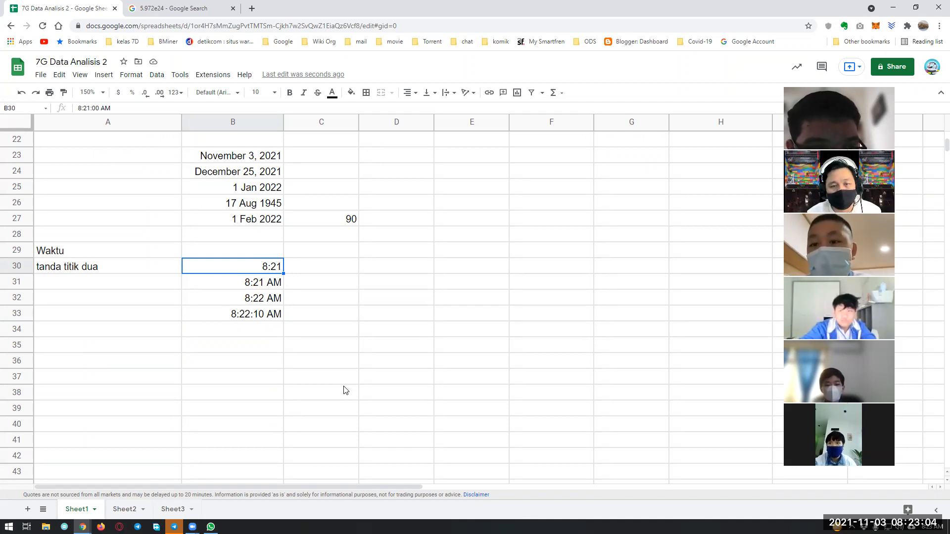
pyautogui.hotkey('shift', 'Down')
pyautogui.hotkey('shift', 'Down')
pyautogui.hotkey('shift', 'Down')
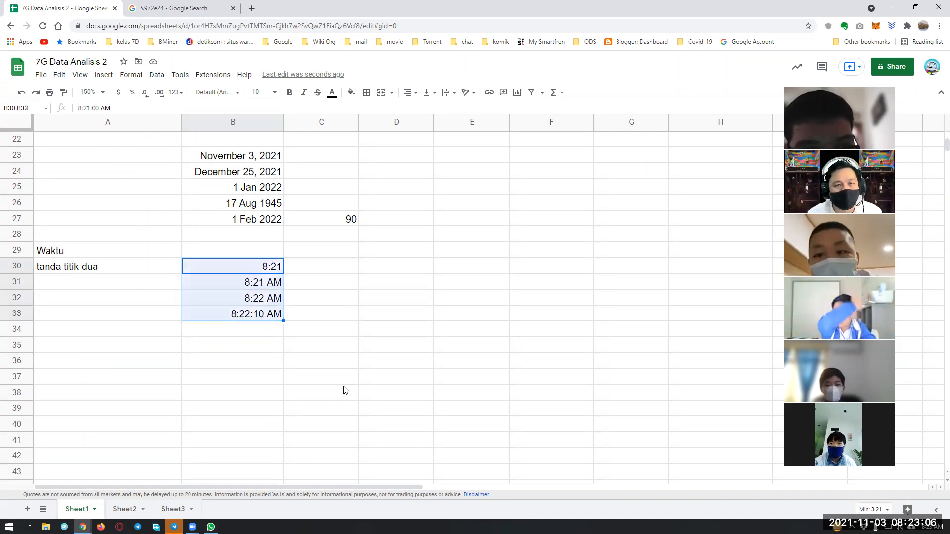
pyautogui.click(179, 92)
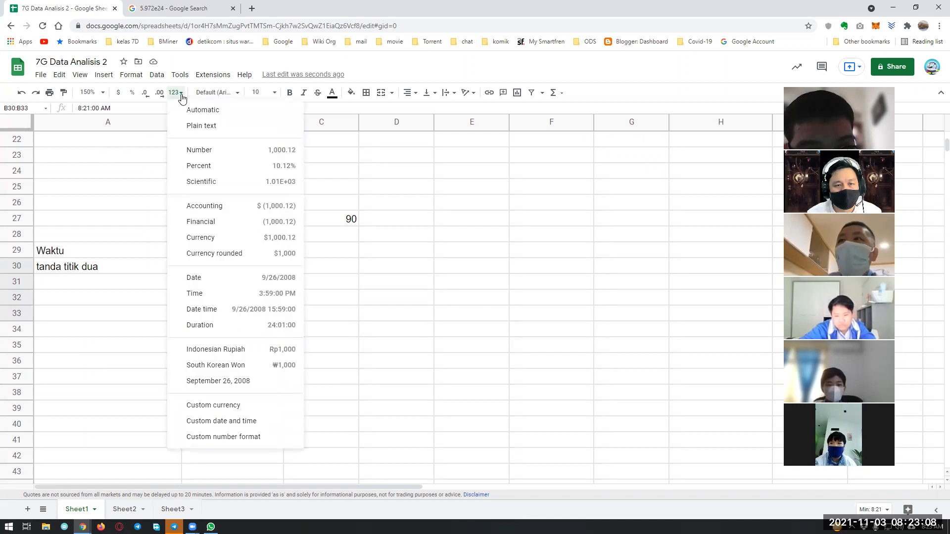
pyautogui.click(200, 149)
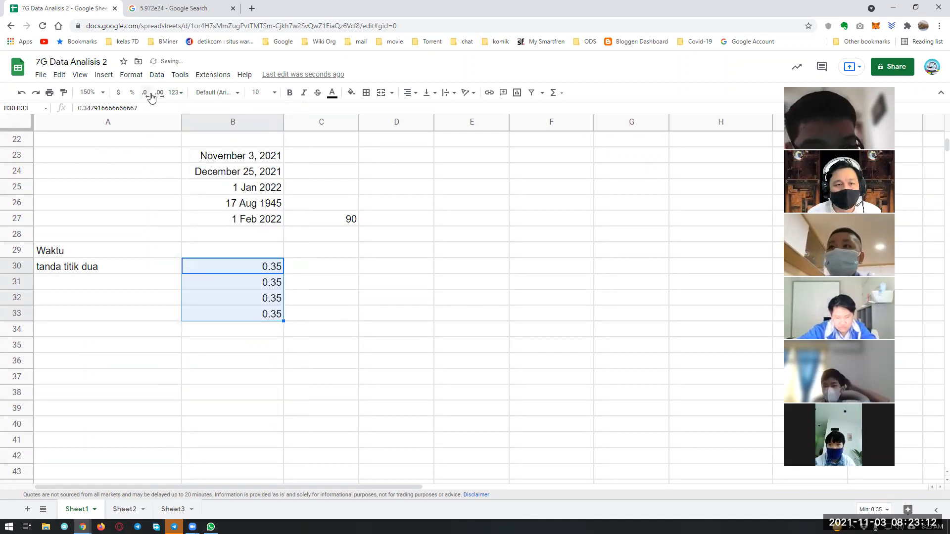
# Step: Increase the decimal places of the values in cells B30:B33 to nine
pyautogui.click(160, 93)
pyautogui.click(160, 94)
pyautogui.click(160, 94)
pyautogui.click(160, 93)
pyautogui.click(160, 94)
pyautogui.click(160, 94)
pyautogui.click(159, 94)
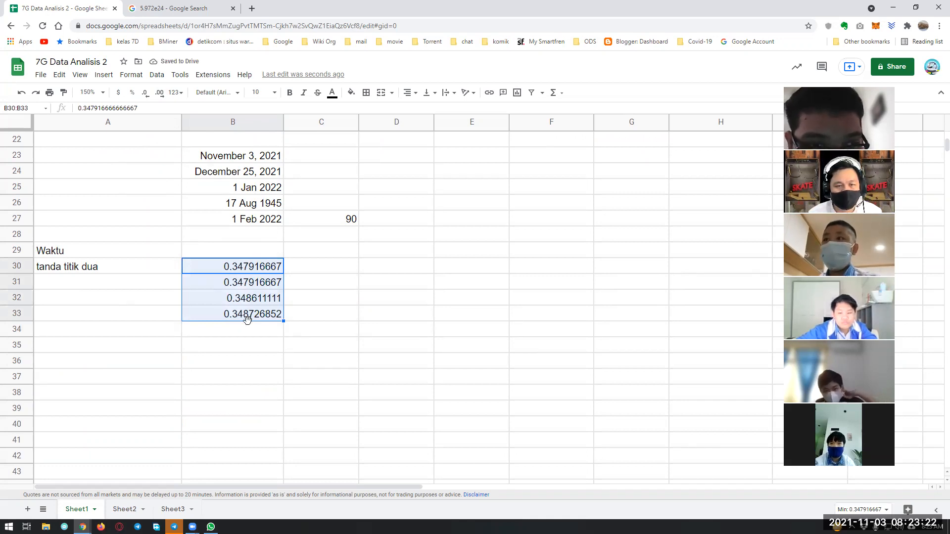
# Step: Copy the decimal values in cells B30:B33 to cells C30:C33
pyautogui.hotkey('ctrl', 'c')
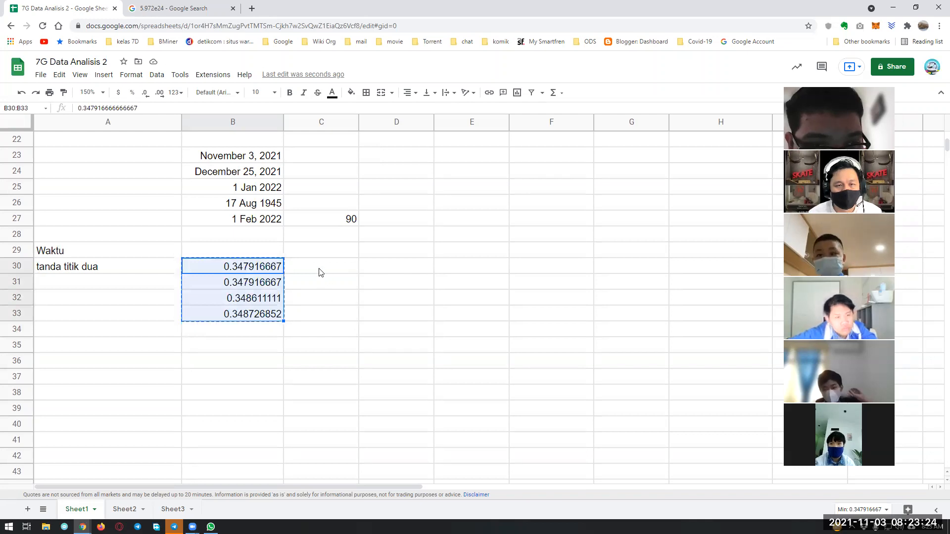
pyautogui.click(319, 267)
pyautogui.hotkey('ctrl', 'v')
# Step: Apply the Time format to cells B30:B33, leaving the copied values in column C as numbers
pyautogui.moveTo(243, 268); pyautogui.dragTo(237, 313)
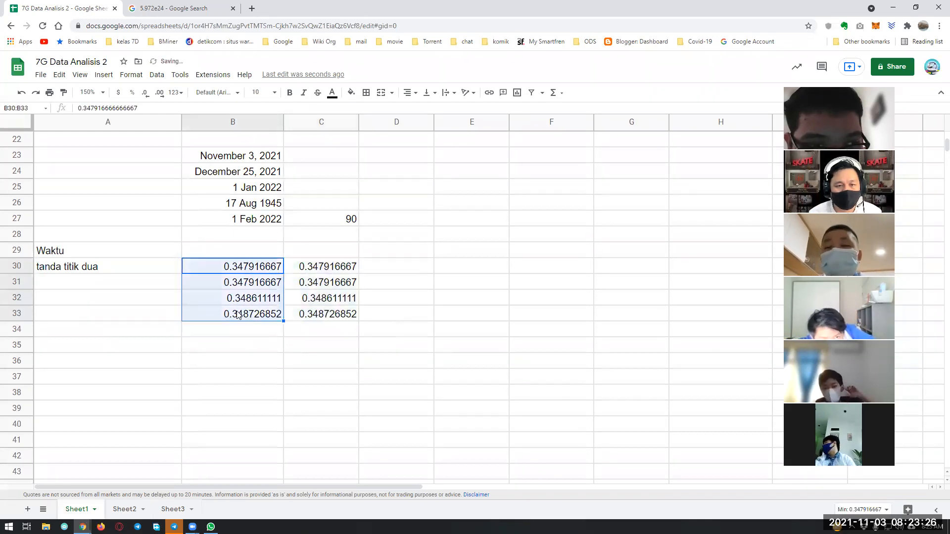
pyautogui.click(176, 93)
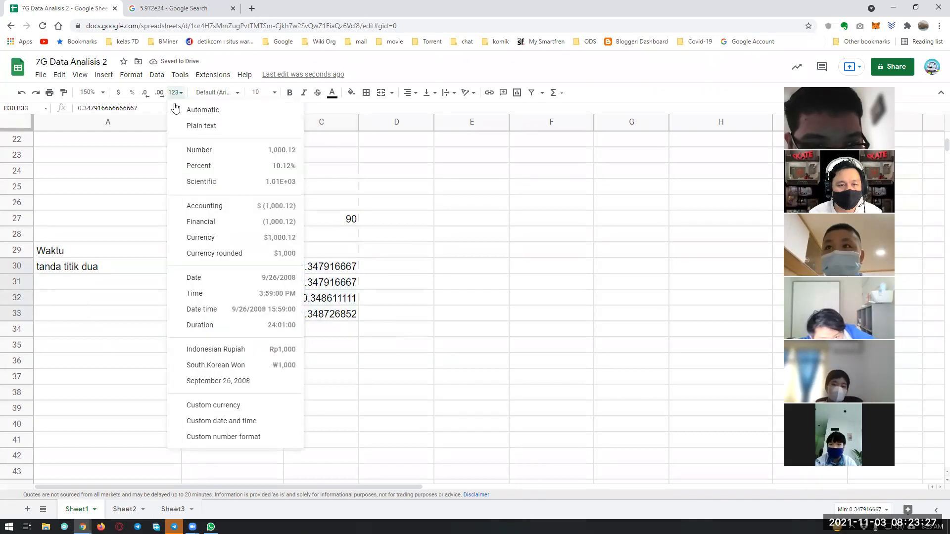
pyautogui.click(218, 294)
pyautogui.click(264, 354)
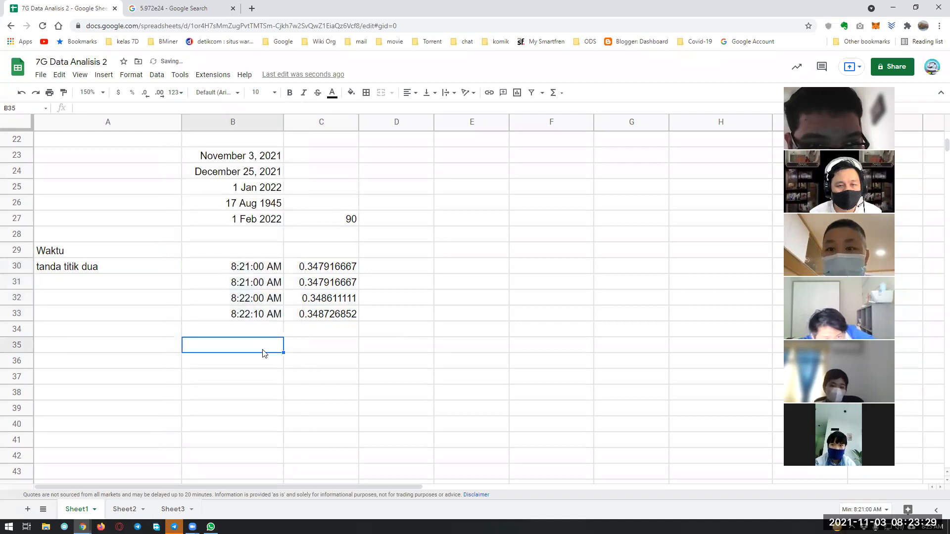
# Step: Compare the times in cells B30:B33 with their decimal equivalents in cells C30:C33
pyautogui.click(267, 267)
pyautogui.click(269, 287)
pyautogui.click(270, 300)
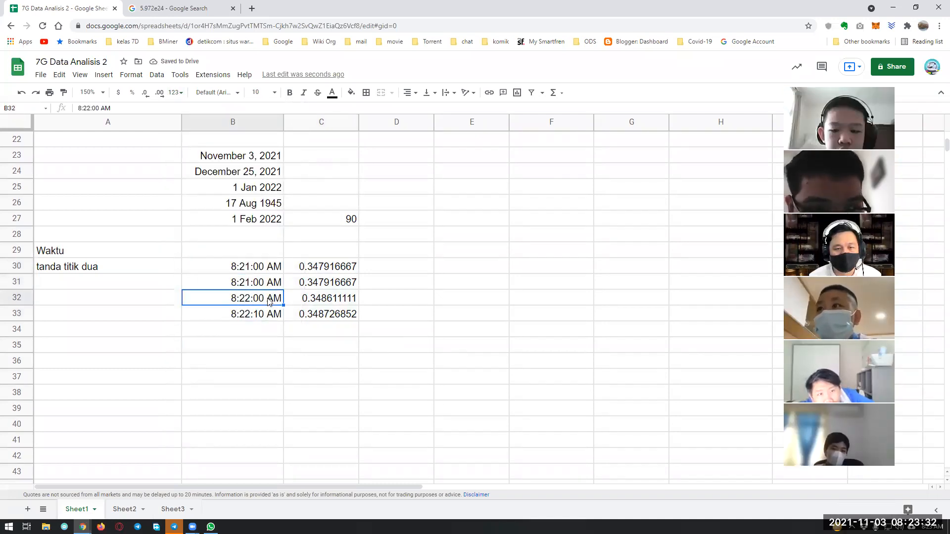
pyautogui.click(337, 303)
pyautogui.click(339, 271)
pyautogui.click(341, 299)
pyautogui.click(335, 313)
pyautogui.click(330, 330)
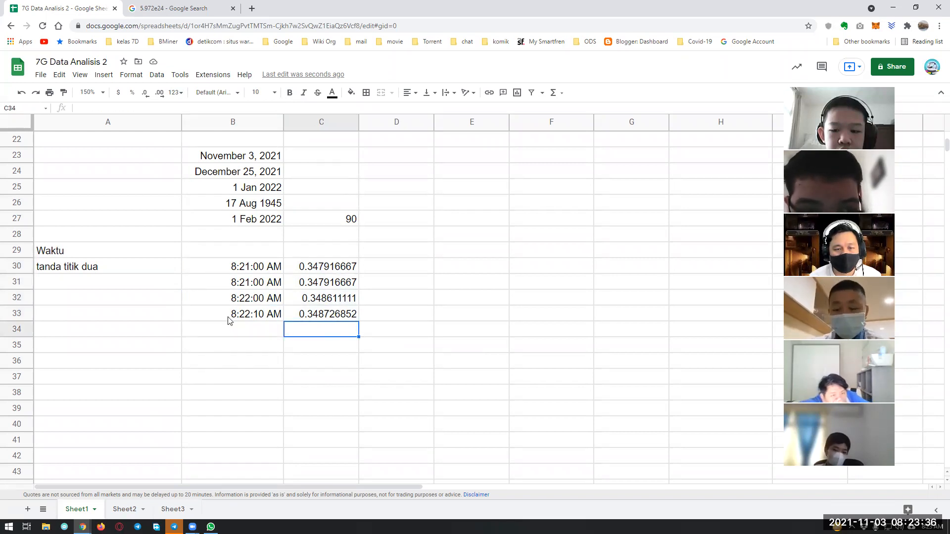
pyautogui.click(240, 317)
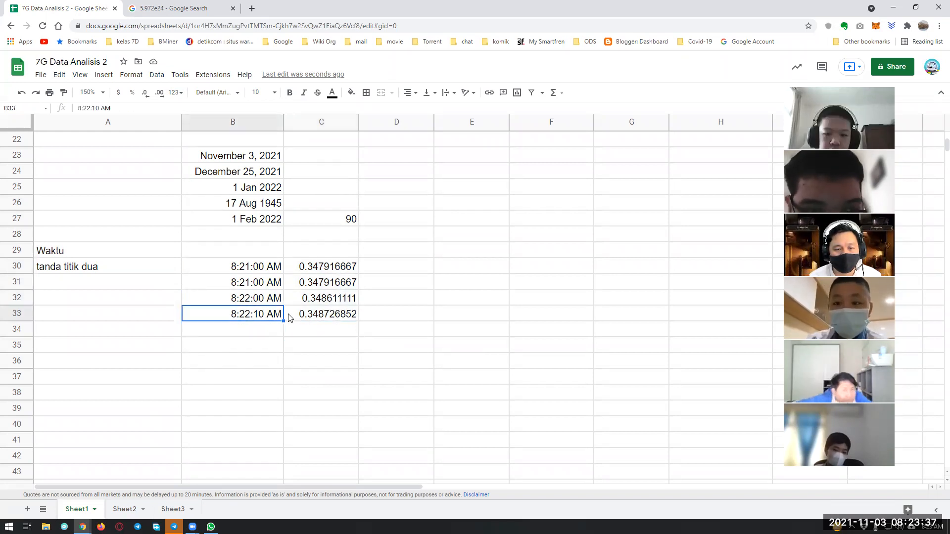
pyautogui.click(324, 318)
pyautogui.click(321, 332)
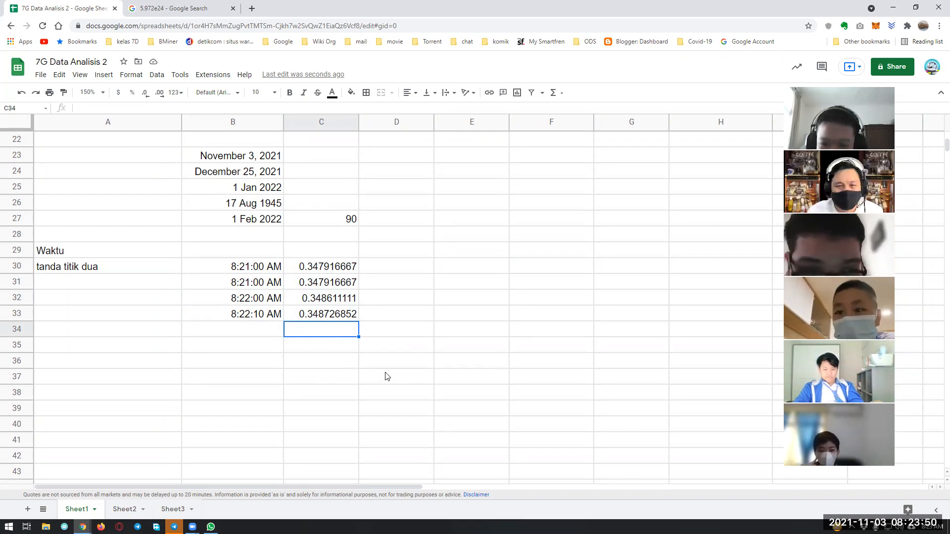
pyautogui.click(318, 299)
pyautogui.click(315, 268)
pyautogui.click(308, 296)
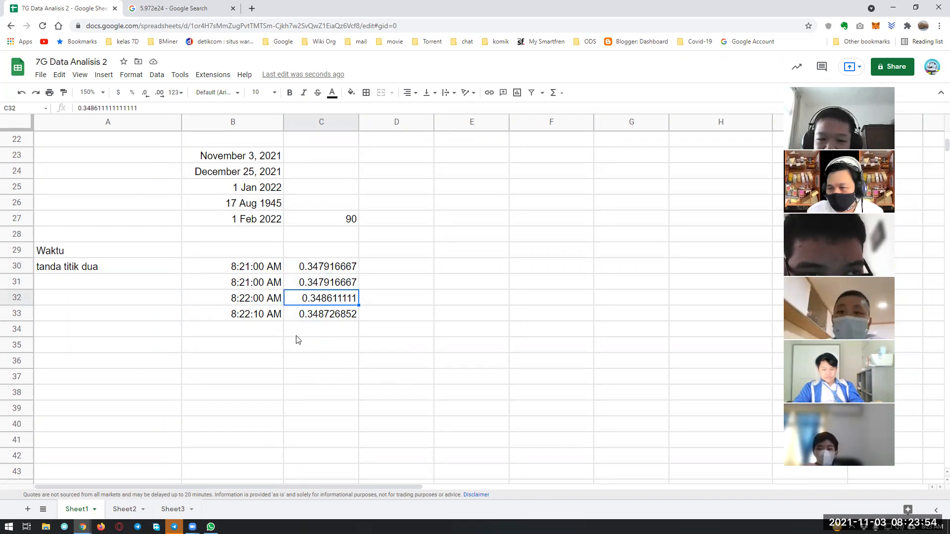
# Step: Enter the time 6:45 am in cell B34
pyautogui.click(273, 338)
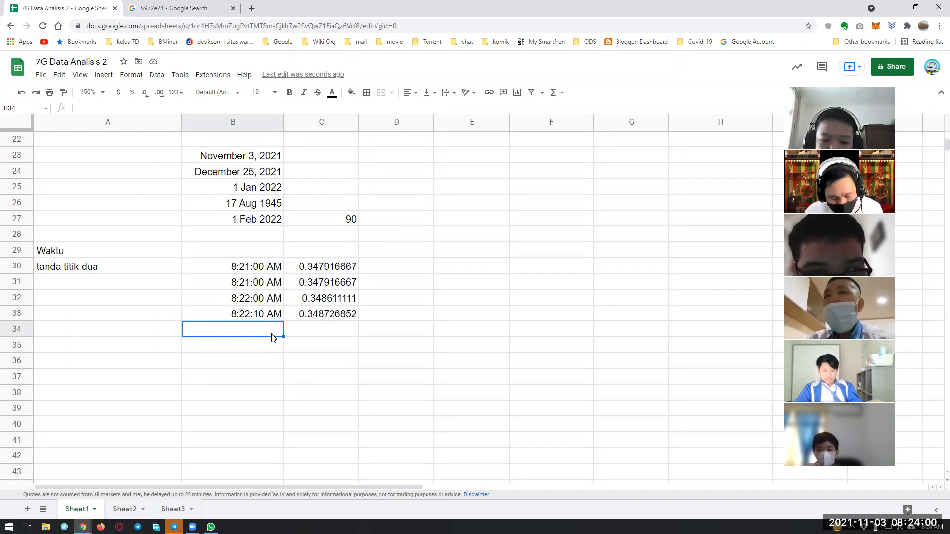
pyautogui.write('6:45 am')
pyautogui.press('Return')
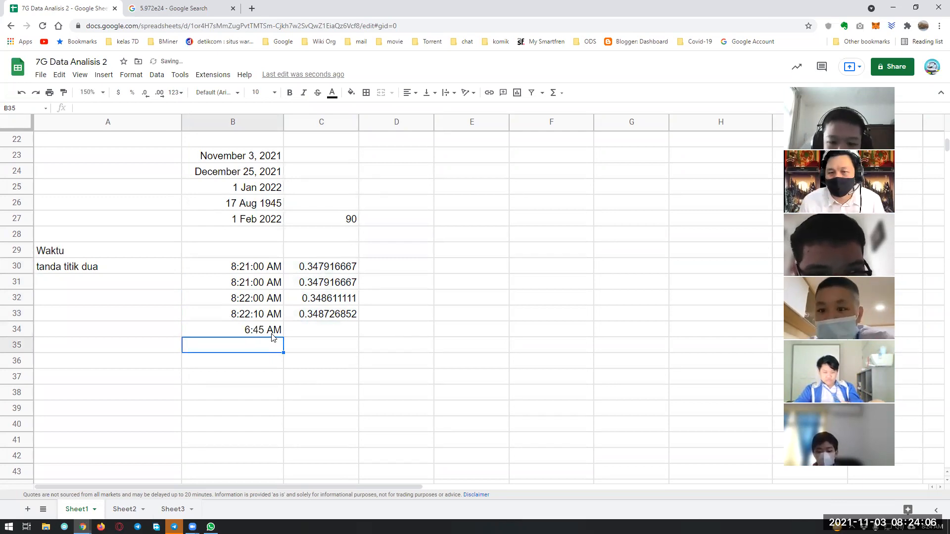
# Step: Subtract the time in B34 from the one in B33 by entering =B33-B34 in cell D33
pyautogui.press('Right')
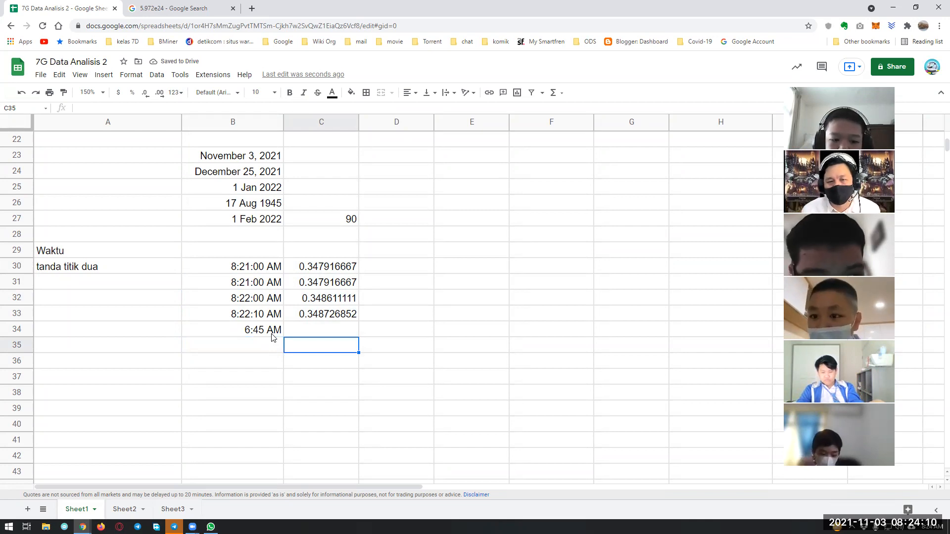
pyautogui.press('Up')
pyautogui.press('Up')
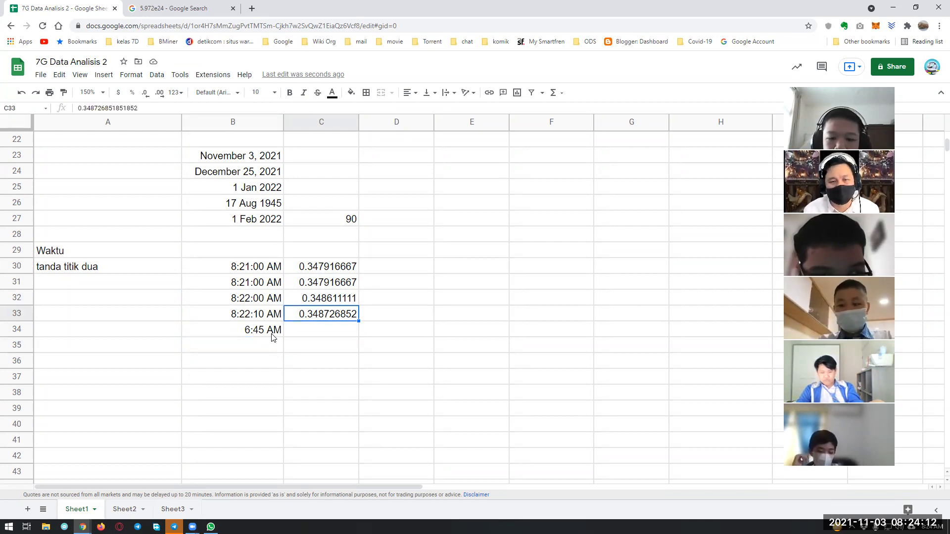
pyautogui.press('Right')
pyautogui.write('=')
pyautogui.press('Left')
pyautogui.press('Left')
pyautogui.write('-')
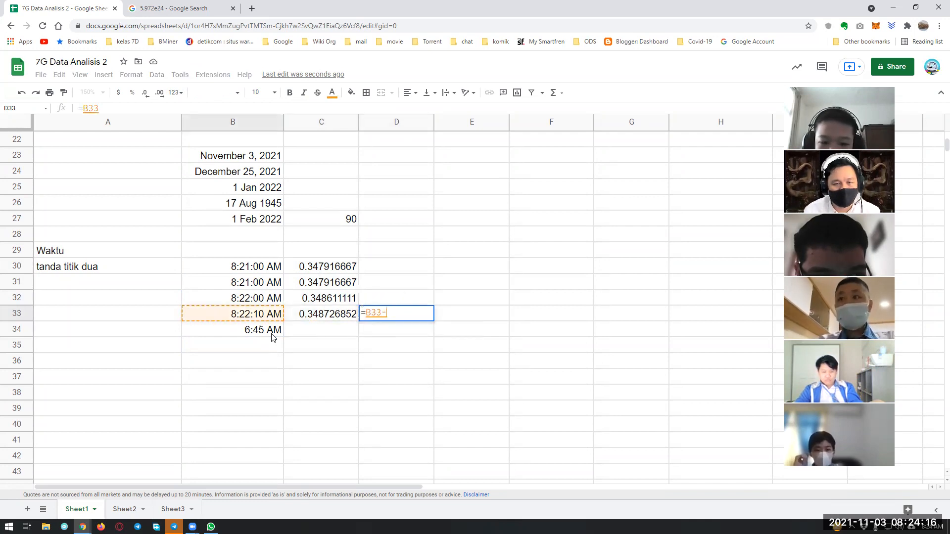
pyautogui.press('Down')
pyautogui.press('Left')
pyautogui.press('Left')
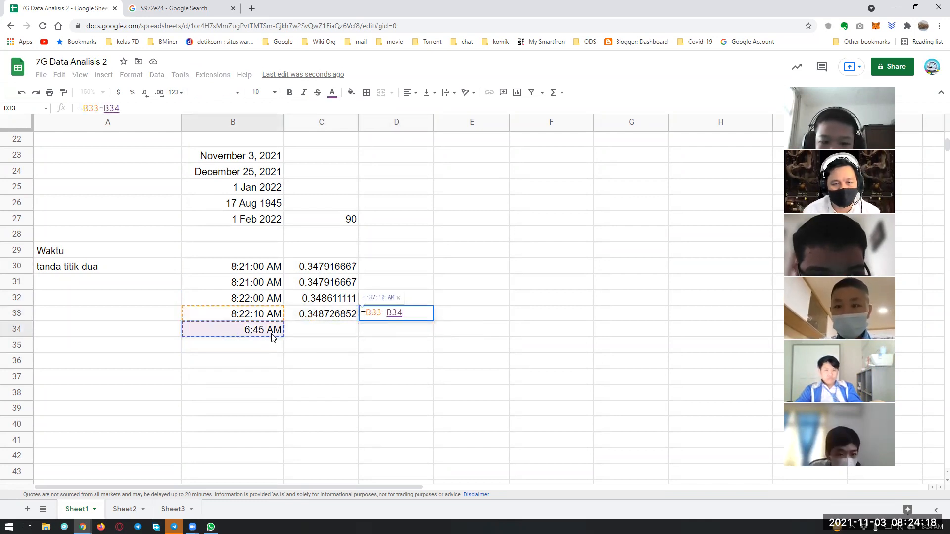
pyautogui.press('Return')
# Step: Apply the Duration format to the time difference in cell D33
pyautogui.click(262, 381)
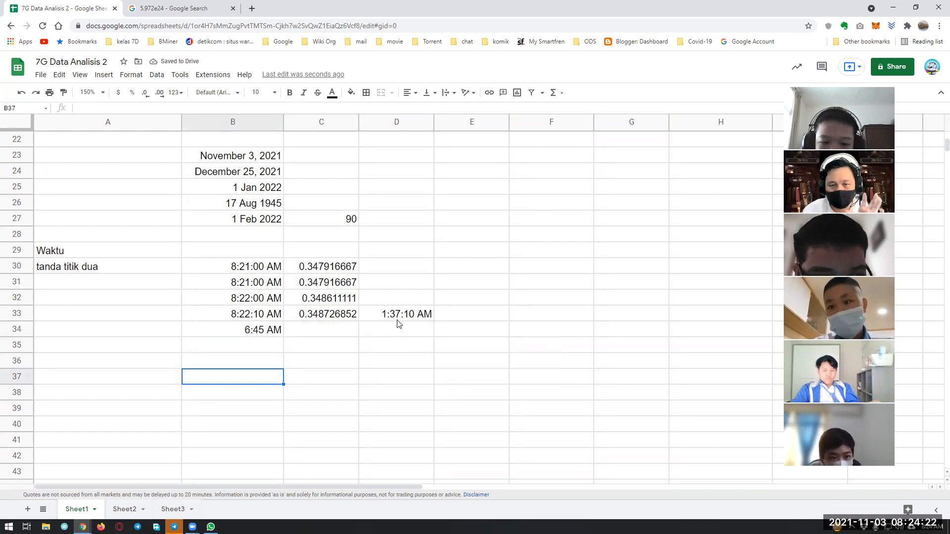
pyautogui.click(414, 322)
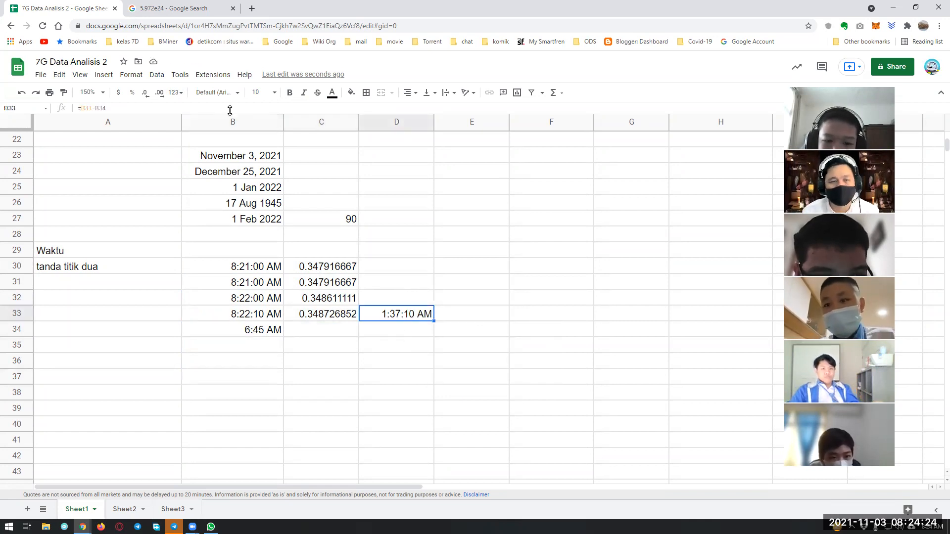
pyautogui.click(182, 93)
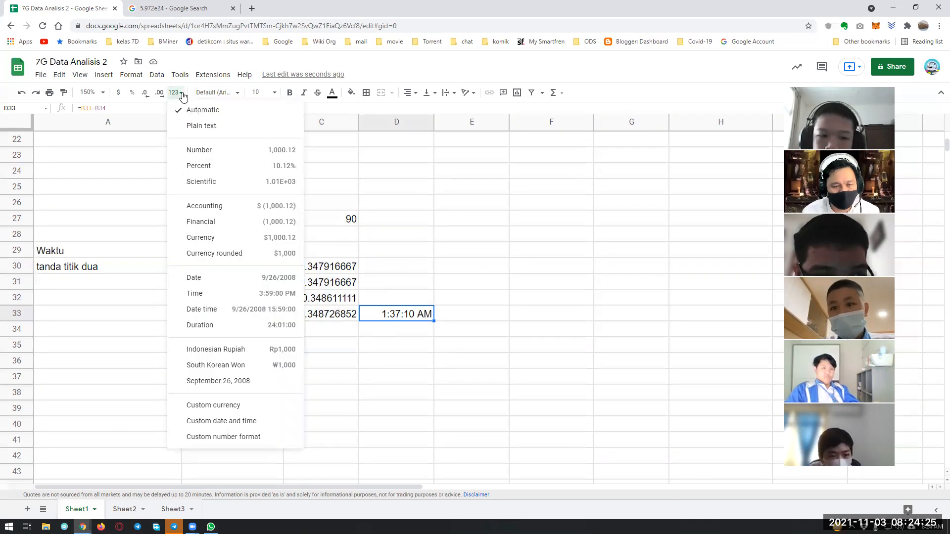
pyautogui.click(213, 327)
pyautogui.click(404, 361)
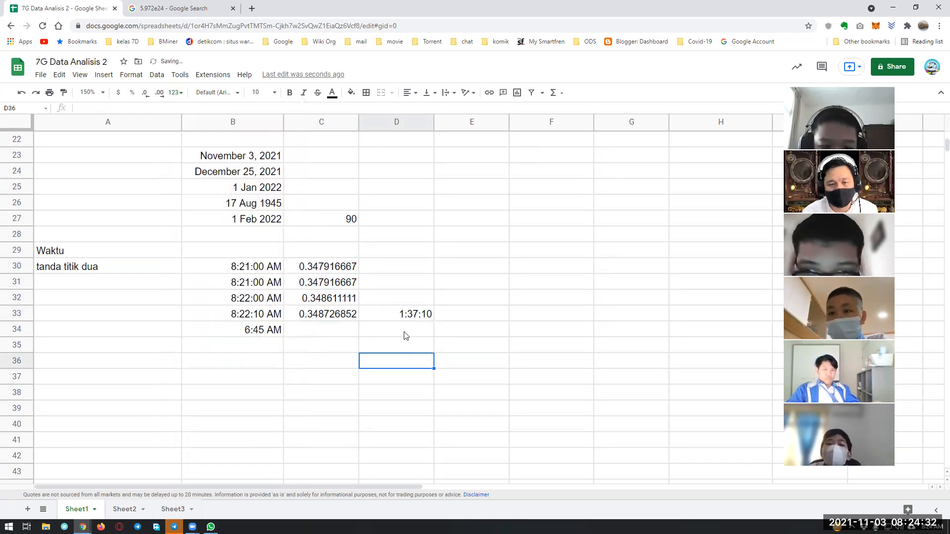
# Step: Enter 1:30 PM in cell B35 and its 24-hour form 13:30 in cell B36
pyautogui.click(404, 320)
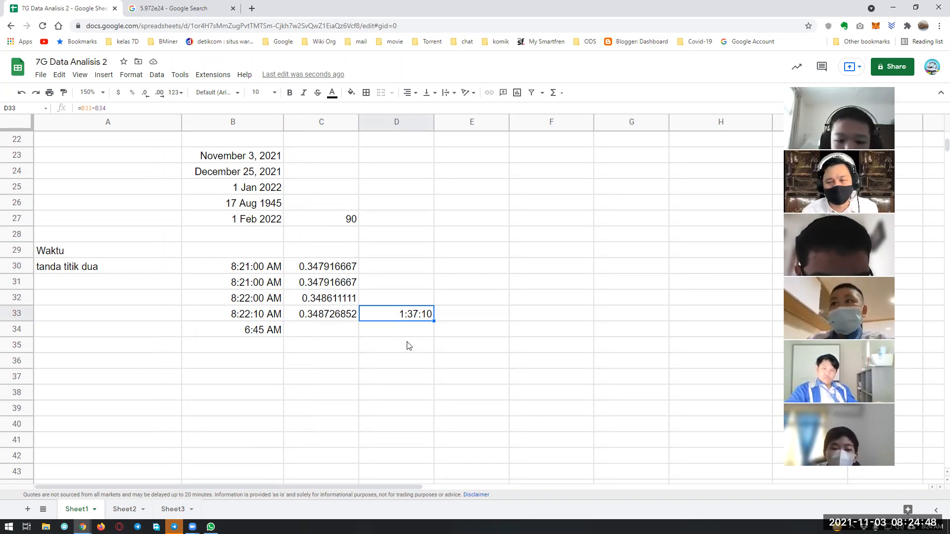
pyautogui.press('Down')
pyautogui.press('Down')
pyautogui.press('Down')
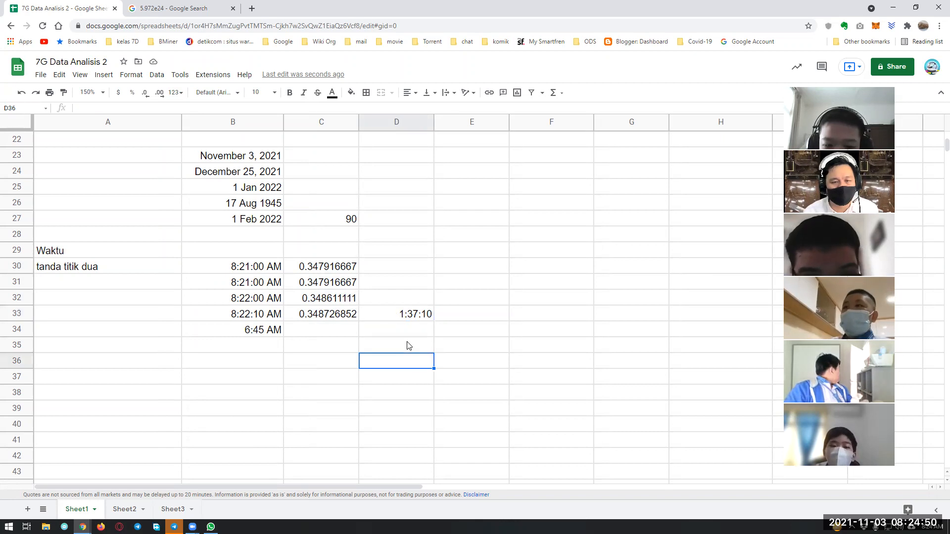
pyautogui.press('Up')
pyautogui.press('Left')
pyautogui.press('Left')
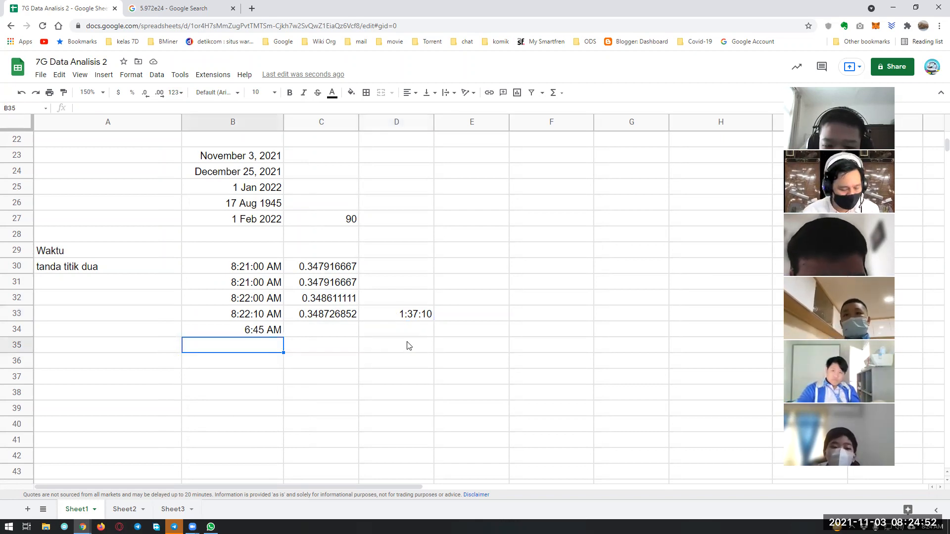
pyautogui.write('1:30 PM')
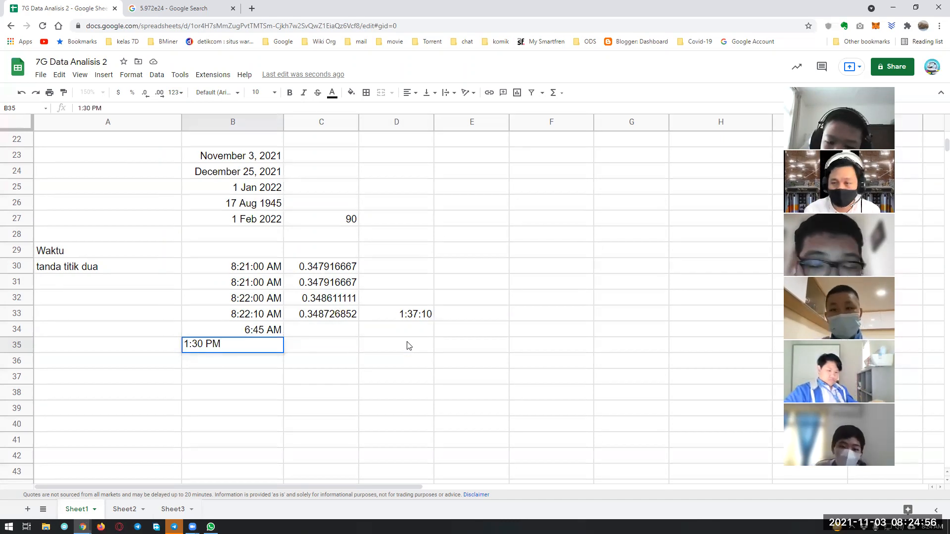
pyautogui.press('Return')
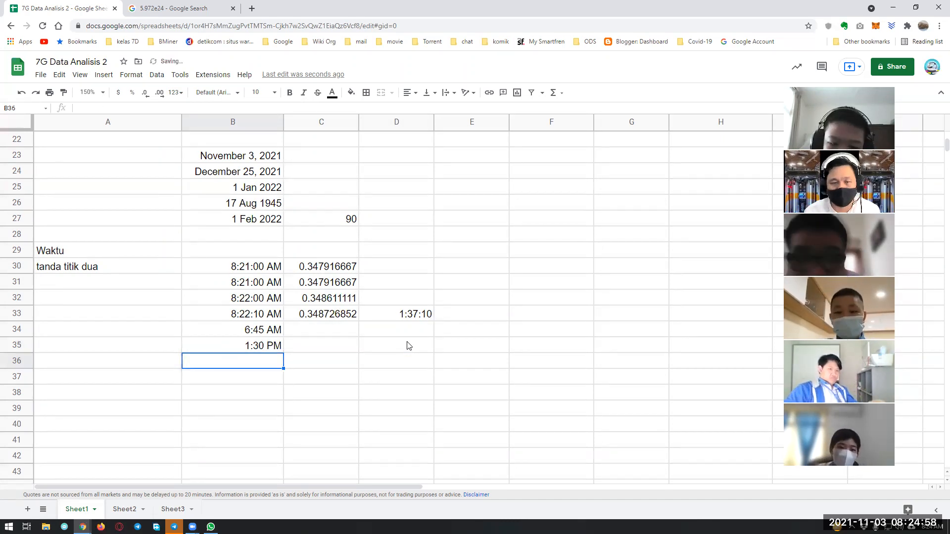
pyautogui.write('13:30')
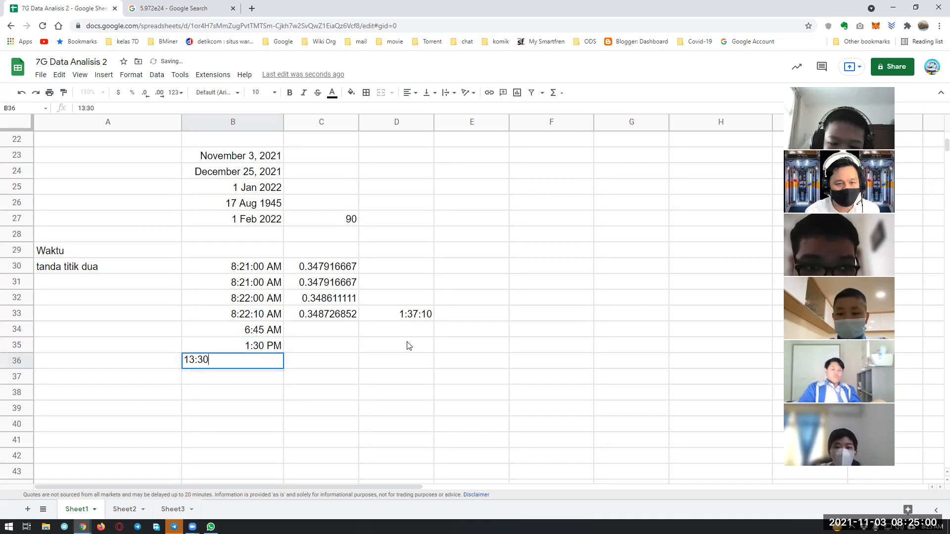
pyautogui.press('Return')
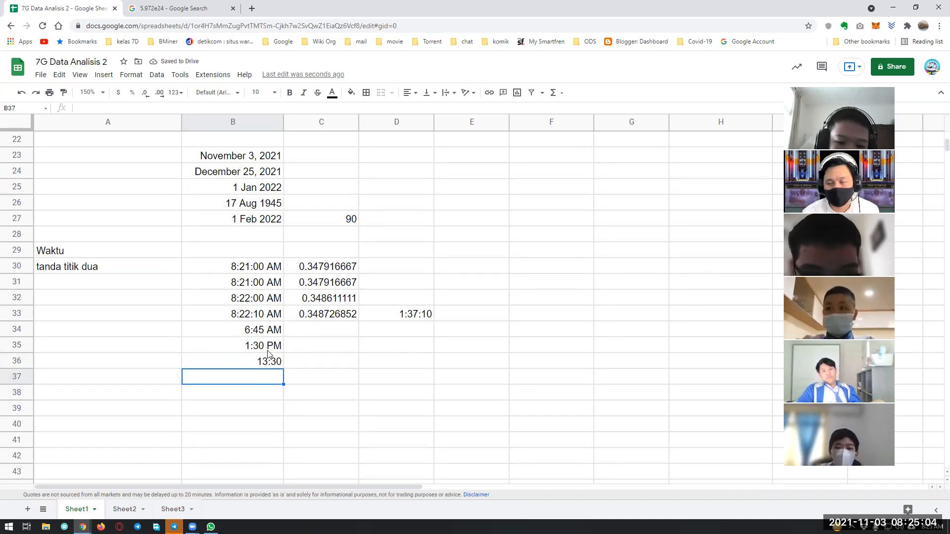
# Step: Copy the times in B35:B36 to C35:C36 and apply the Number format to the copies
pyautogui.moveTo(268, 348); pyautogui.dragTo(270, 362)
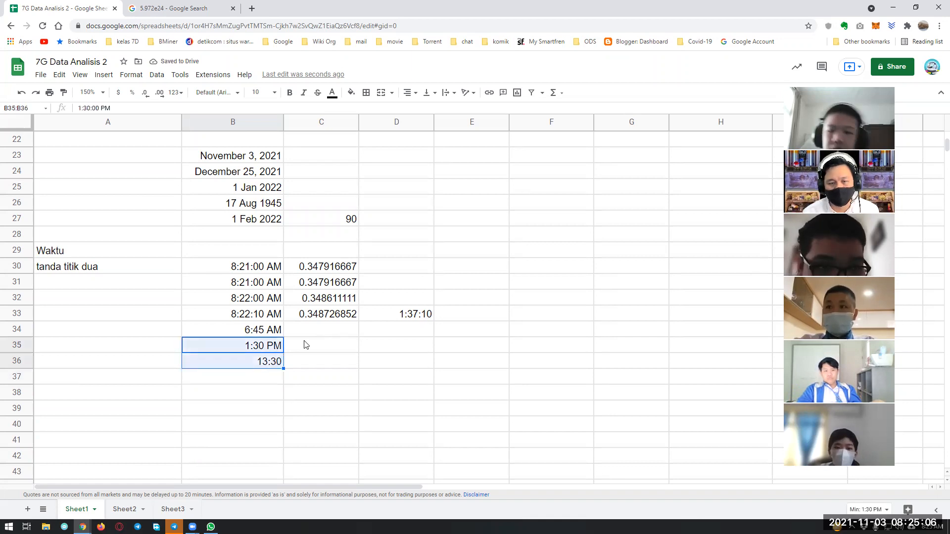
pyautogui.hotkey('ctrl', 'c')
pyautogui.click(314, 346)
pyautogui.hotkey('ctrl', 'v')
pyautogui.click(330, 346)
pyautogui.moveTo(331, 346); pyautogui.dragTo(331, 362)
pyautogui.click(175, 92)
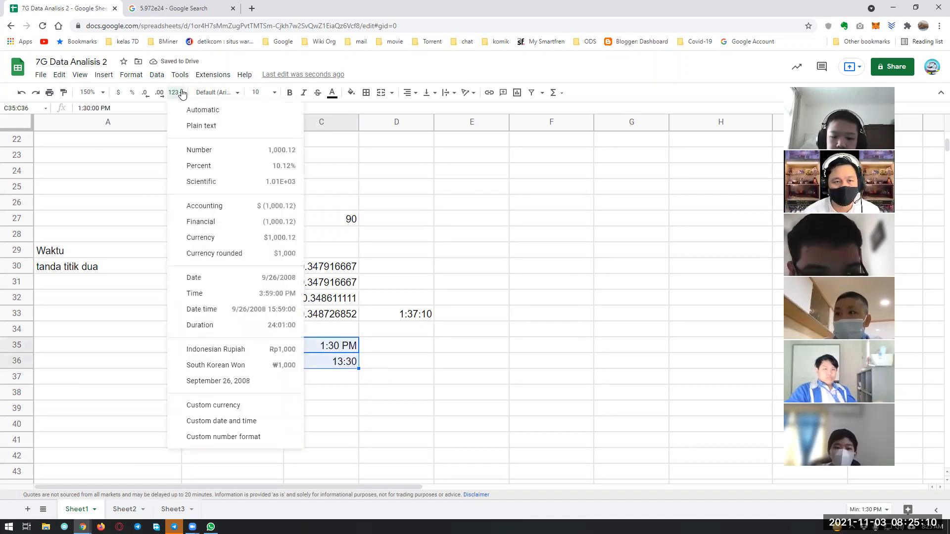
pyautogui.click(199, 150)
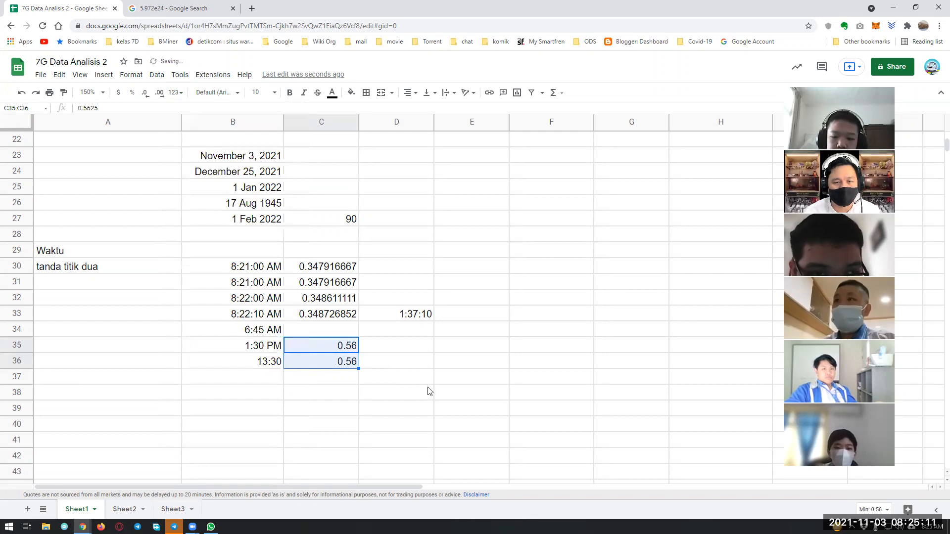
# Step: Increase the decimal places of the values in cells C35:C36 to seven
pyautogui.click(159, 93)
pyautogui.click(159, 93)
pyautogui.click(159, 93)
pyautogui.click(159, 93)
pyautogui.click(159, 93)
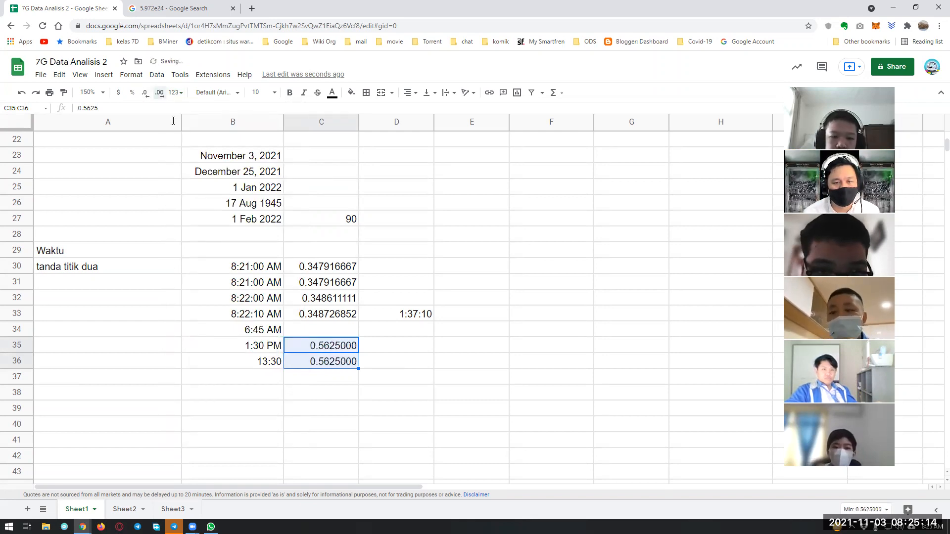
# Step: Calculate the time between 8:22:10 AM and 13:30 by entering =B36-B33 in cell D36
pyautogui.click(423, 364)
pyautogui.click(424, 347)
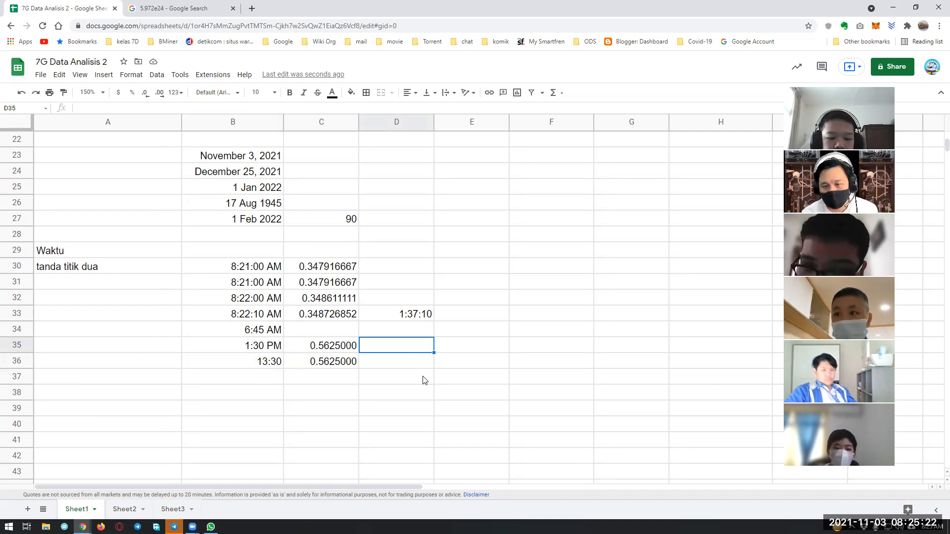
pyautogui.press('Down')
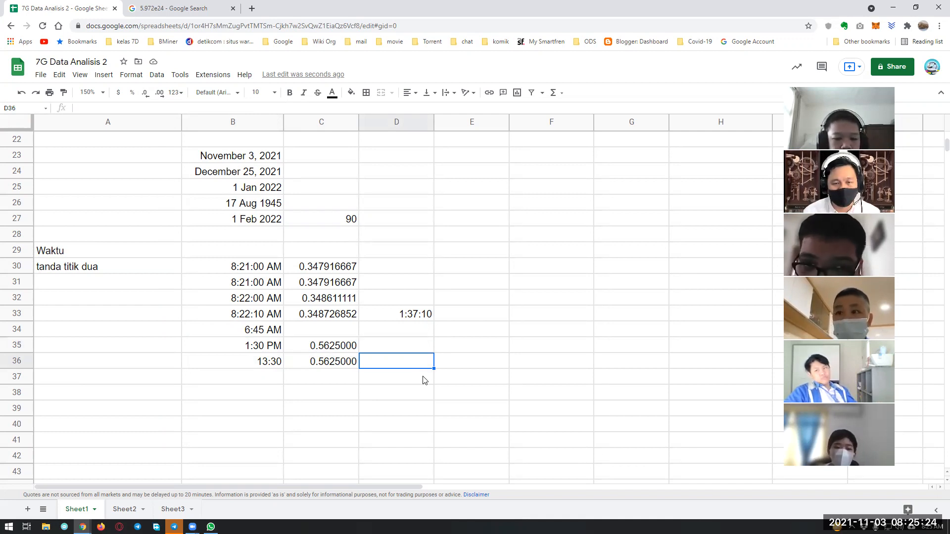
pyautogui.write('=')
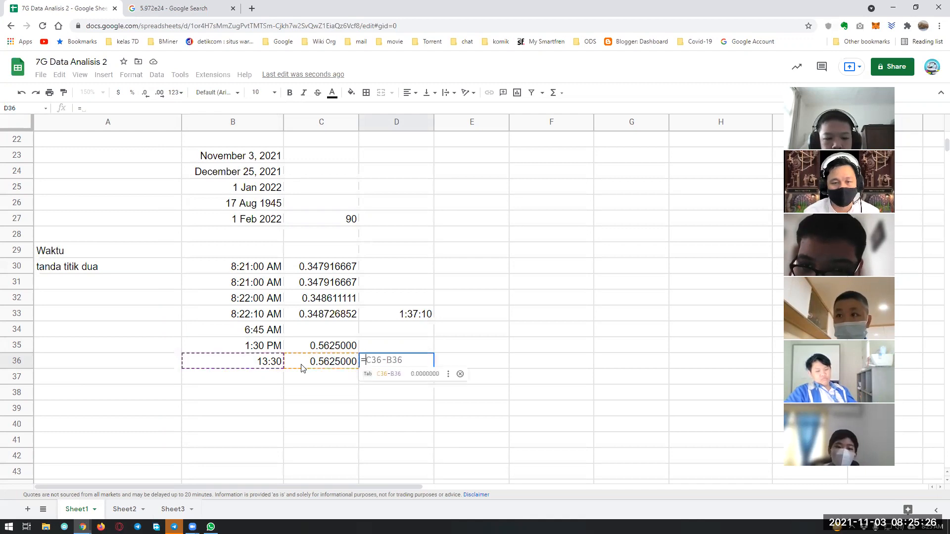
pyautogui.click(272, 366)
pyautogui.write('-')
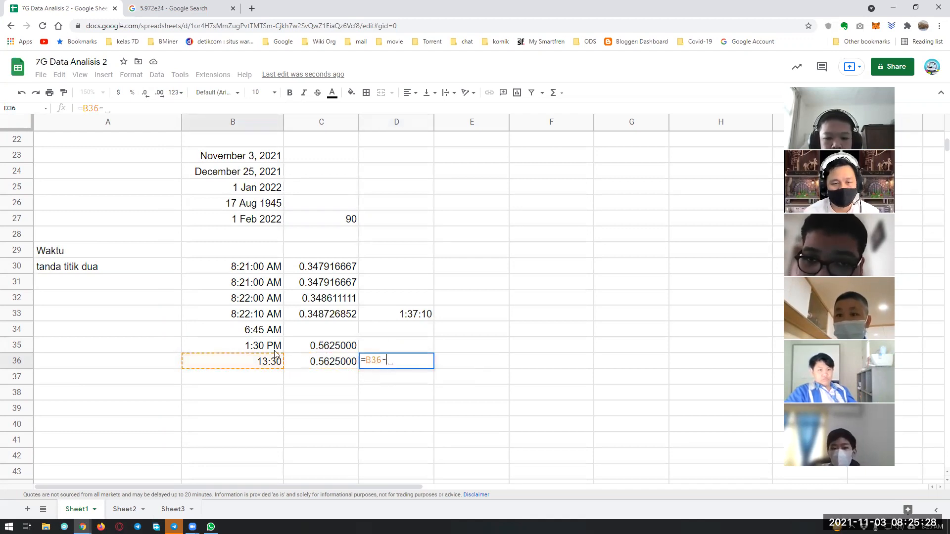
pyautogui.click(265, 317)
pyautogui.press('Return')
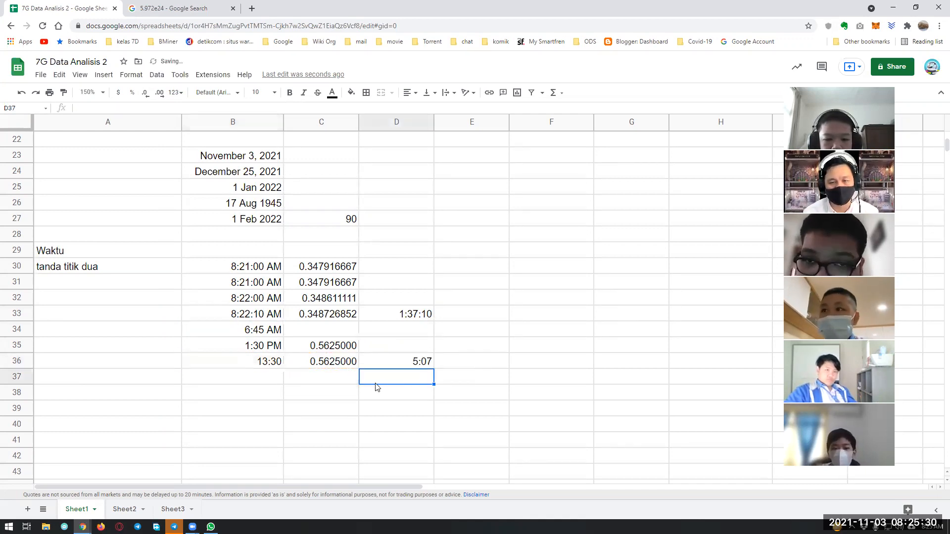
# Step: Apply the Duration format to the time difference in cell D36
pyautogui.click(412, 367)
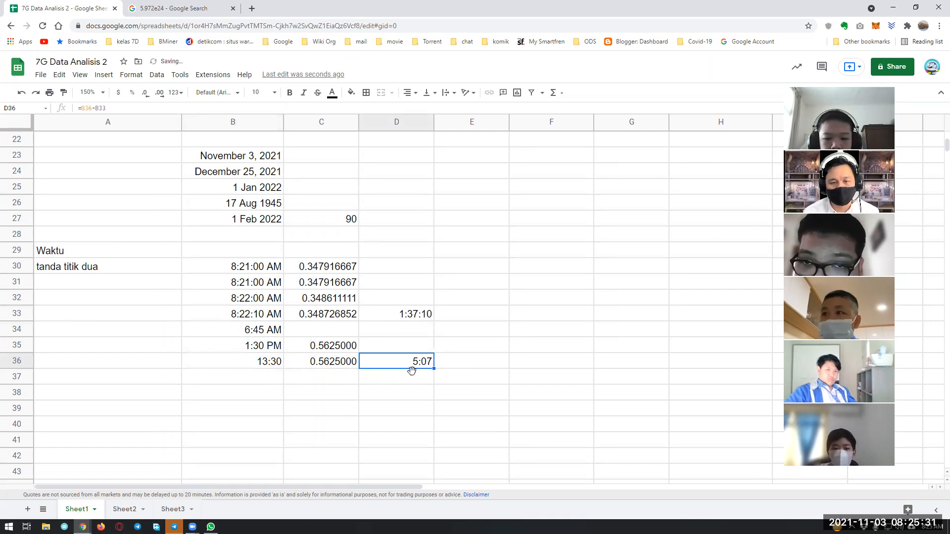
pyautogui.click(180, 94)
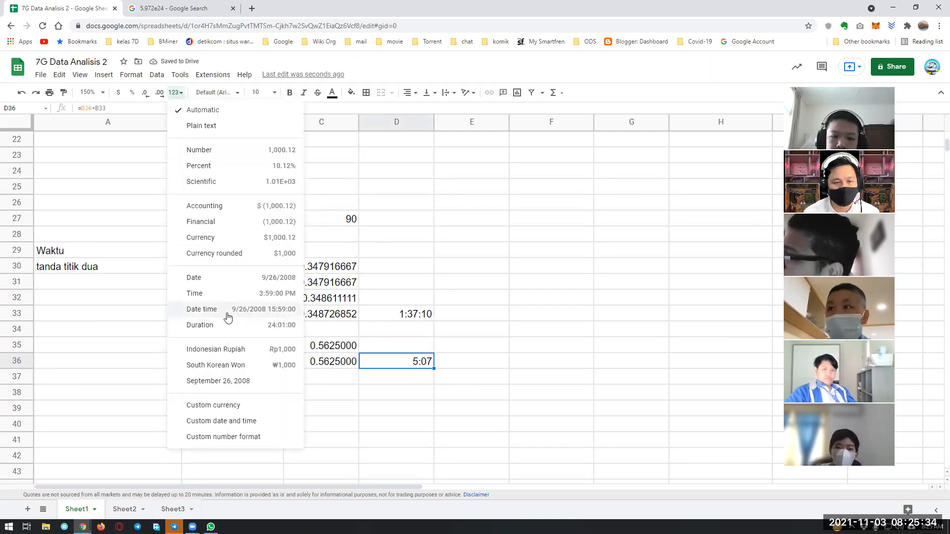
pyautogui.click(219, 325)
pyautogui.click(445, 385)
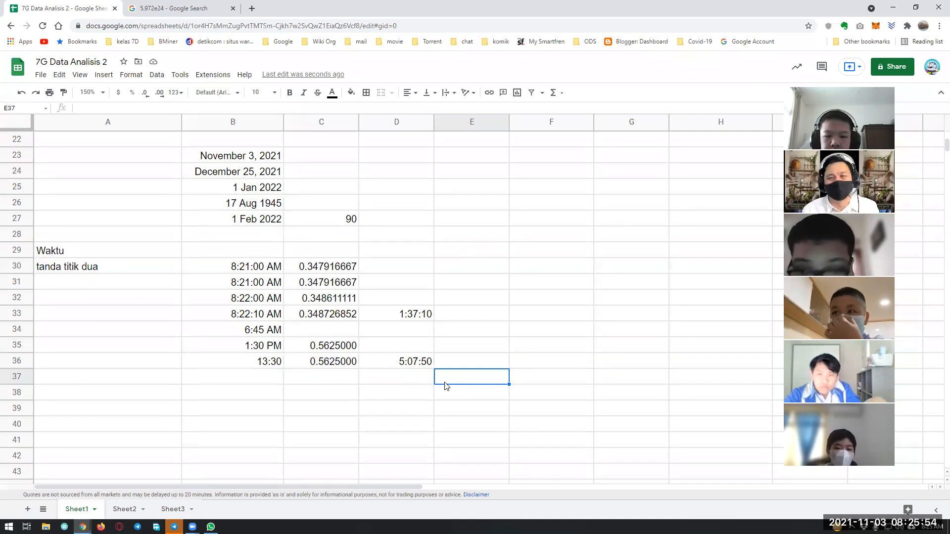
# Step: Enter the arrow marker ---> in cell A33, beside the 8:22:10 AM entry
pyautogui.press('Left')
pyautogui.press('Left')
pyautogui.press('Left')
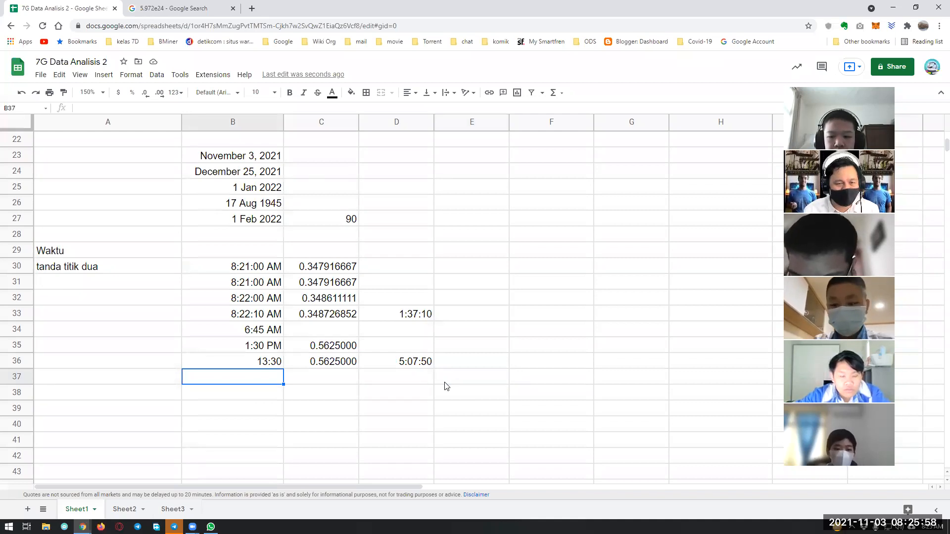
pyautogui.press('Up')
pyautogui.press('Up')
pyautogui.press('Up')
pyautogui.press('Up')
pyautogui.press('Left')
pyautogui.write('--->')
pyautogui.press('Return')
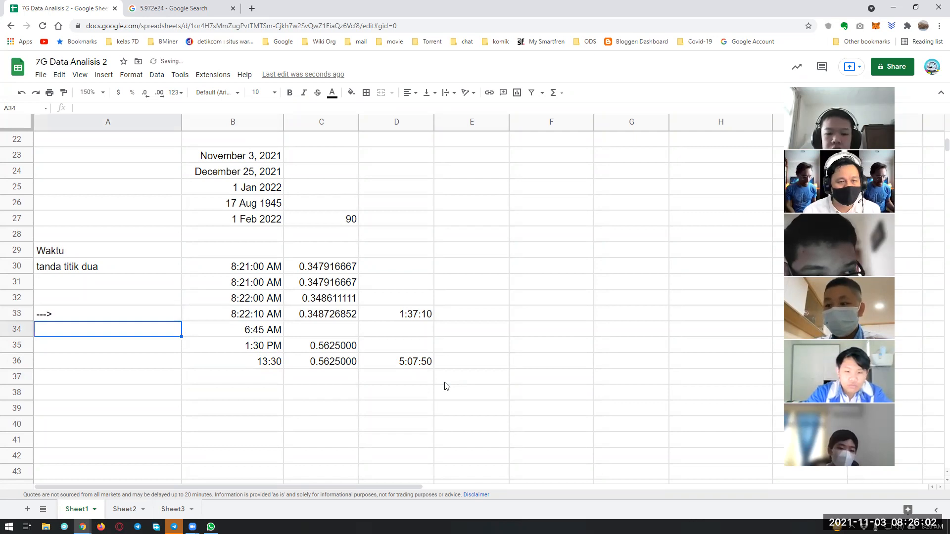
# Step: Right-align the arrow marker in cell A33
pyautogui.press('Up')
pyautogui.click(410, 92)
pyautogui.click(431, 109)
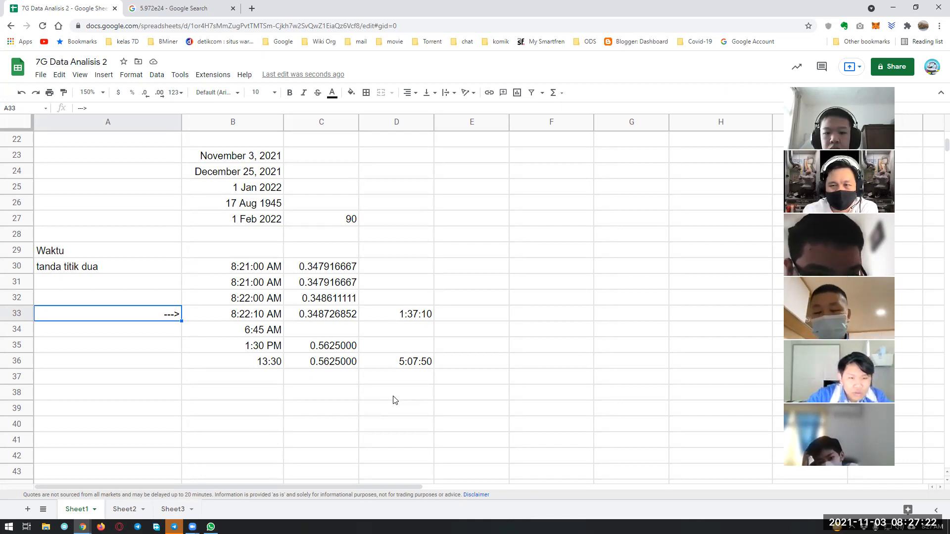
# Step: Enter the time 6:30 PM in cell B38
pyautogui.press('Down')
pyautogui.press('Down')
pyautogui.press('Down')
pyautogui.press('Down')
pyautogui.press('Right')
pyautogui.press('Down')
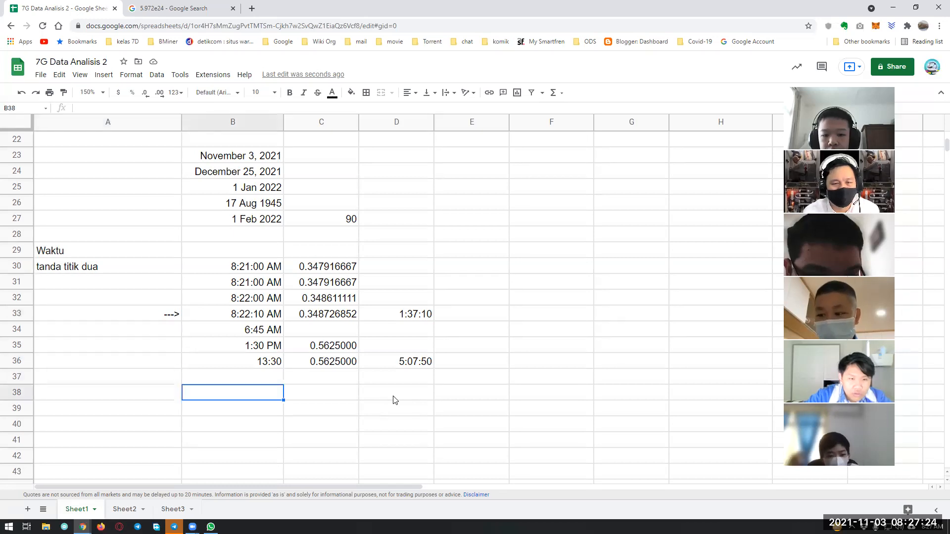
pyautogui.write('6:30 PM')
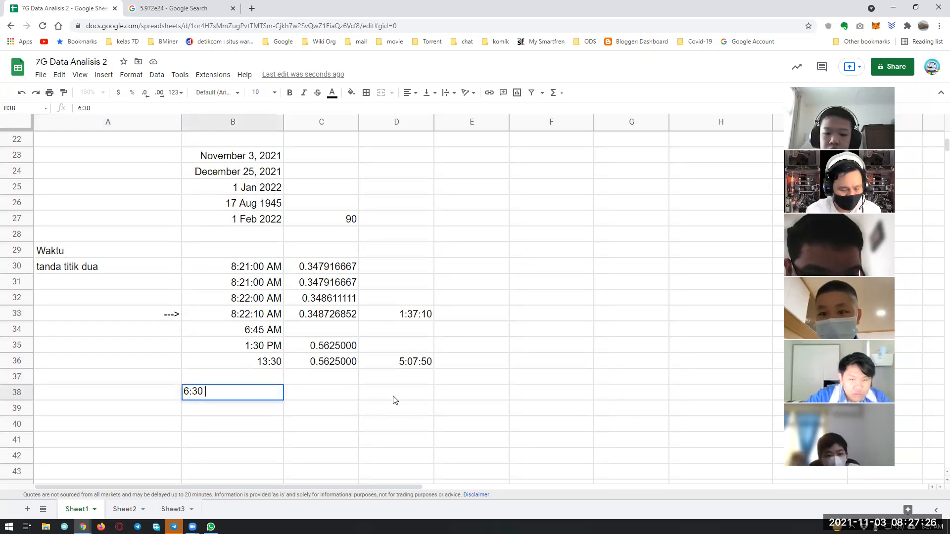
pyautogui.press('Return')
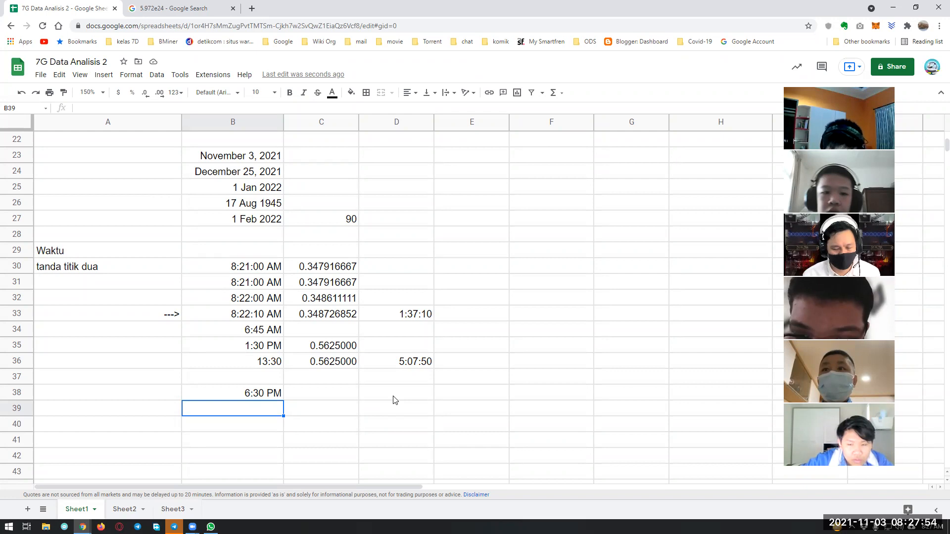
# Step: Calculate the time between 8:22:10 AM and 6:30 PM by entering =B38-B33 in cell D38
pyautogui.click(394, 398)
pyautogui.write('=')
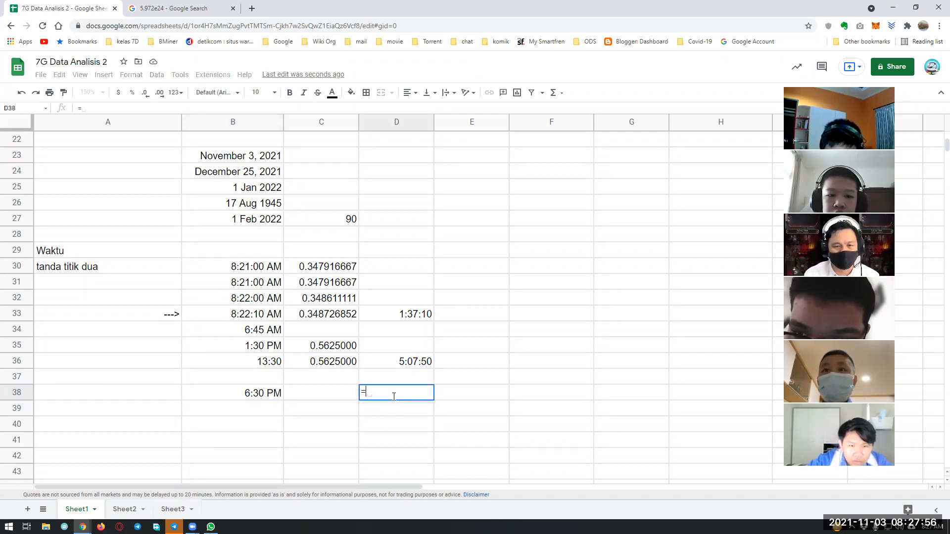
pyautogui.click(252, 396)
pyautogui.write('-')
pyautogui.click(262, 315)
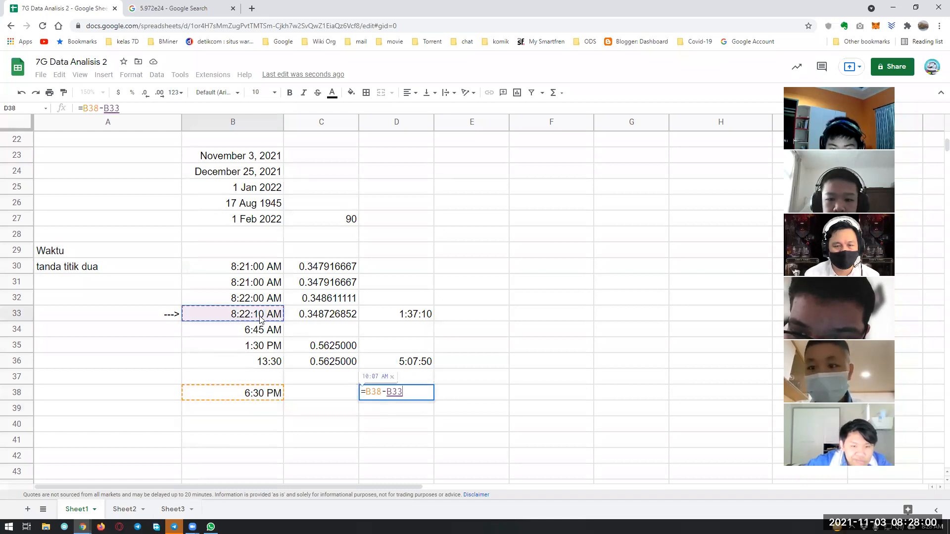
pyautogui.press('Return')
# Step: Apply the Duration format to the time difference in cell D38
pyautogui.click(409, 396)
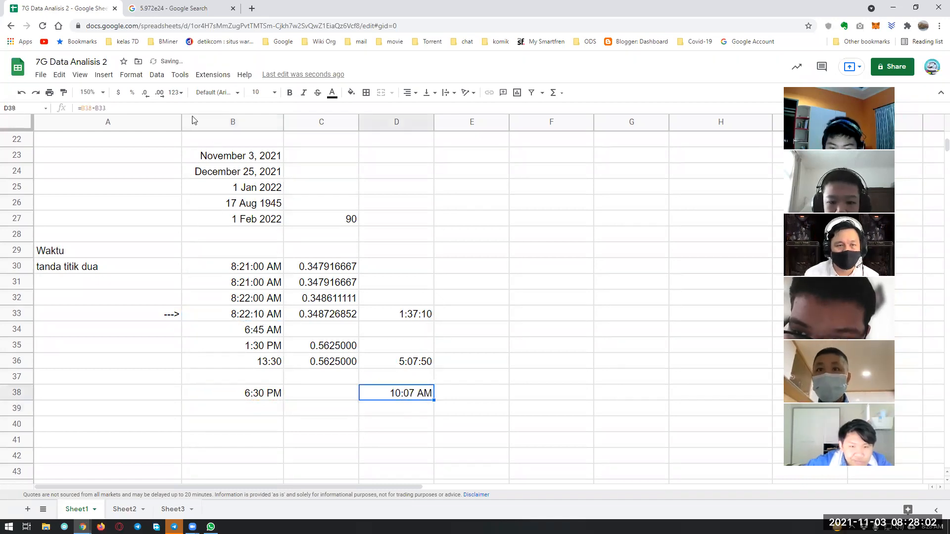
pyautogui.click(176, 92)
pyautogui.click(199, 325)
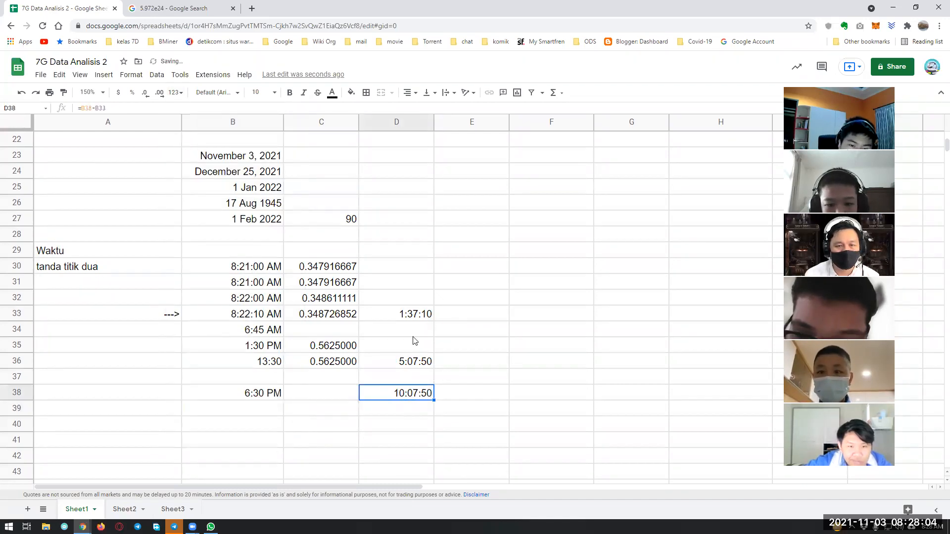
pyautogui.click(176, 92)
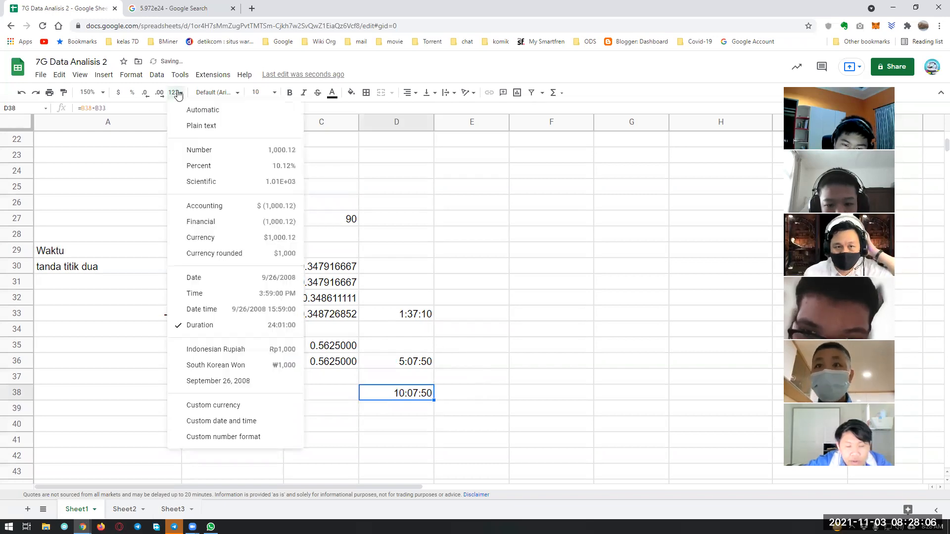
pyautogui.click(488, 382)
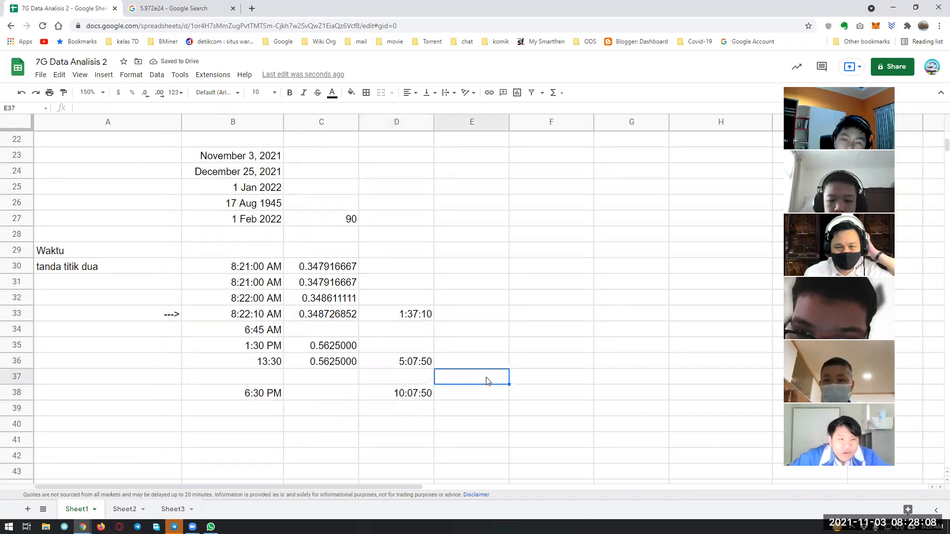
pyautogui.click(431, 393)
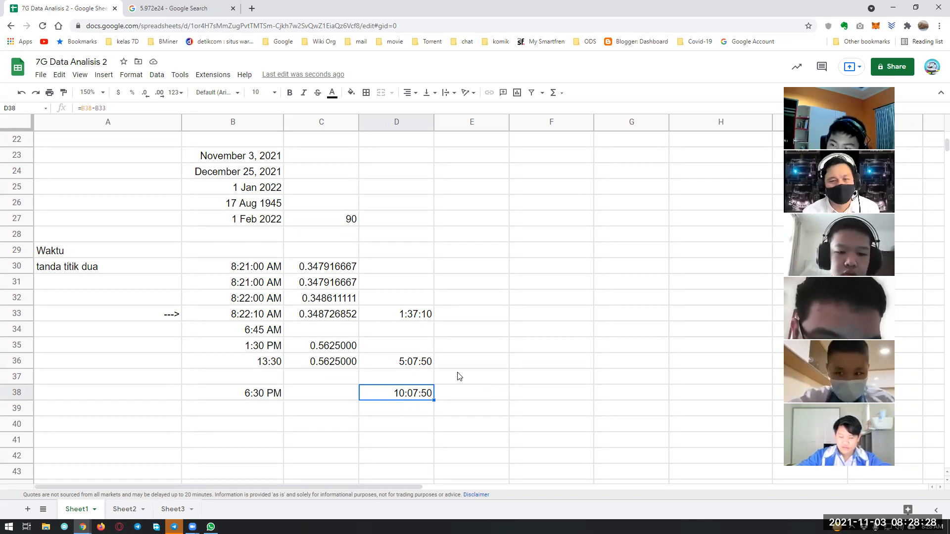
pyautogui.click(459, 377)
pyautogui.click(468, 330)
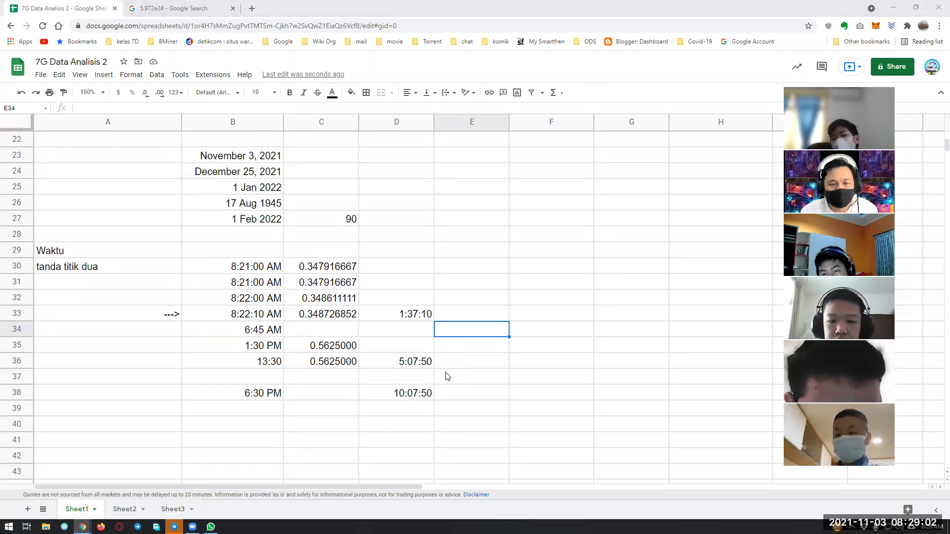
# Step: Review the date entries in B23:B27 alongside the time entries in B30:B38
pyautogui.click(310, 418)
pyautogui.press('Up')
pyautogui.press('Up')
pyautogui.press('Up')
pyautogui.moveTo(249, 265); pyautogui.dragTo(259, 401)
pyautogui.click(229, 154)
pyautogui.moveTo(235, 203); pyautogui.dragTo(235, 219)
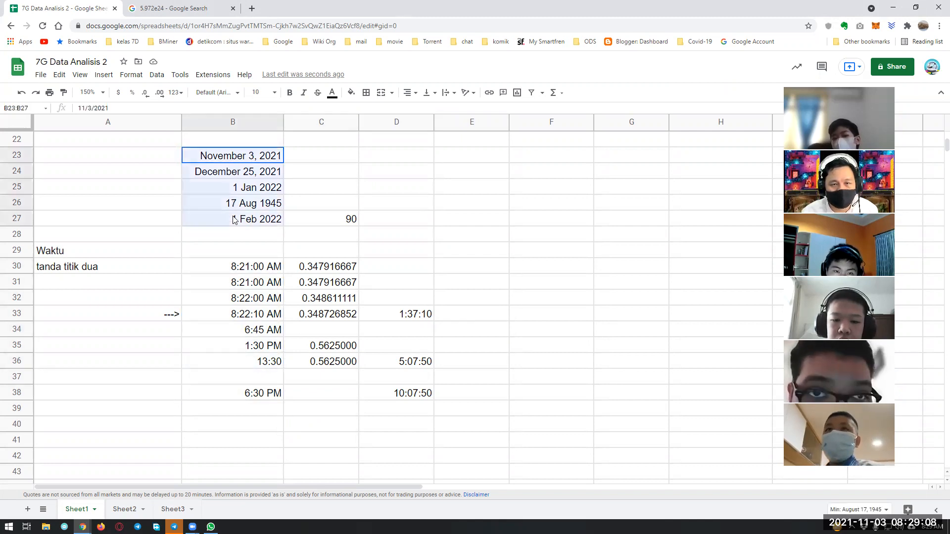
pyautogui.click(233, 281)
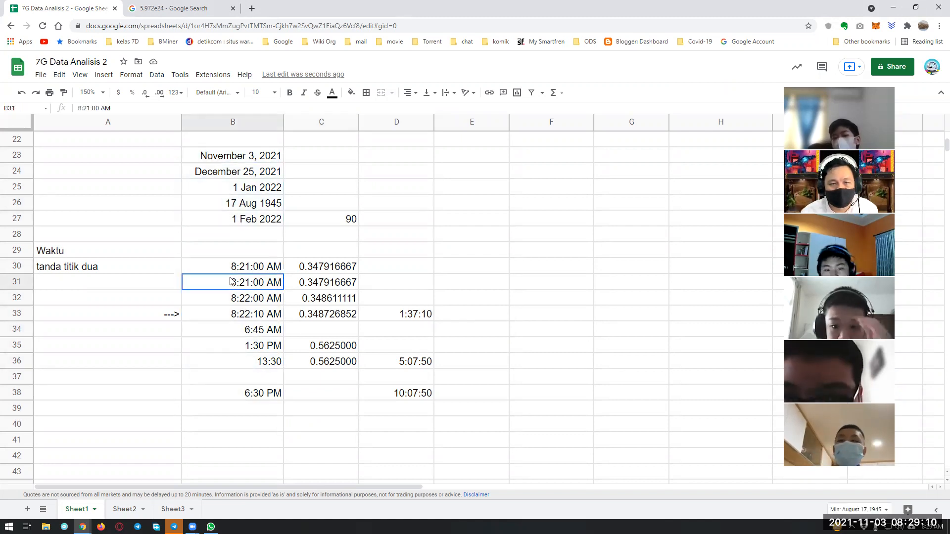
pyautogui.click(232, 376)
pyautogui.click(261, 176)
pyautogui.click(246, 335)
pyautogui.click(252, 206)
pyautogui.click(250, 329)
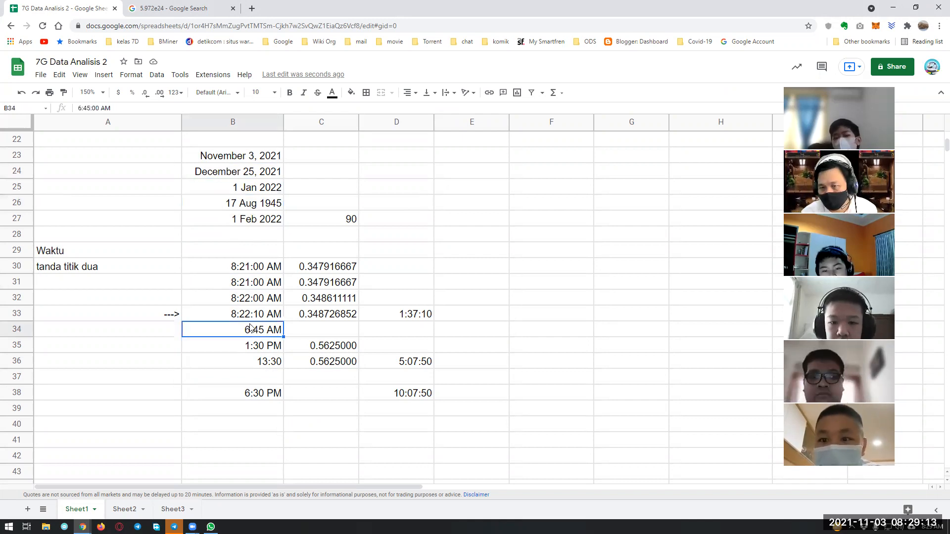
# Step: Enter the combined date and time 3 nov 2021 8:30am in cell B40
pyautogui.click(216, 429)
pyautogui.write('3')
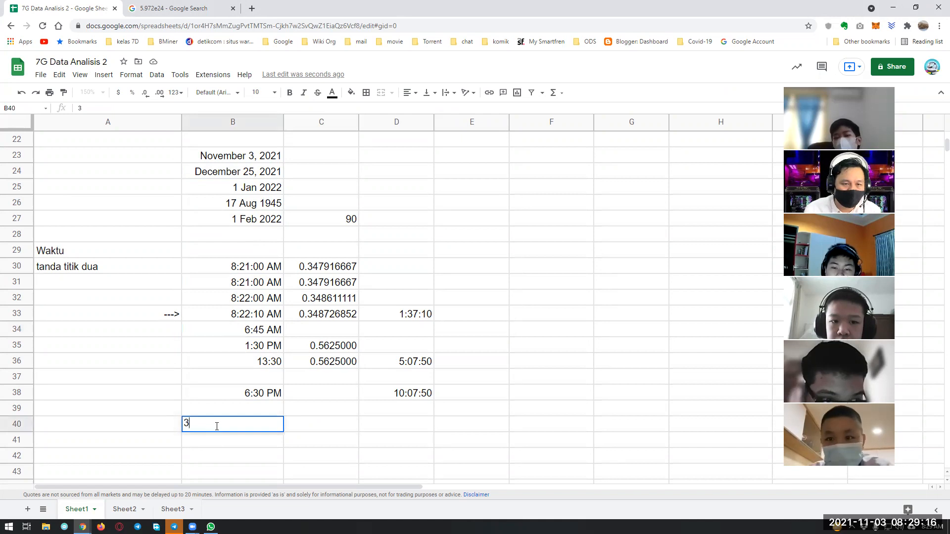
pyautogui.write(' nov 20')
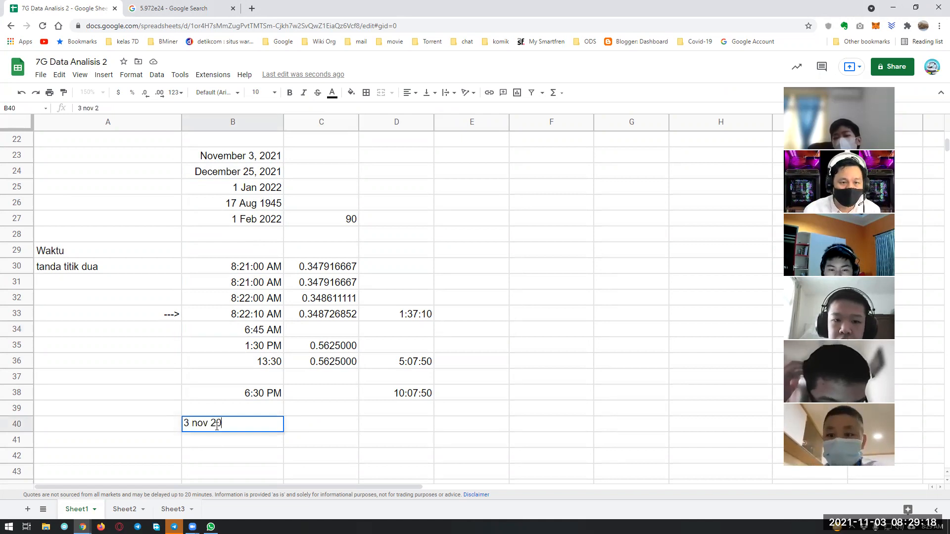
pyautogui.write('21 8')
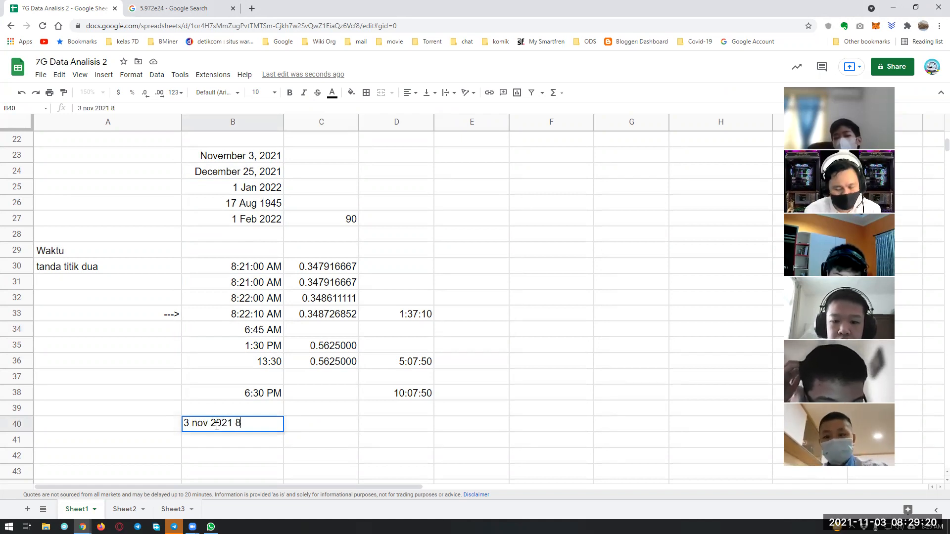
pyautogui.write(':30am')
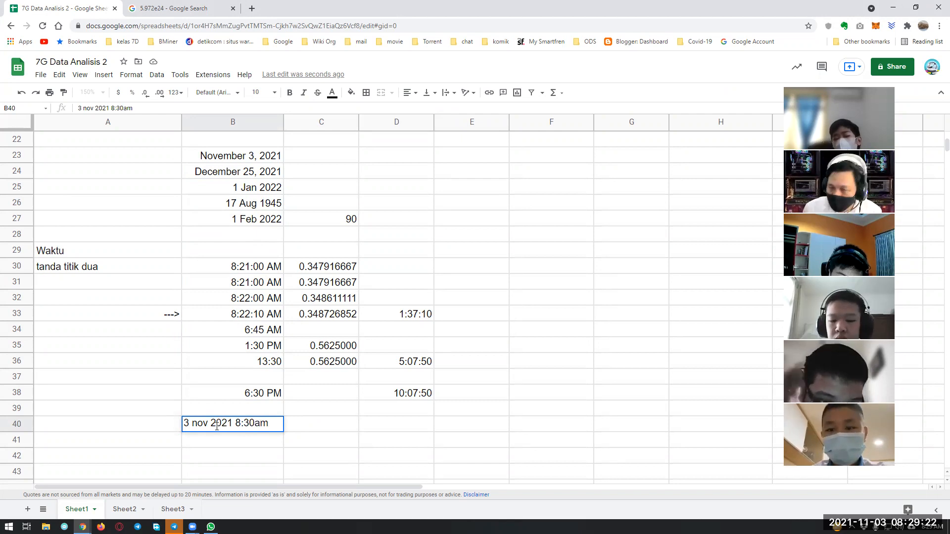
pyautogui.press('Return')
# Step: Copy the date and time from B40 into C40 and apply the Number format to the copy
pyautogui.click(216, 428)
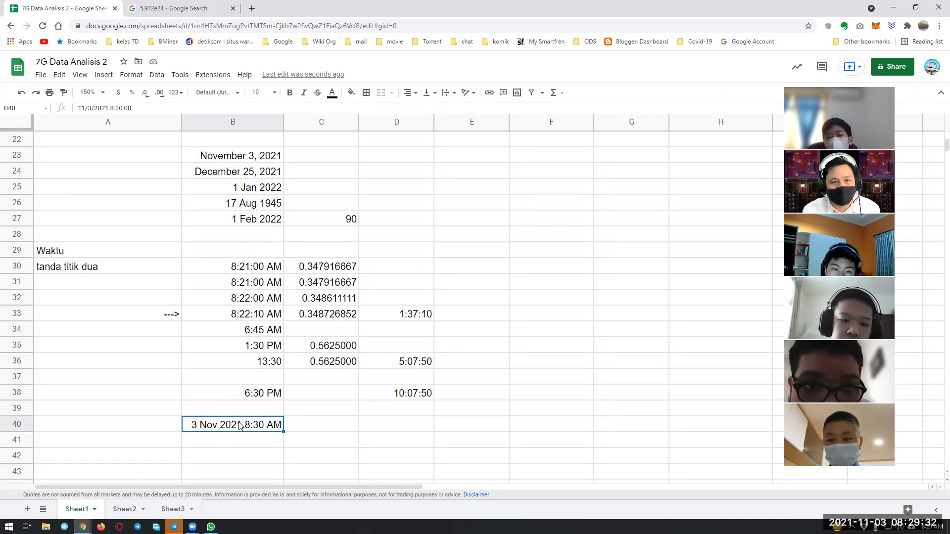
pyautogui.hotkey('ctrl', 'c')
pyautogui.click(328, 429)
pyautogui.hotkey('ctrl', 'v')
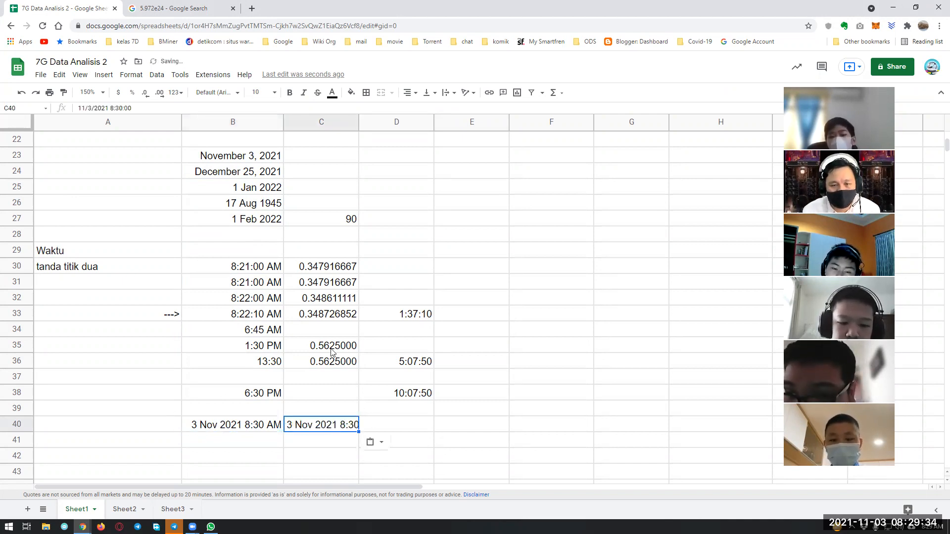
pyautogui.click(176, 93)
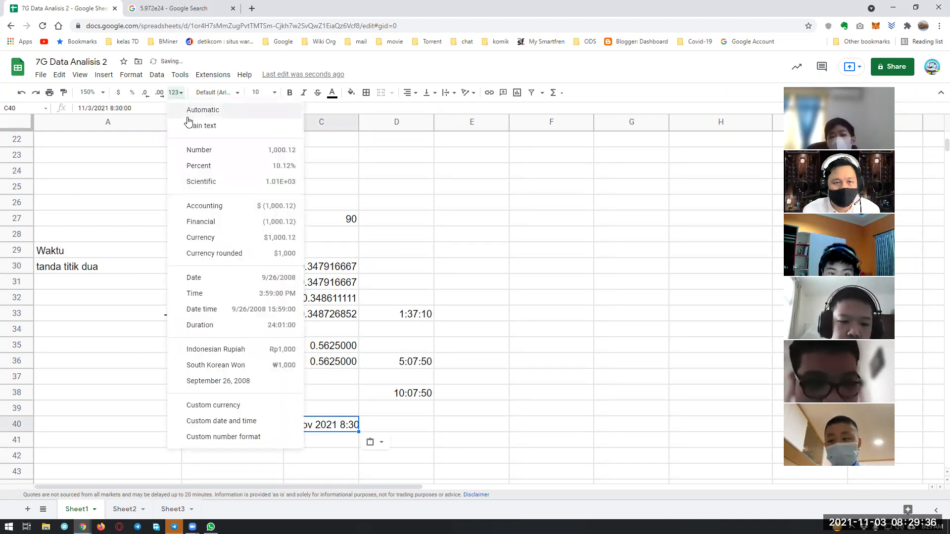
pyautogui.click(198, 149)
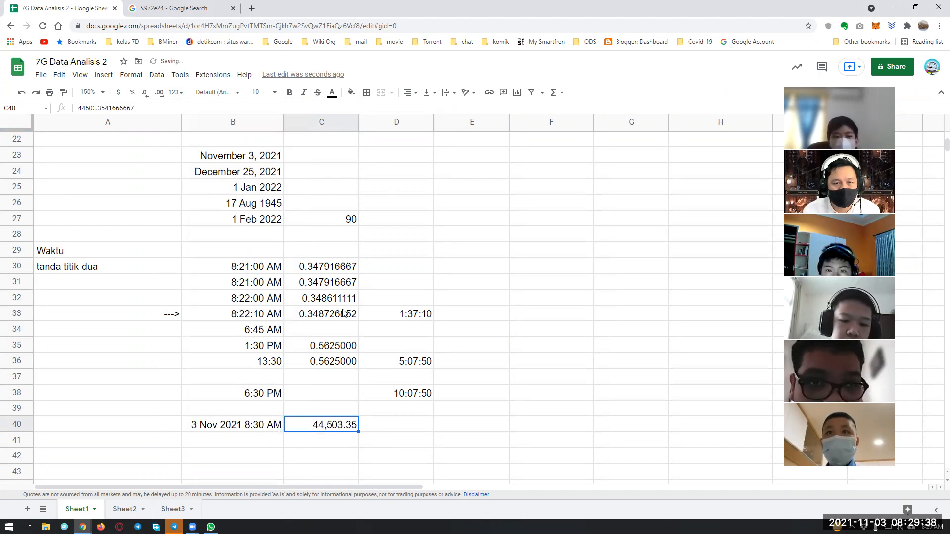
# Step: Extend the number in C40 to eight decimal places and widen column C to fit it
pyautogui.click(159, 93)
pyautogui.click(159, 94)
pyautogui.click(159, 94)
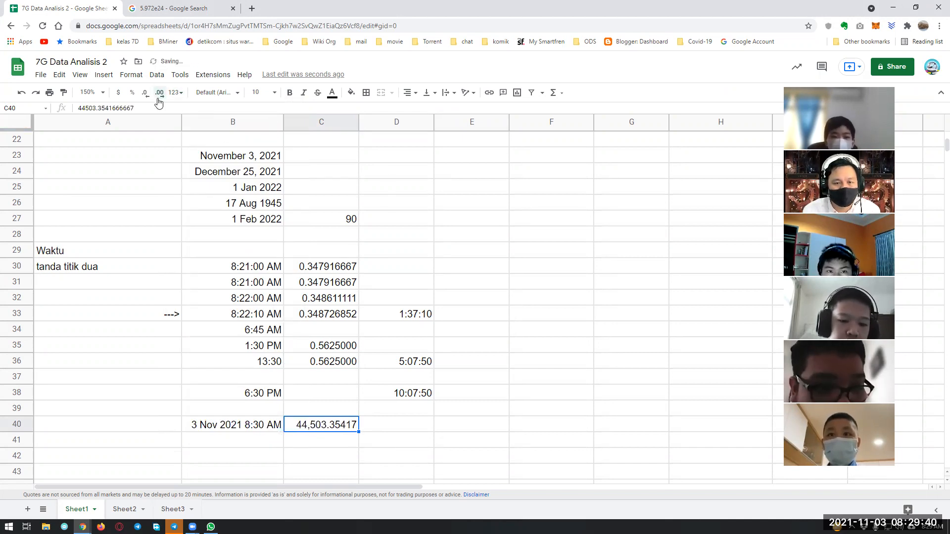
pyautogui.click(159, 94)
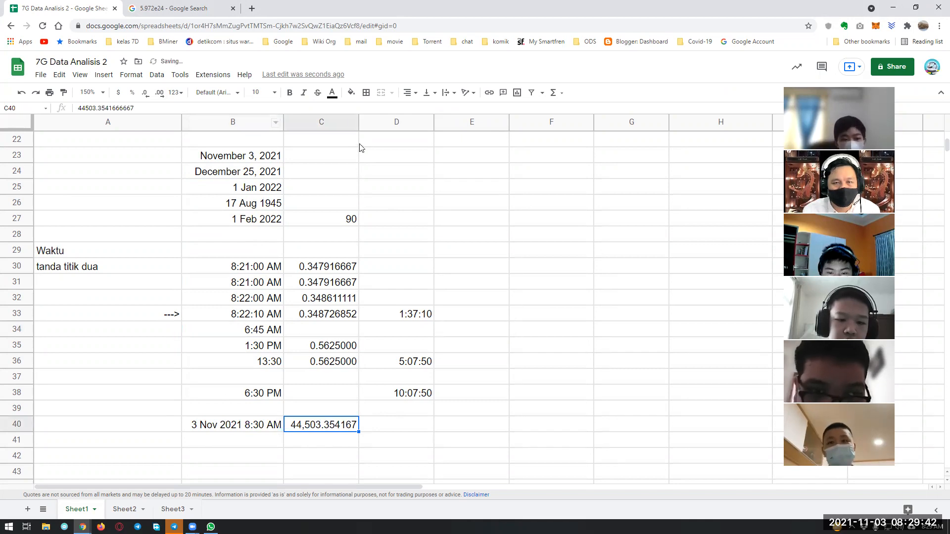
pyautogui.moveTo(359, 124); pyautogui.dragTo(391, 125)
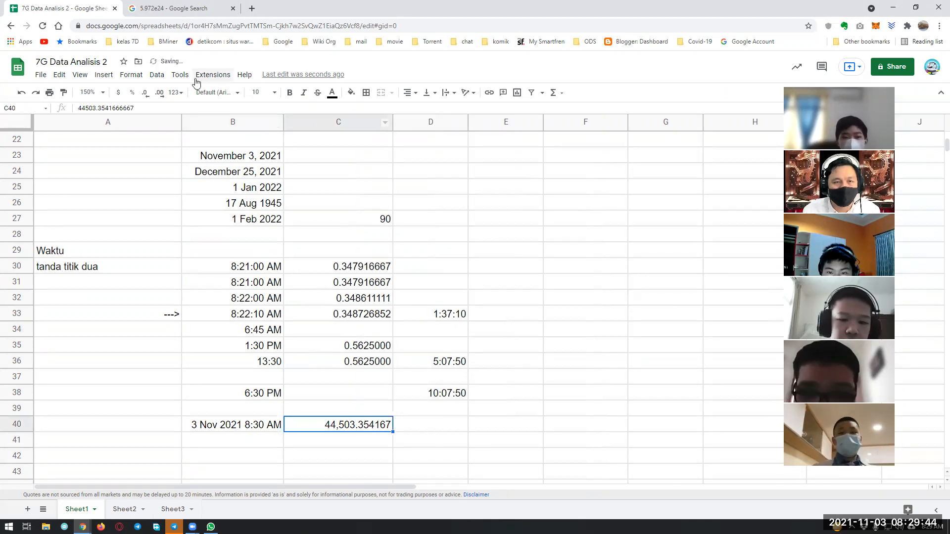
pyautogui.click(159, 93)
pyautogui.click(159, 93)
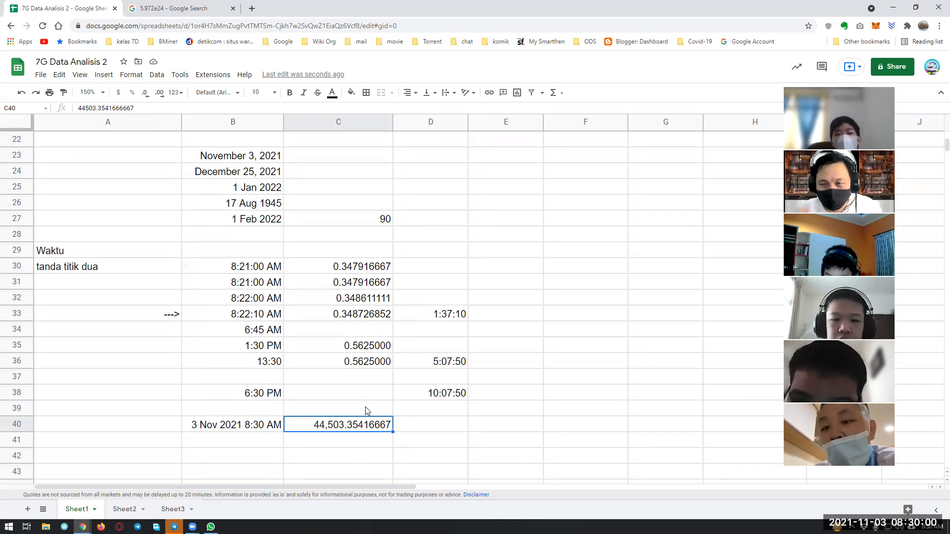
# Step: Compare the date and time in B40 with its whole-number and decimal parts in C40
pyautogui.click(238, 425)
pyautogui.click(256, 453)
pyautogui.click(251, 428)
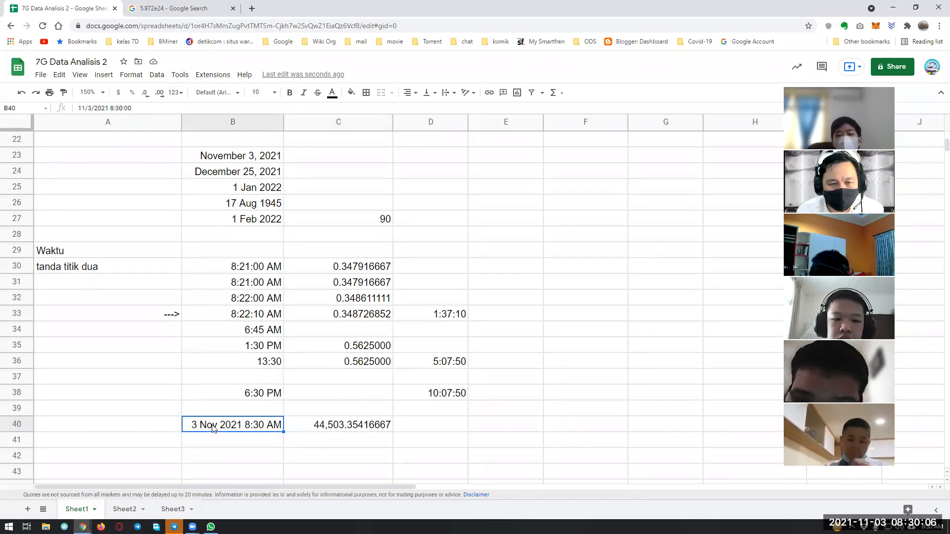
pyautogui.click(358, 429)
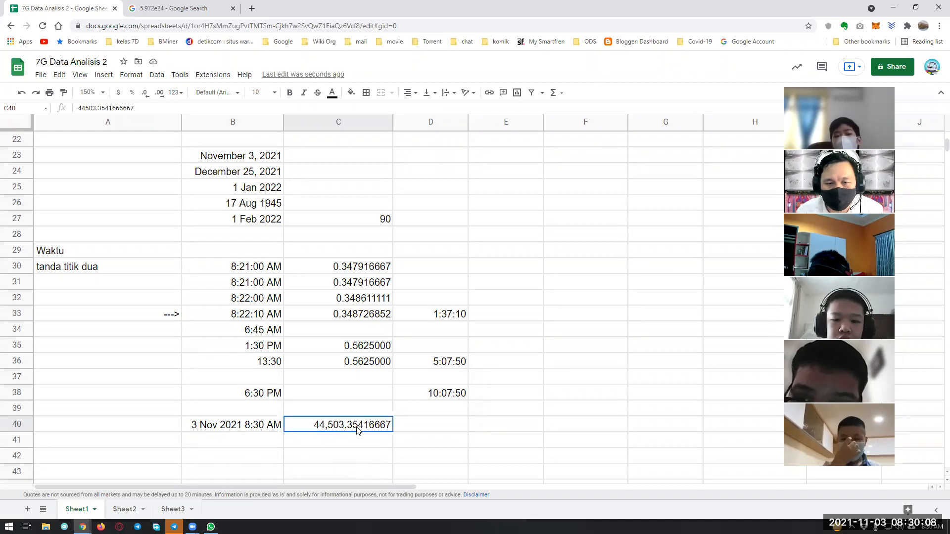
pyautogui.click(251, 428)
pyautogui.click(340, 429)
pyautogui.click(251, 434)
pyautogui.click(354, 433)
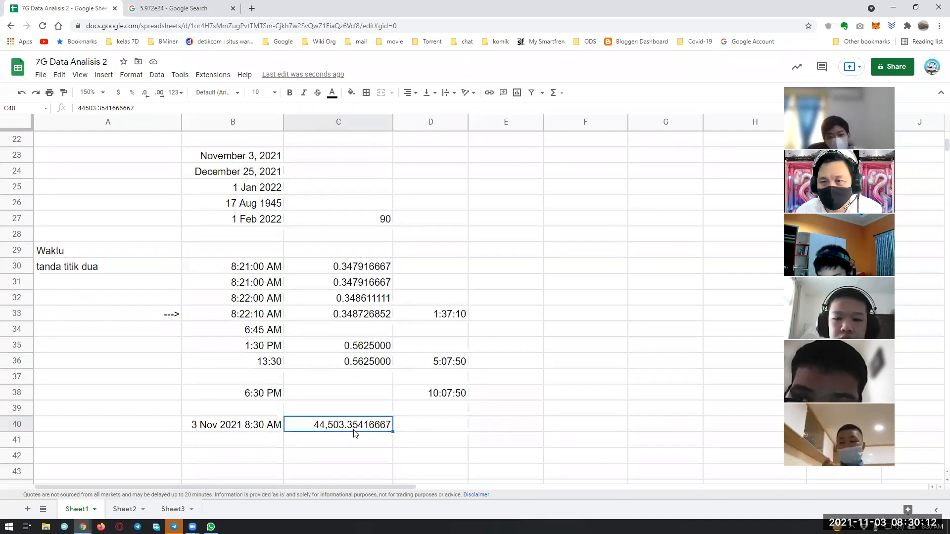
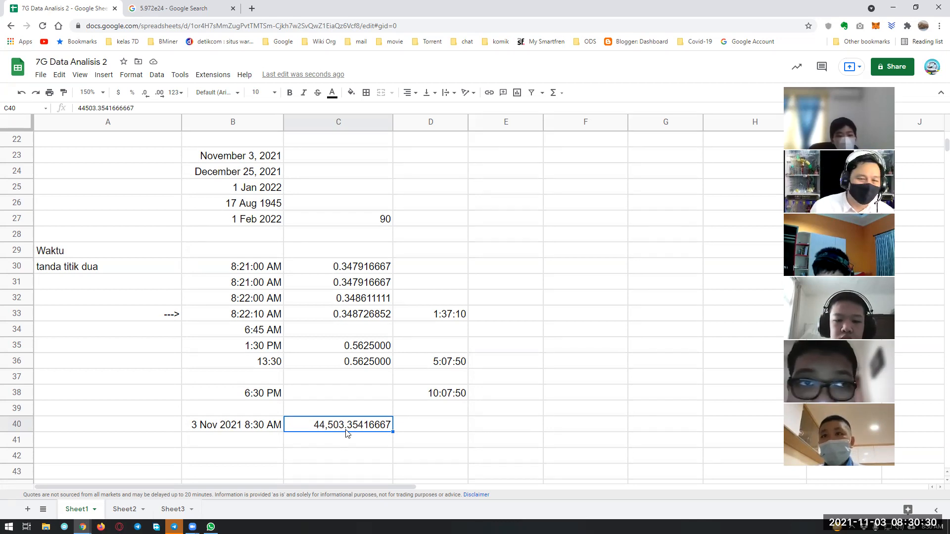
pyautogui.click(280, 452)
pyautogui.click(267, 425)
pyautogui.click(319, 429)
pyautogui.click(253, 425)
pyautogui.click(322, 428)
pyautogui.click(255, 446)
pyautogui.click(359, 429)
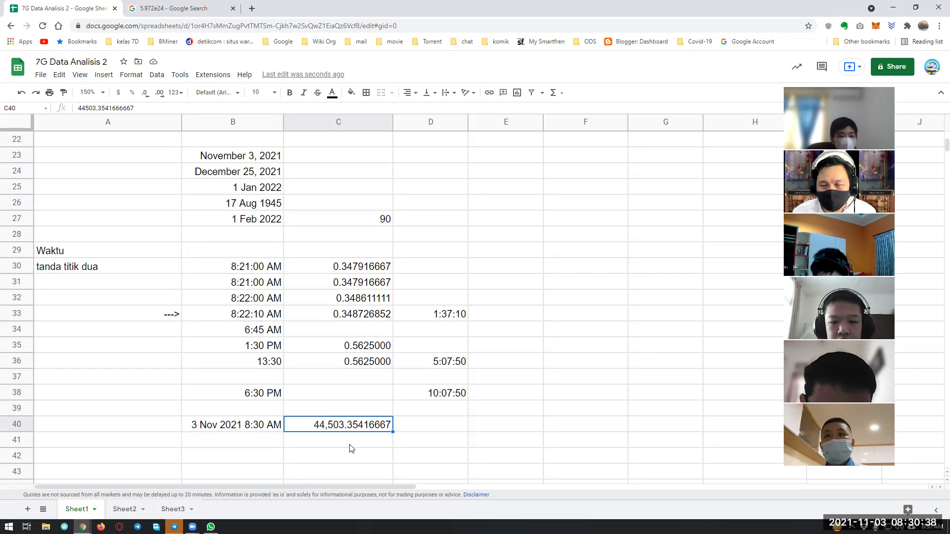
pyautogui.click(351, 446)
pyautogui.click(352, 428)
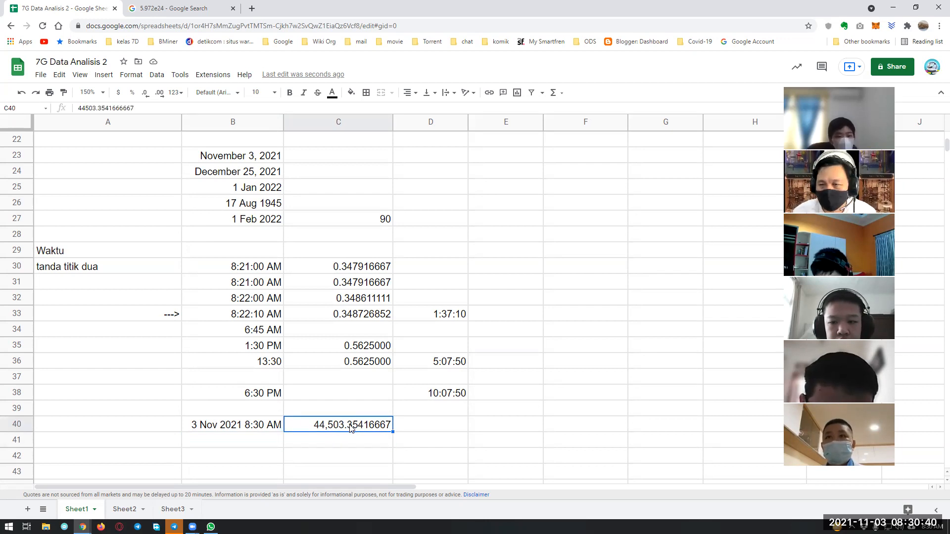
pyautogui.click(352, 447)
pyautogui.click(357, 424)
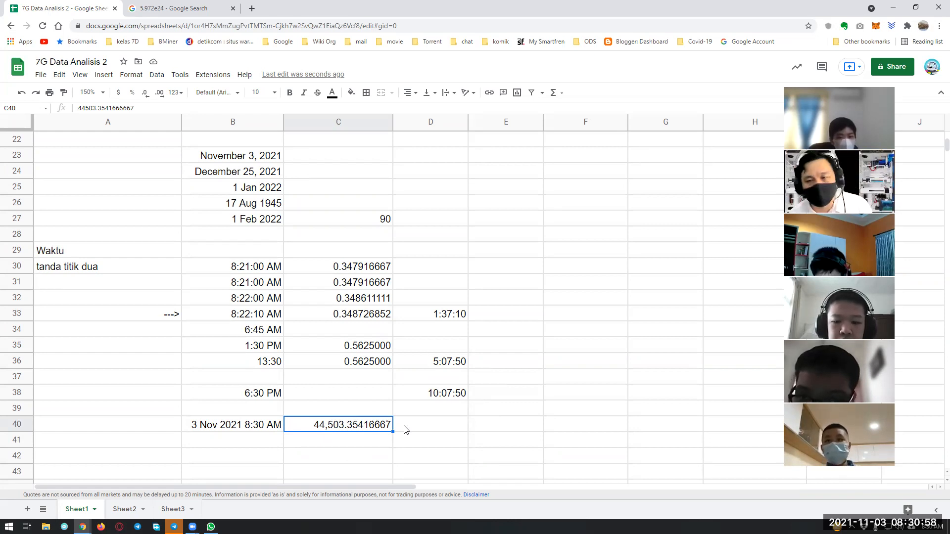
pyautogui.click(438, 423)
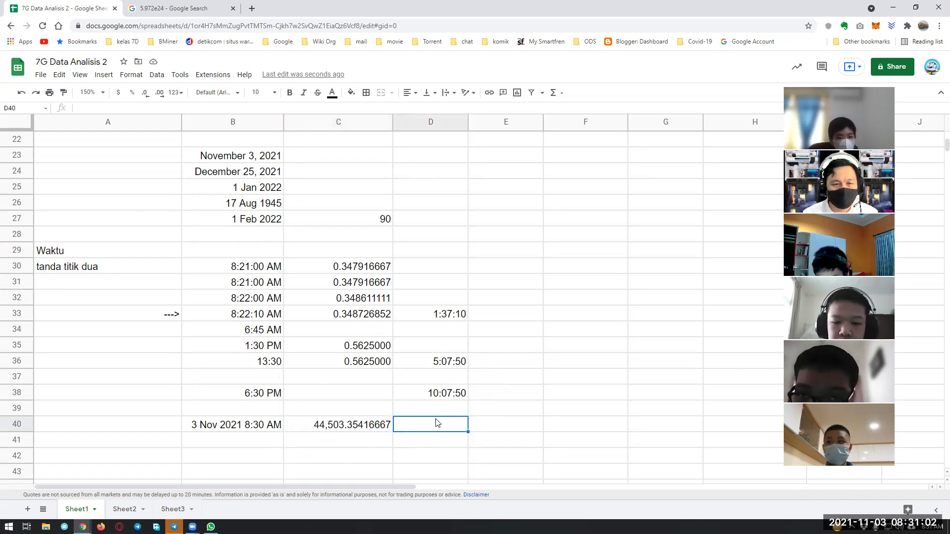
pyautogui.press('Left')
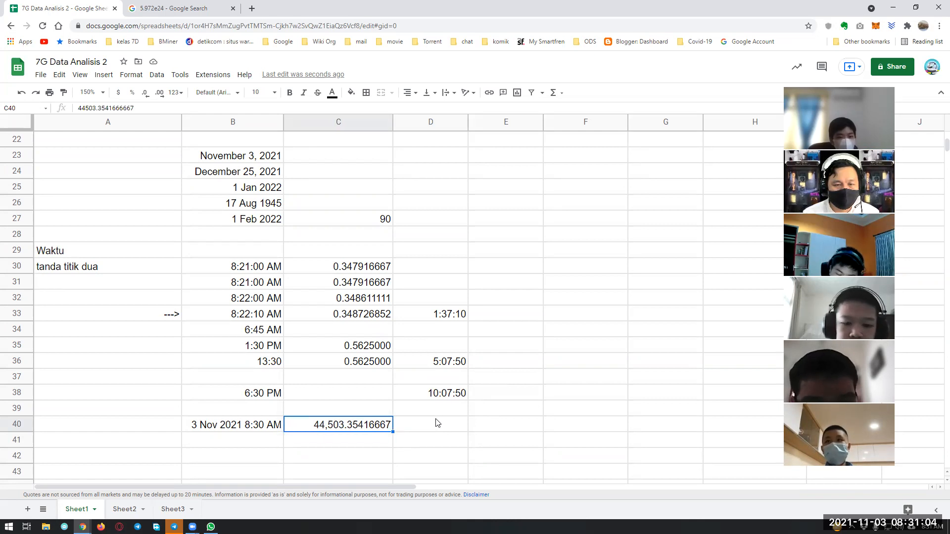
# Step: Enter the time 8:31:27 am in cell B43
pyautogui.press('Down')
pyautogui.press('Down')
pyautogui.press('Down')
pyautogui.press('Down')
pyautogui.press('Down')
pyautogui.press('Down')
pyautogui.press('Down')
pyautogui.press('Down')
pyautogui.press('Up')
pyautogui.press('Up')
pyautogui.press('Up')
pyautogui.press('Up')
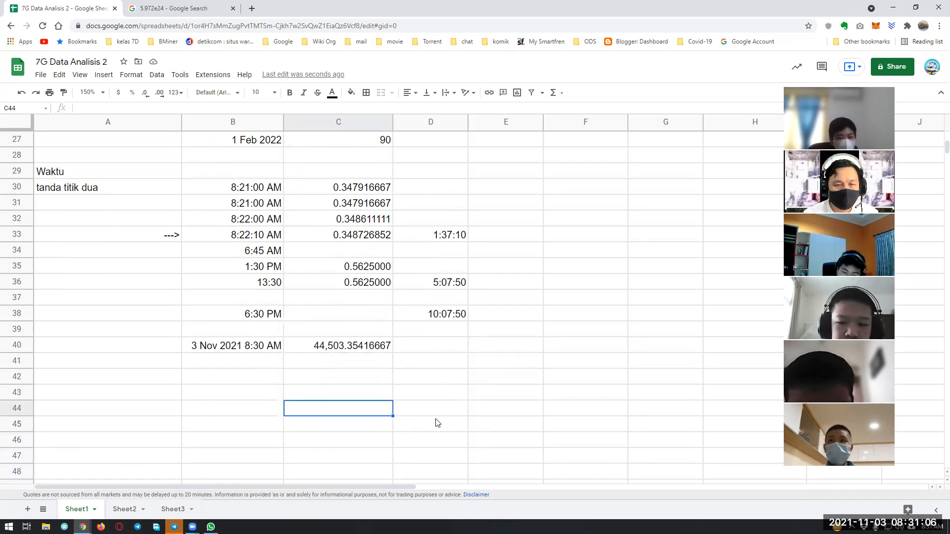
pyautogui.press('Up')
pyautogui.press('Left')
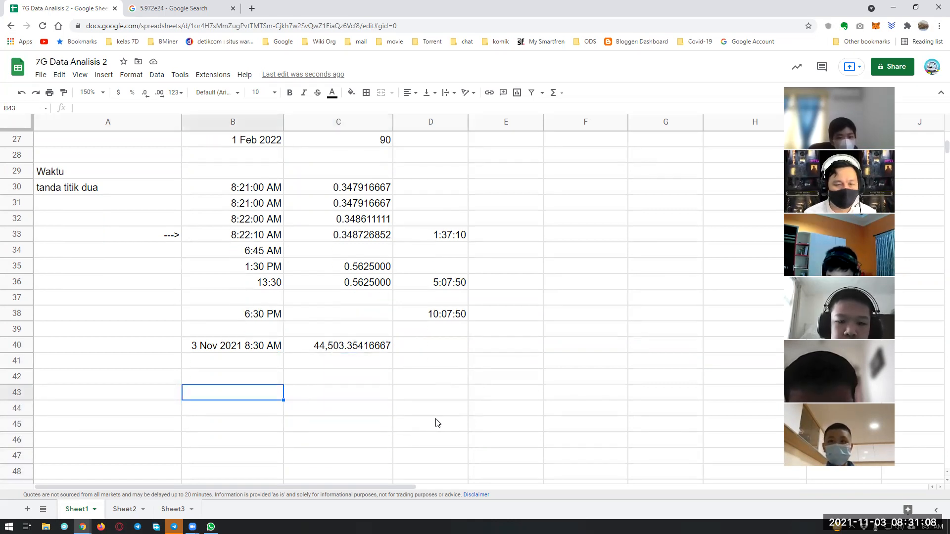
pyautogui.write('8:31:27 am')
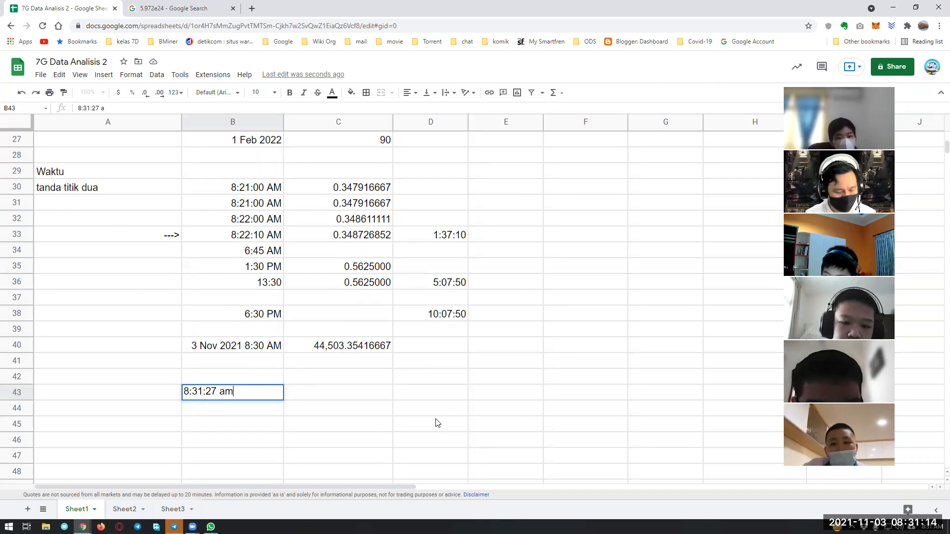
pyautogui.press('Return')
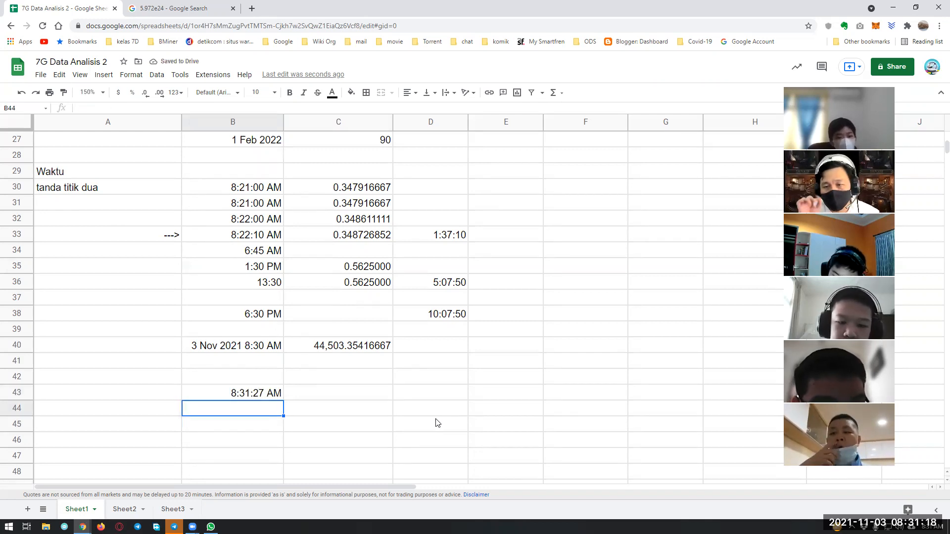
# Step: Extract the hour of the time in B43 into cell B44 with the formula =hour(B43)
pyautogui.press('Up')
pyautogui.press('Right')
pyautogui.press('Left')
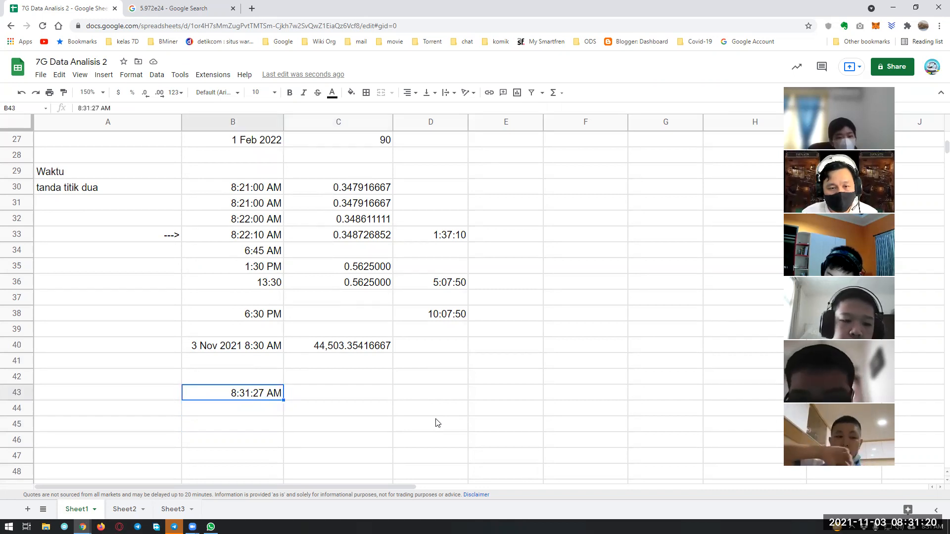
pyautogui.press('Right')
pyautogui.press('Left')
pyautogui.press('Down')
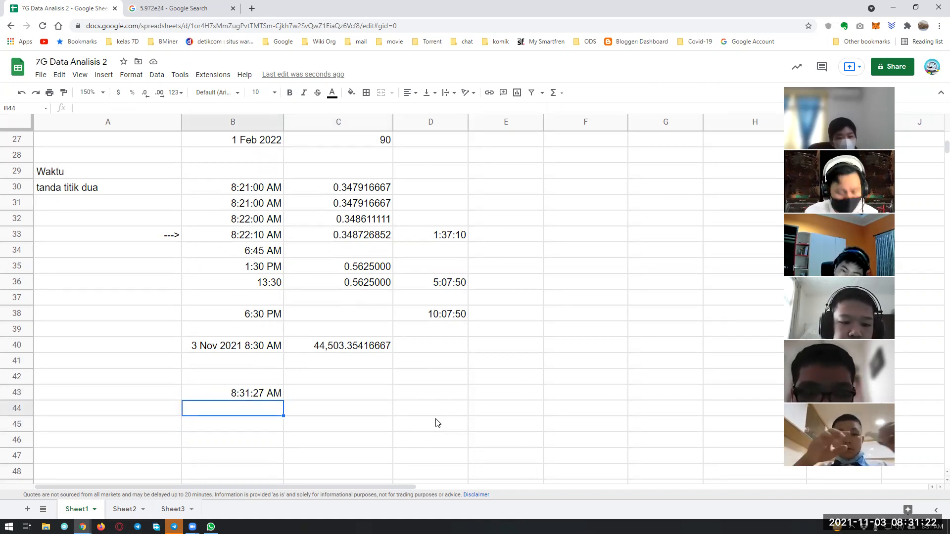
pyautogui.write('=hour(')
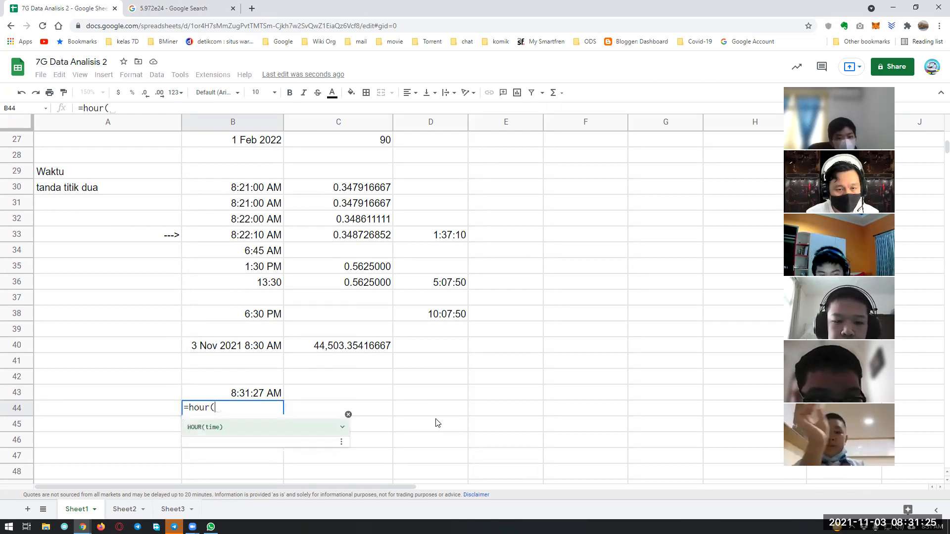
pyautogui.press('Up')
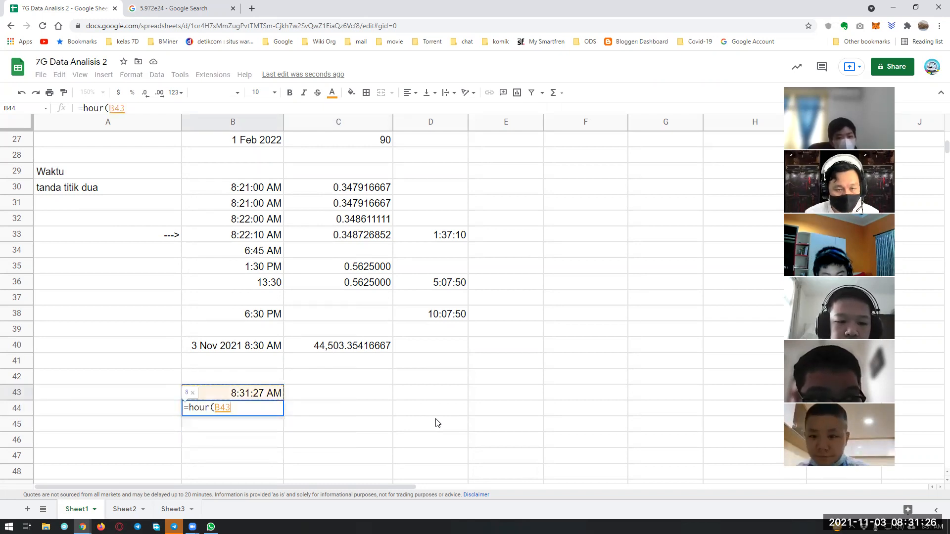
pyautogui.write(')')
pyautogui.press('Return')
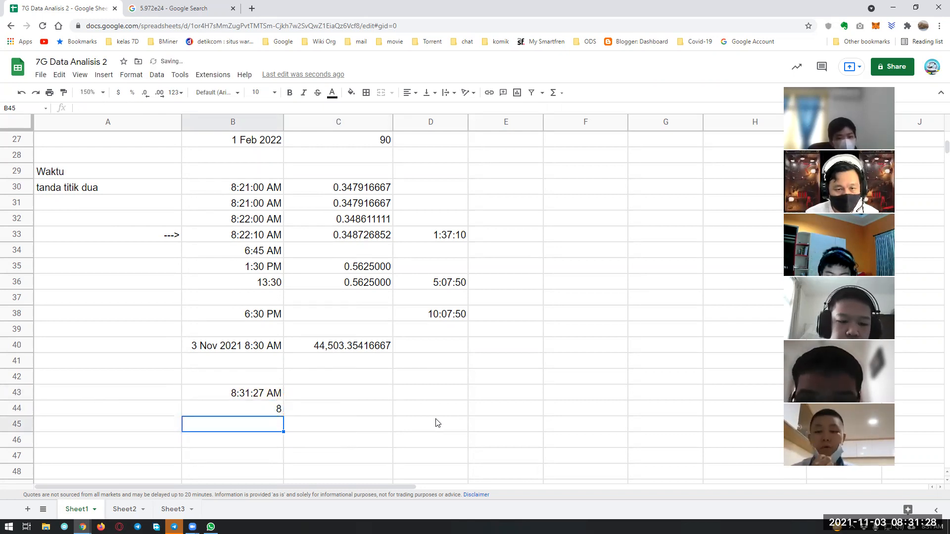
# Step: Extract the minutes of the time in B43 into cell C44 with the formula =minute(B43)
pyautogui.click(265, 410)
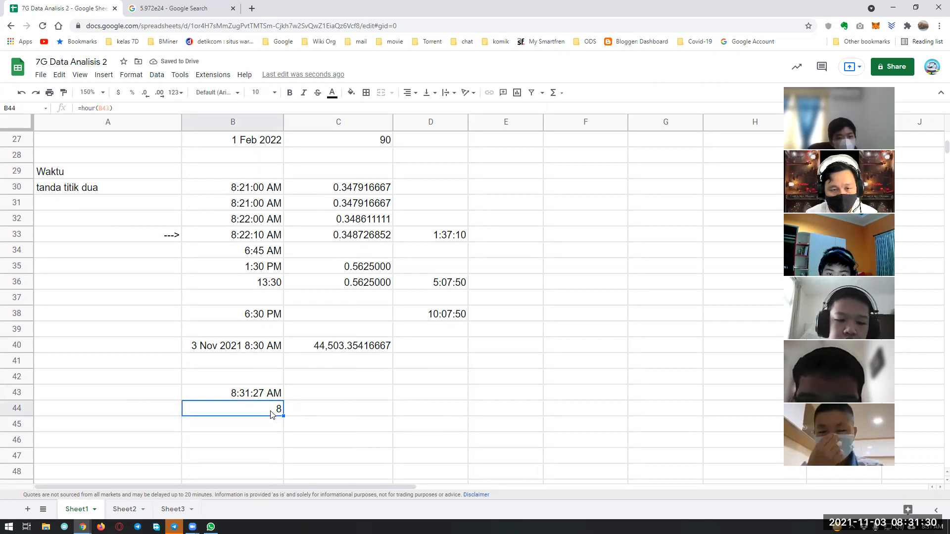
pyautogui.click(316, 415)
pyautogui.write('=m')
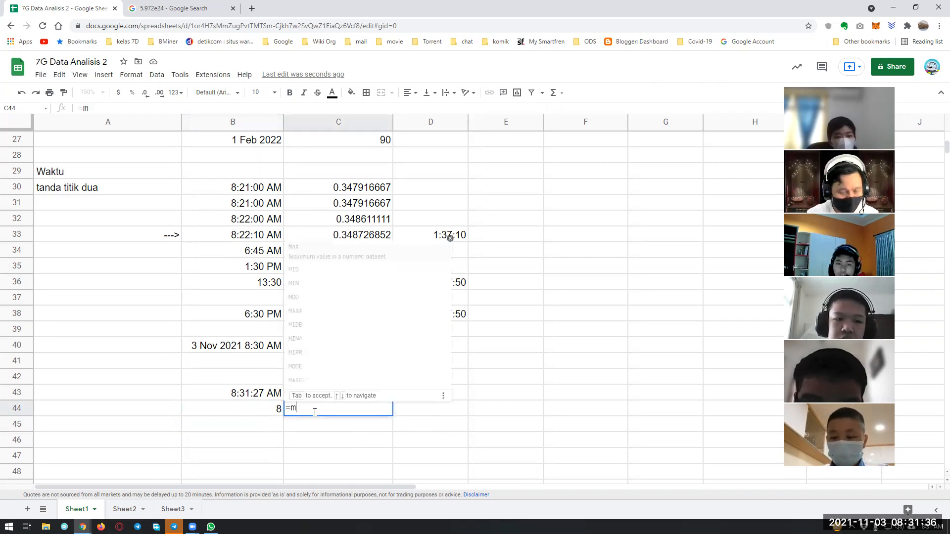
pyautogui.write('inute(')
pyautogui.press('Up')
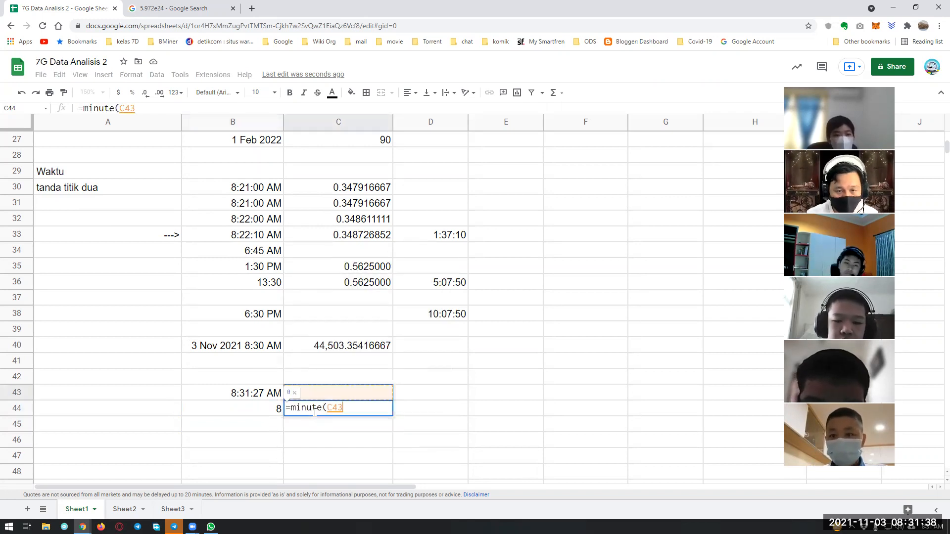
pyautogui.press('Left')
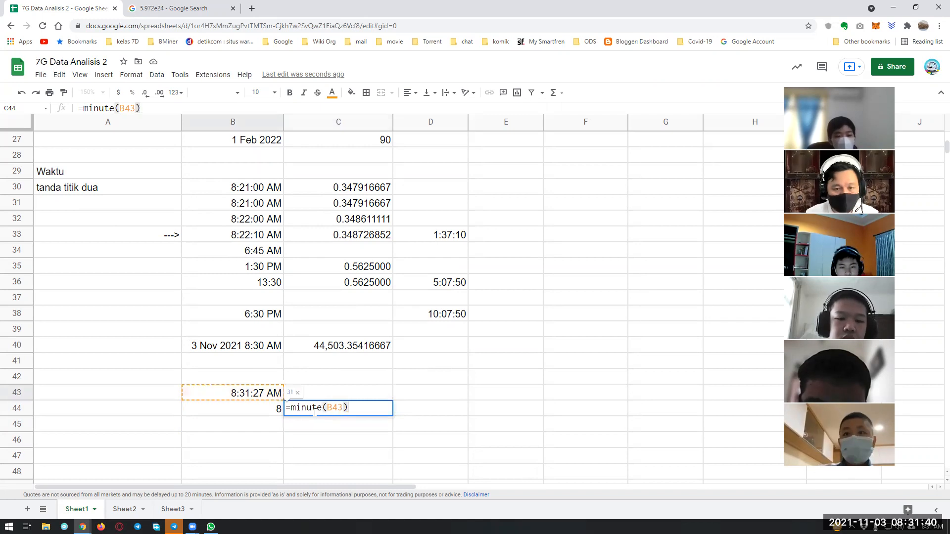
pyautogui.press('Return')
# Step: Extract the seconds of the time in B43 into cell D44 with the formula =second(B43)
pyautogui.press('Up')
pyautogui.press('Right')
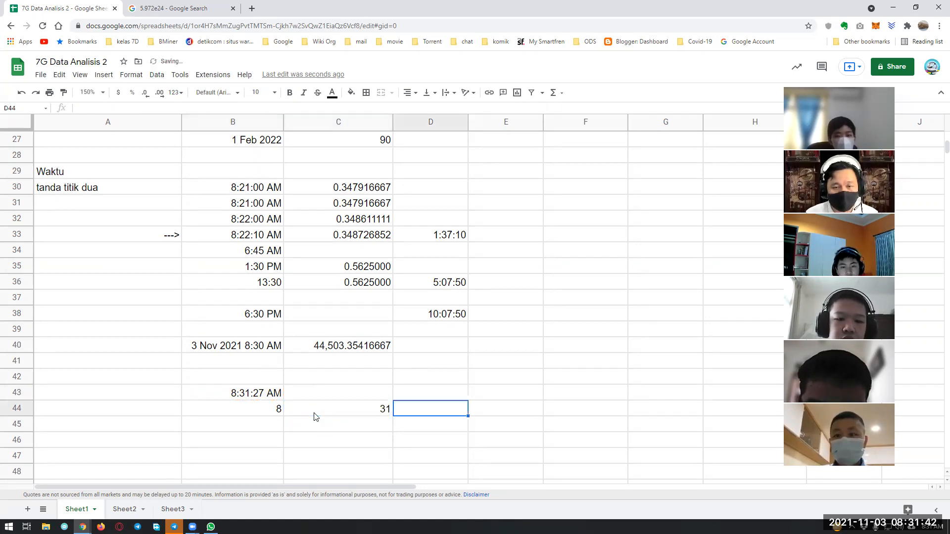
pyautogui.write('=second)')
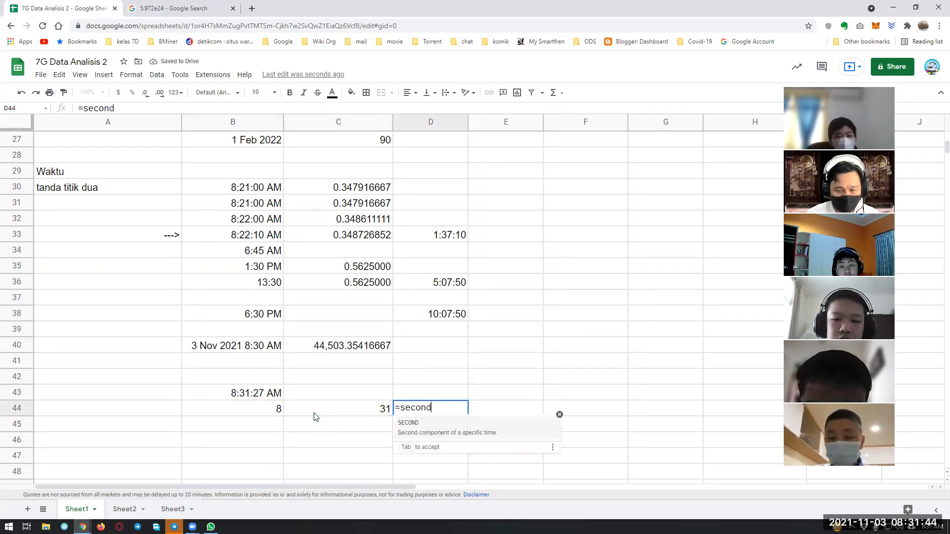
pyautogui.press('BackSpace')
pyautogui.write('(')
pyautogui.press('Left')
pyautogui.press('Up')
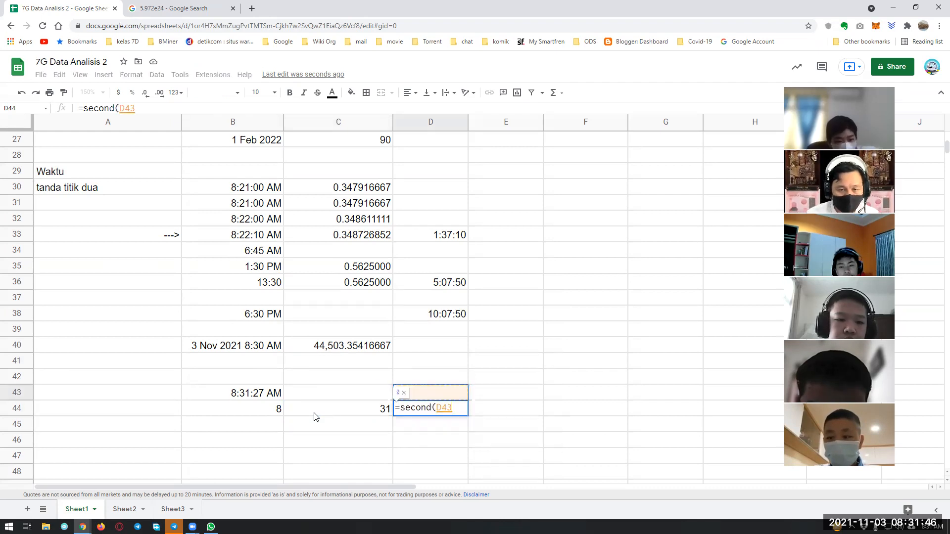
pyautogui.press('Left')
pyautogui.press('Left')
pyautogui.press('Right')
pyautogui.press('Return')
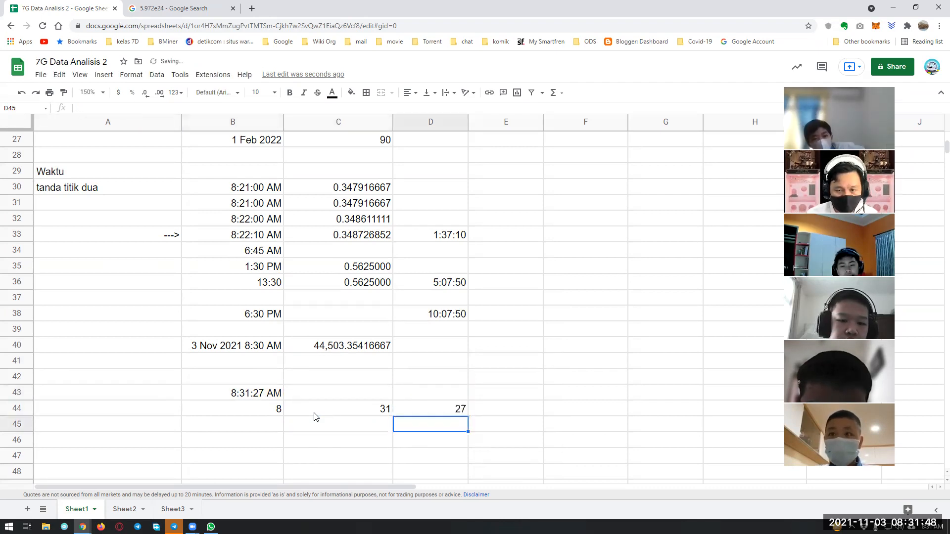
# Step: Copy the hour, minute and second formulas from B44:D44 into row 45, starting at B45
pyautogui.click(257, 413)
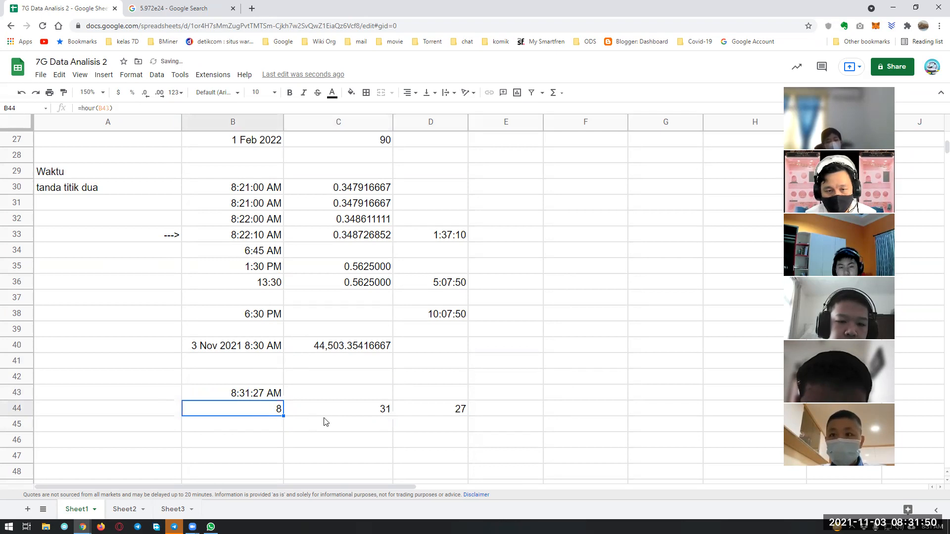
pyautogui.click(321, 419)
pyautogui.click(264, 396)
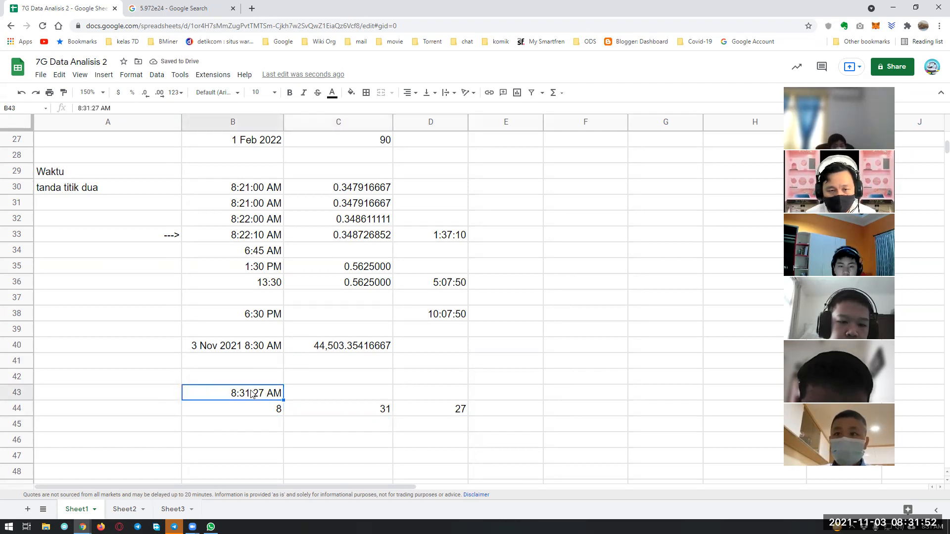
pyautogui.click(425, 410)
pyautogui.click(322, 411)
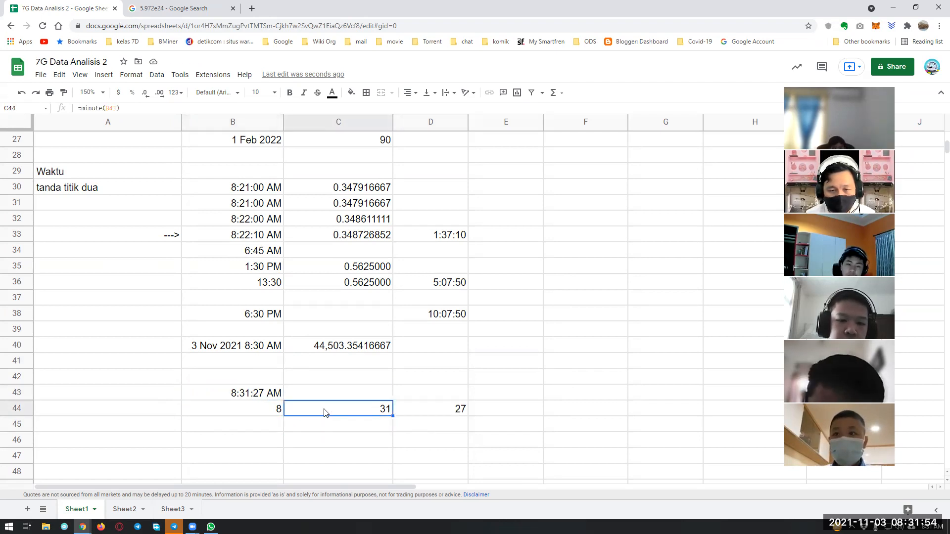
pyautogui.click(267, 412)
pyautogui.hotkey('ctrl', 'c')
pyautogui.click(267, 429)
pyautogui.press('Up')
pyautogui.hotkey('shift', 'Right')
pyautogui.hotkey('shift', 'Right')
pyautogui.hotkey('ctrl', 'c')
pyautogui.click(267, 429)
pyautogui.hotkey('ctrl', 'v')
# Step: Prefix the formulas in B45, C45 and D45 with an apostrophe so they display as text
pyautogui.doubleClick(267, 425)
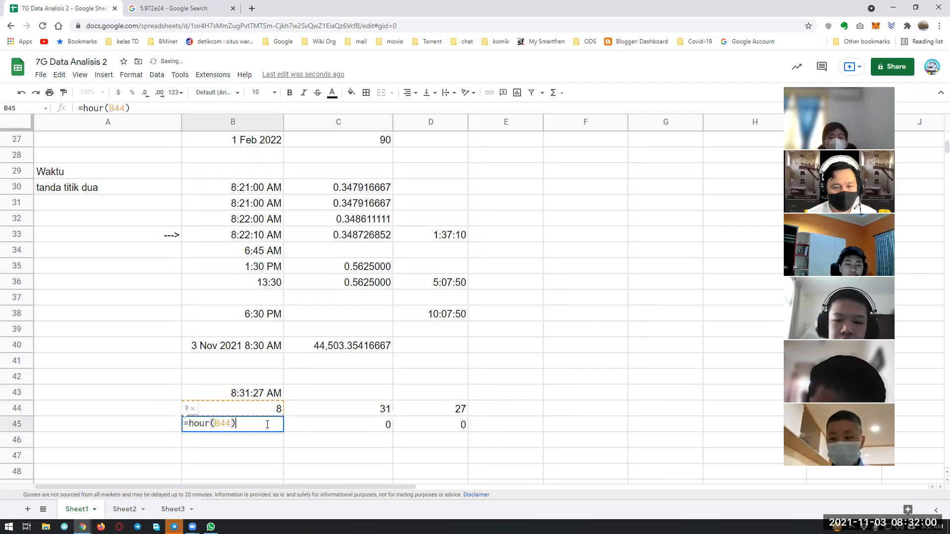
pyautogui.press('Home')
pyautogui.write("'")
pyautogui.press('Return')
pyautogui.press('Up')
pyautogui.press('Right')
pyautogui.press('Return')
pyautogui.press('Home')
pyautogui.write("'")
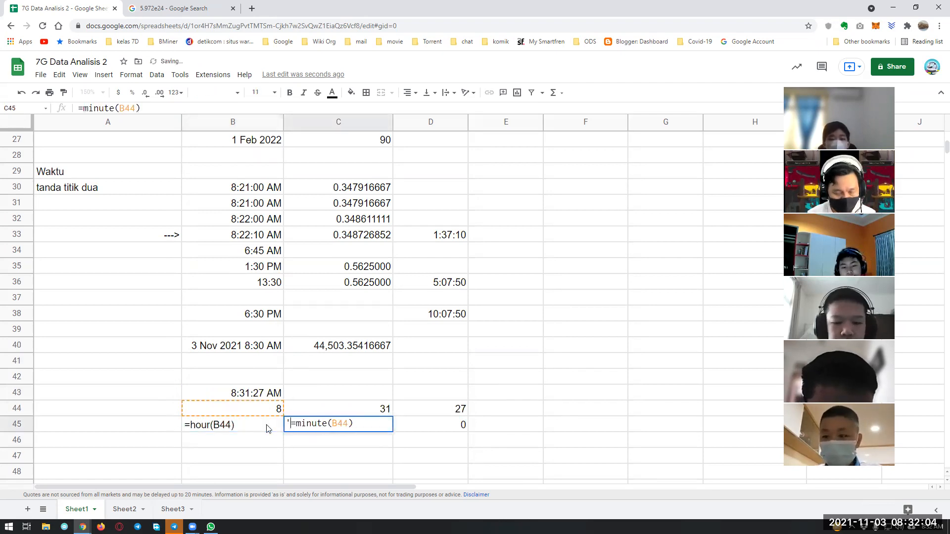
pyautogui.press('Return')
pyautogui.press('Up')
pyautogui.press('Right')
pyautogui.press('Return')
pyautogui.write("'")
pyautogui.press('Return')
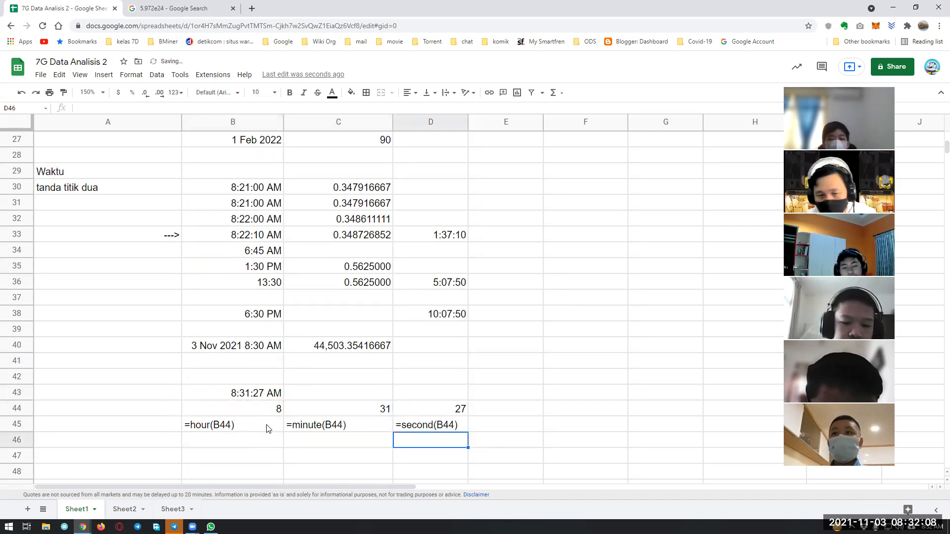
# Step: Correct the formula text in B45 to =hour(B43)
pyautogui.click(265, 428)
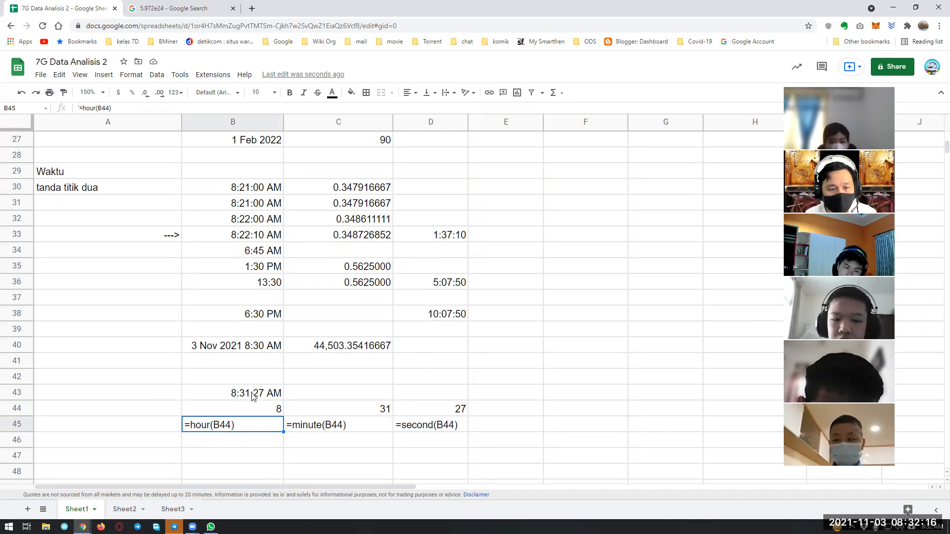
pyautogui.doubleClick(233, 427)
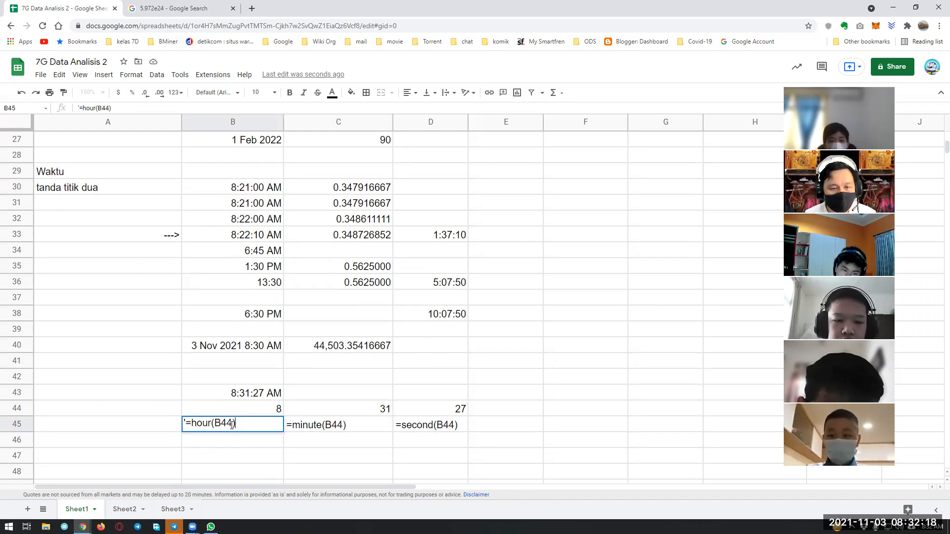
pyautogui.press('Delete')
pyautogui.write('3')
pyautogui.press('Return')
pyautogui.press('Up')
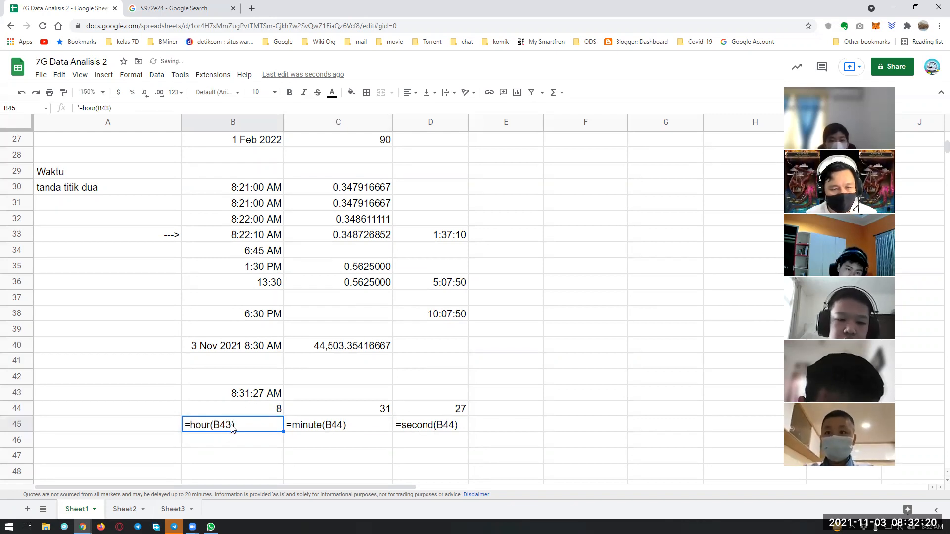
# Step: Correct the formula text in C45 to =minute(B43) and in D45 to =second(B43)
pyautogui.press('Right')
pyautogui.press('F2')
pyautogui.press('Left')
pyautogui.press('Left')
pyautogui.press('Delete')
pyautogui.write('3')
pyautogui.press('Tab')
pyautogui.press('F2')
pyautogui.press('Left')
pyautogui.press('Left')
pyautogui.press('Delete')
pyautogui.write('3')
pyautogui.press('Return')
pyautogui.press('Up')
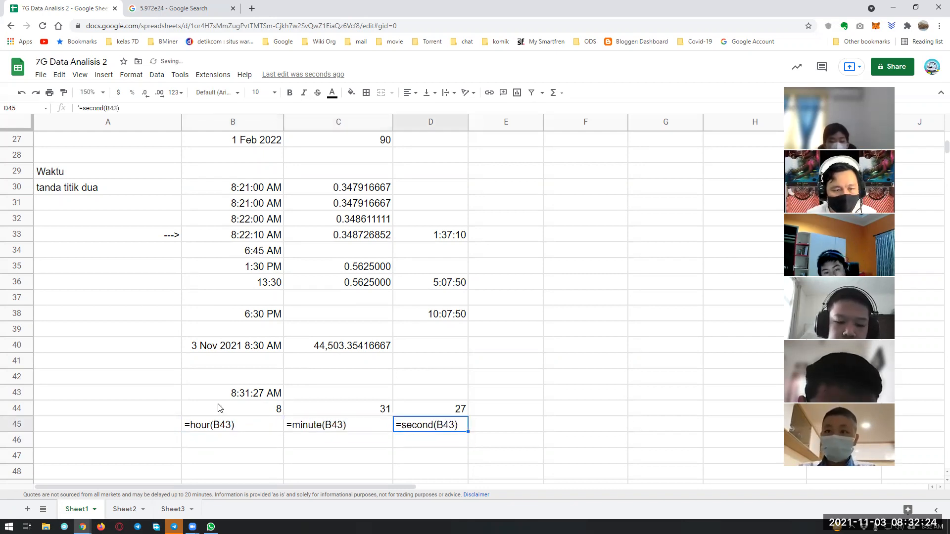
# Step: Right-align the formula texts in B45:D45
pyautogui.click(232, 393)
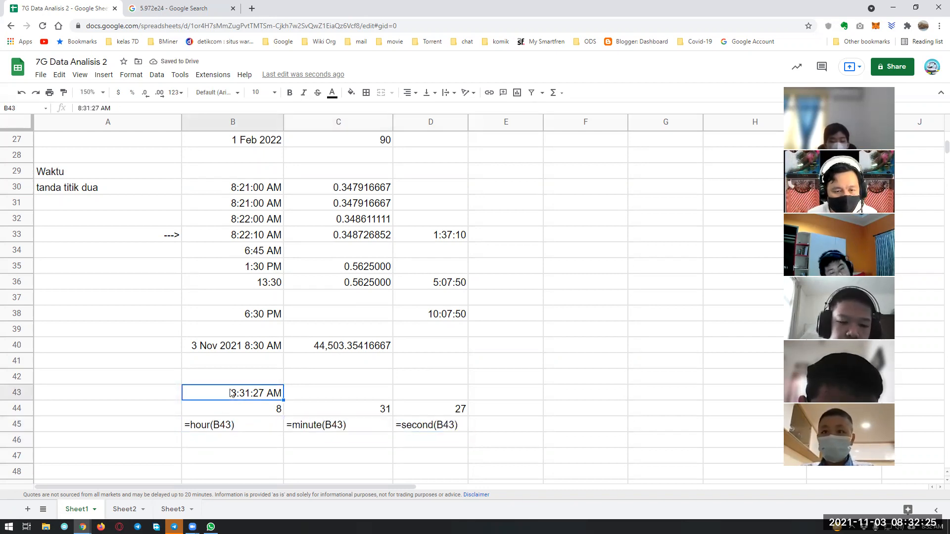
pyautogui.click(239, 428)
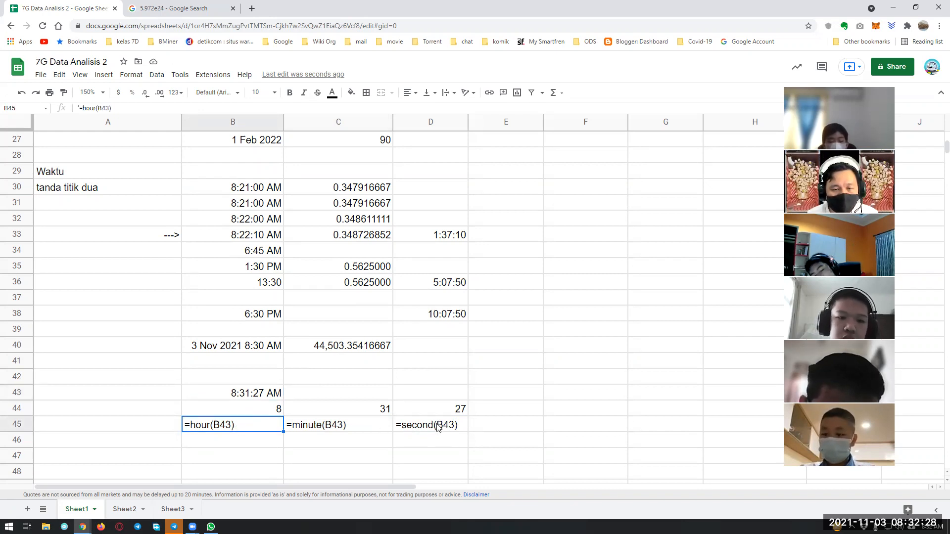
pyautogui.keyDown('shift'); pyautogui.click(432, 429); pyautogui.keyUp('shift')
pyautogui.click(410, 92)
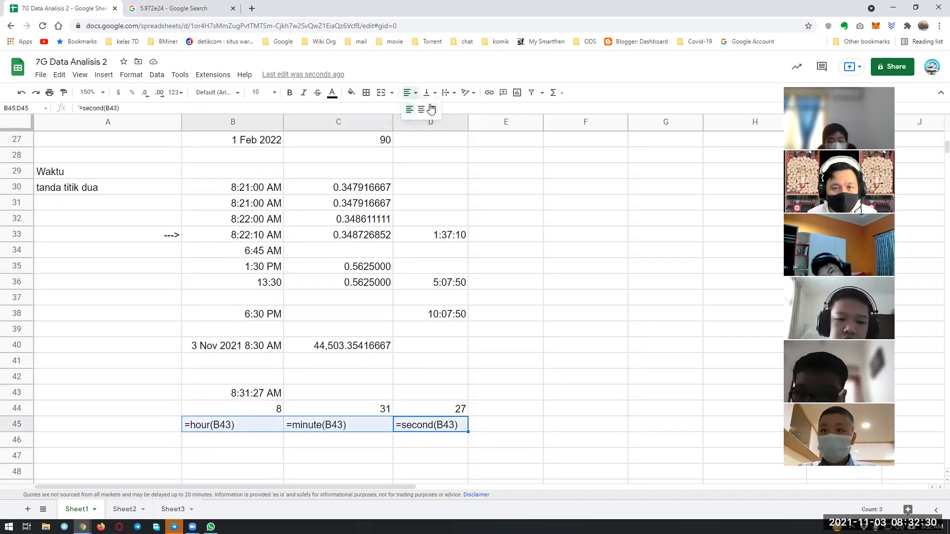
pyautogui.click(431, 111)
pyautogui.click(297, 444)
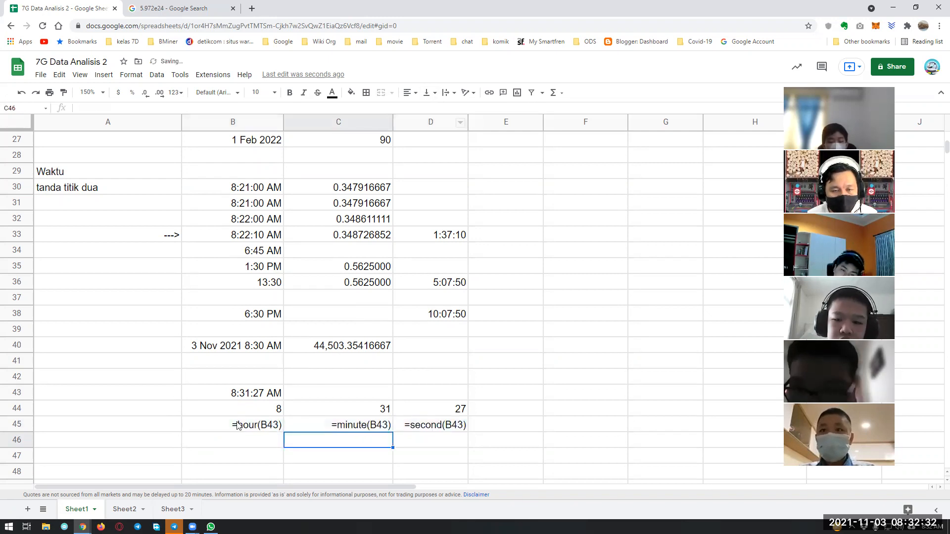
# Step: Compare the time in B43 with its hour, minute and second components in B44:D44
pyautogui.click(269, 412)
pyautogui.click(265, 399)
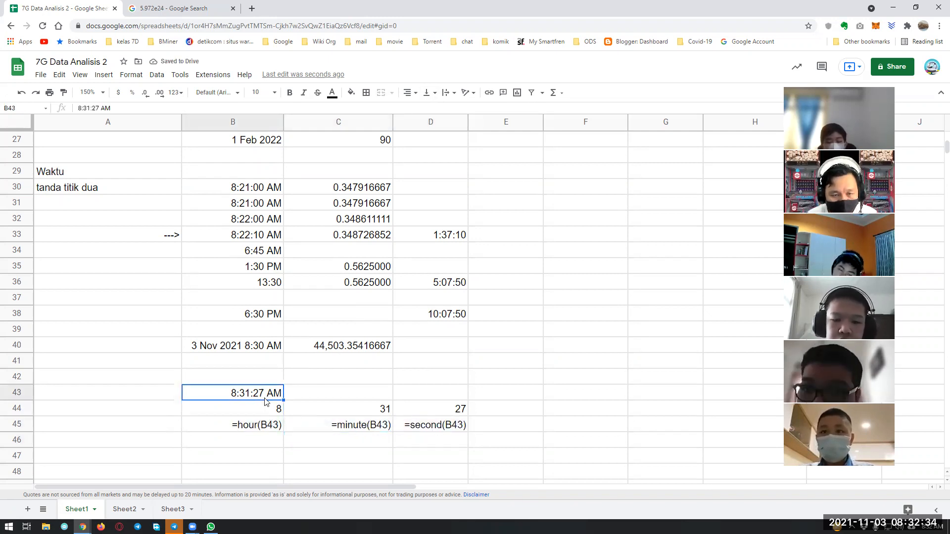
pyautogui.click(340, 414)
pyautogui.click(272, 398)
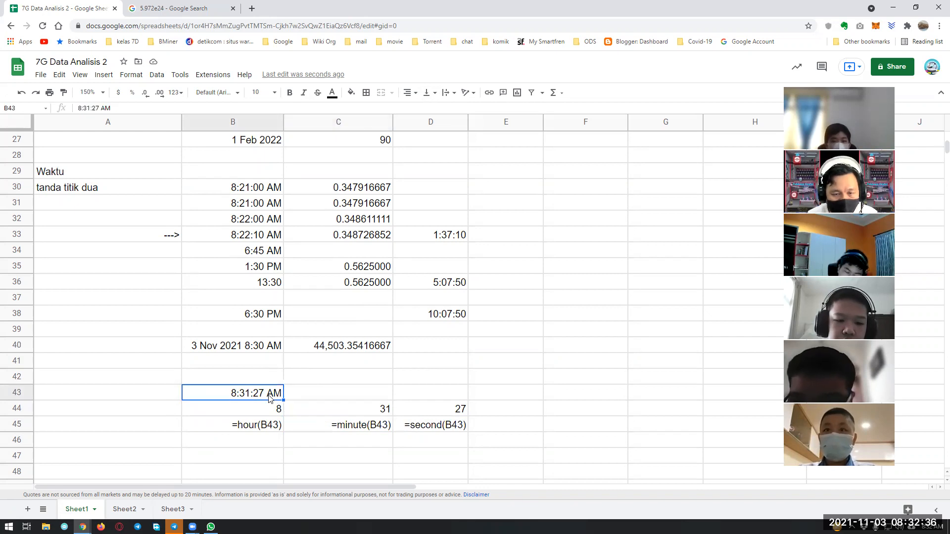
pyautogui.click(436, 411)
pyautogui.click(272, 393)
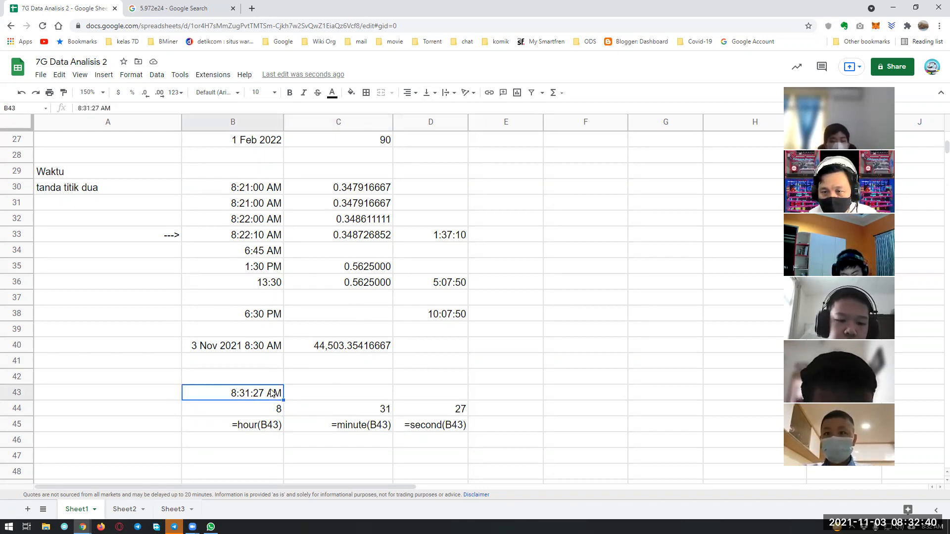
pyautogui.click(274, 410)
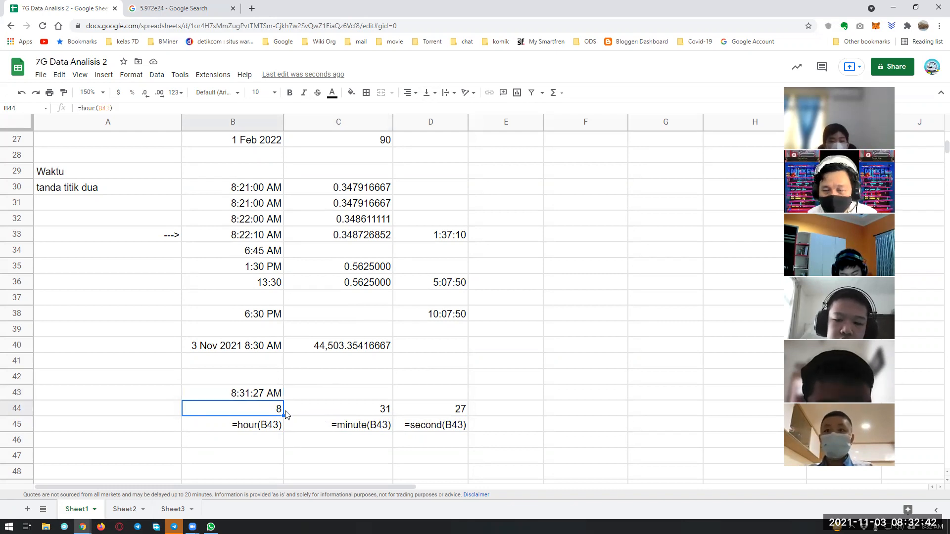
pyautogui.press('Down')
pyautogui.press('Down')
pyautogui.press('Down')
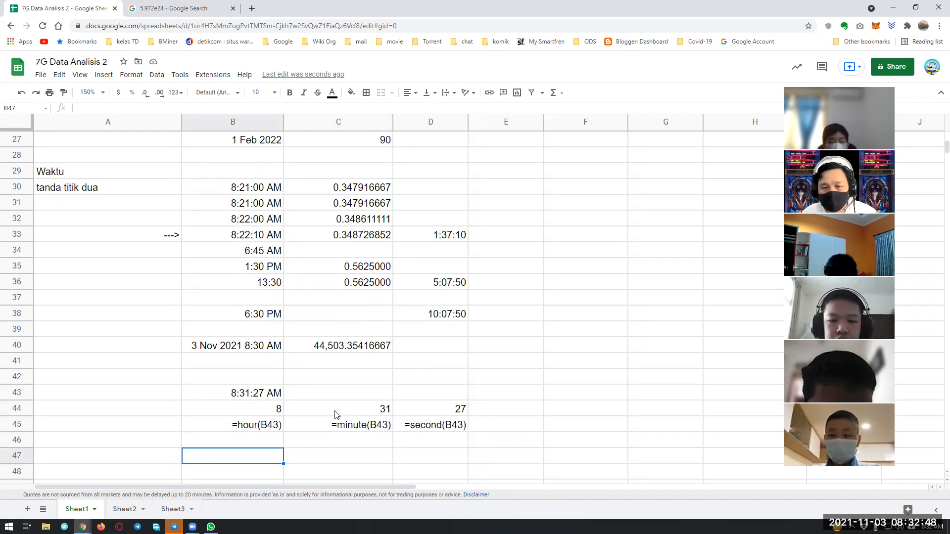
pyautogui.scroll(-1, 335, 414)
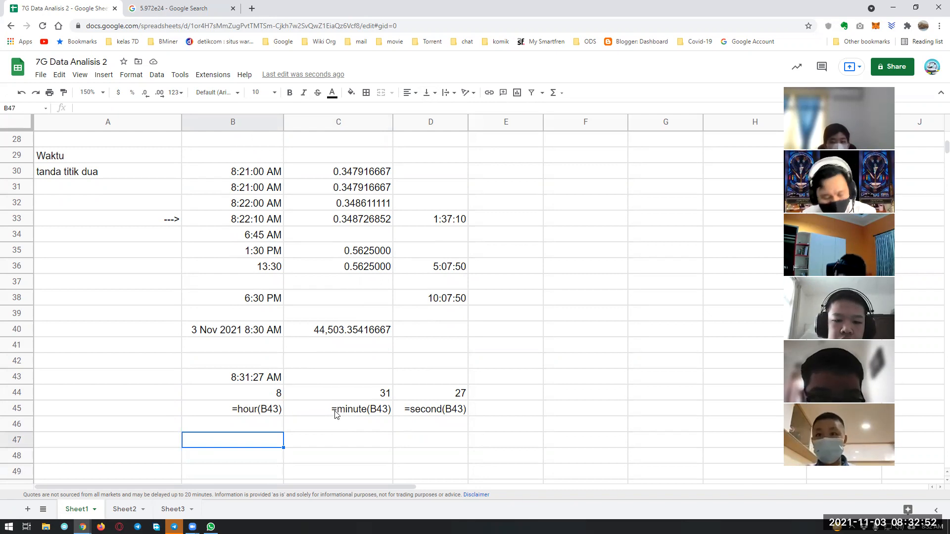
pyautogui.write('=')
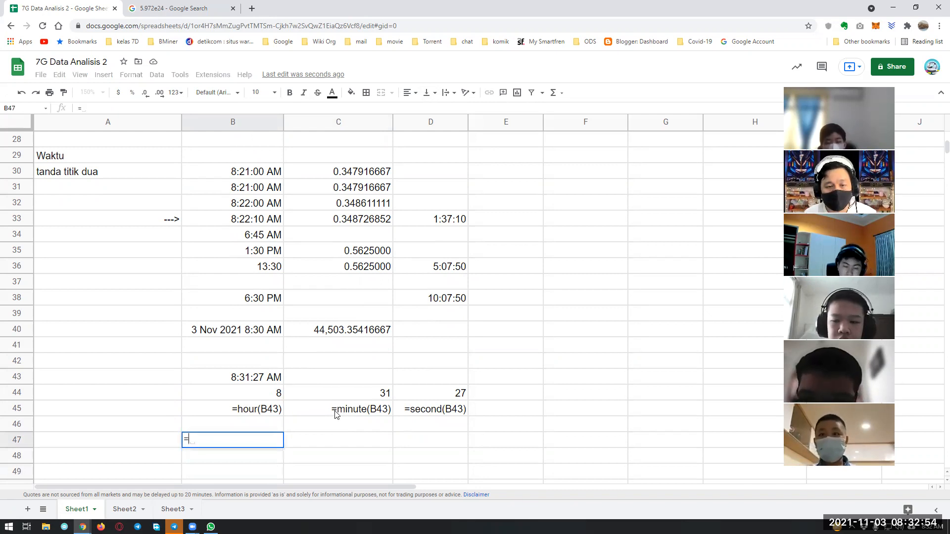
pyautogui.press('Up')
pyautogui.press('Up')
pyautogui.press('Up')
pyautogui.write('*2000')
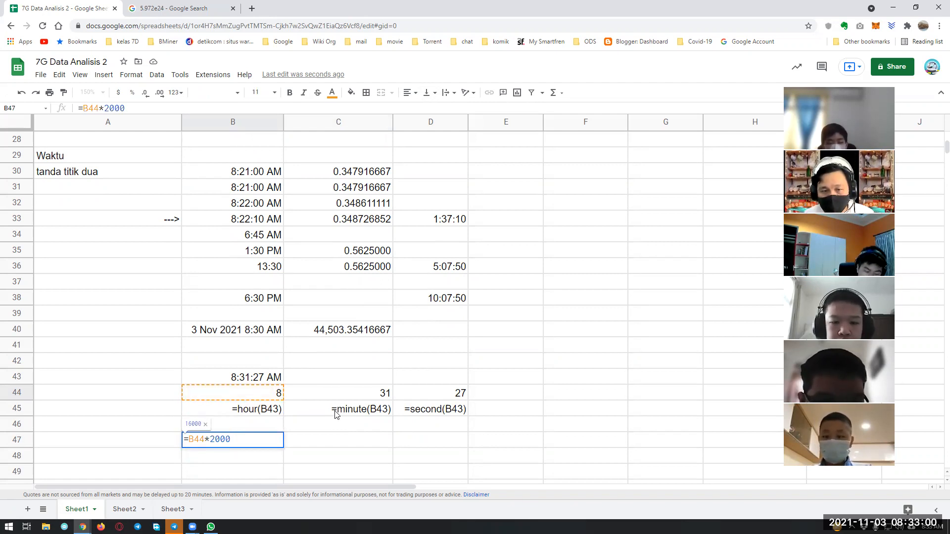
pyautogui.press('Escape')
pyautogui.press('Up')
pyautogui.press('Up')
pyautogui.press('Up')
pyautogui.press('Up')
pyautogui.press('Up')
pyautogui.press('Up')
pyautogui.press('Up')
pyautogui.press('Up')
pyautogui.press('Up')
pyautogui.press('Up')
pyautogui.press('Up')
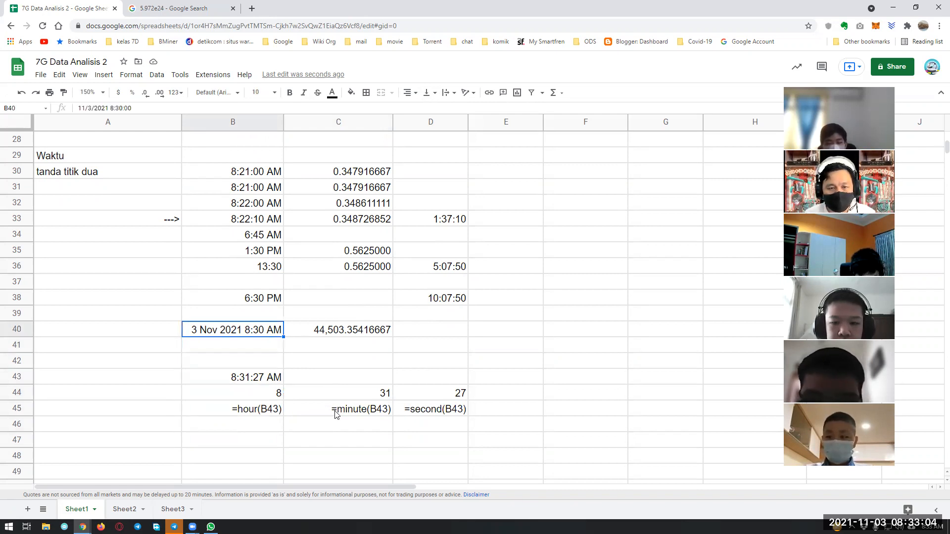
# Step: Enter the time 10:15:10 am in B47
pyautogui.press('Down')
pyautogui.press('Down')
pyautogui.press('Down')
pyautogui.press('Down')
pyautogui.press('Down')
pyautogui.press('Down')
pyautogui.press('Down')
pyautogui.press('Down')
pyautogui.press('Down')
pyautogui.press('Down')
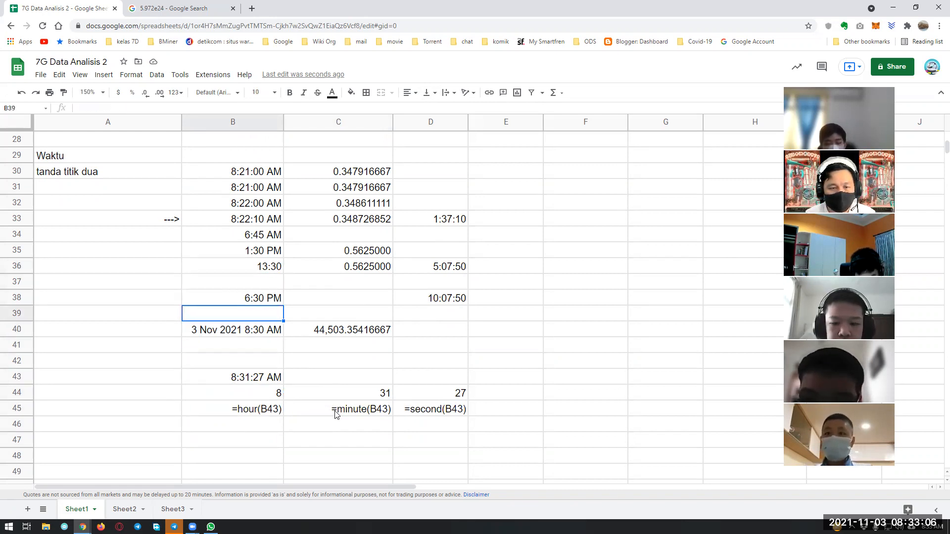
pyautogui.press('Down')
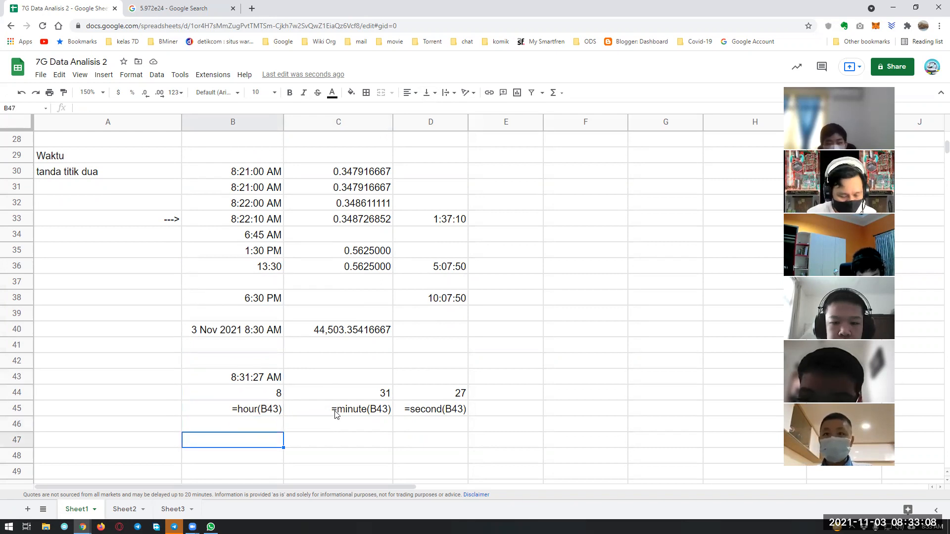
pyautogui.write('10:15:10 am')
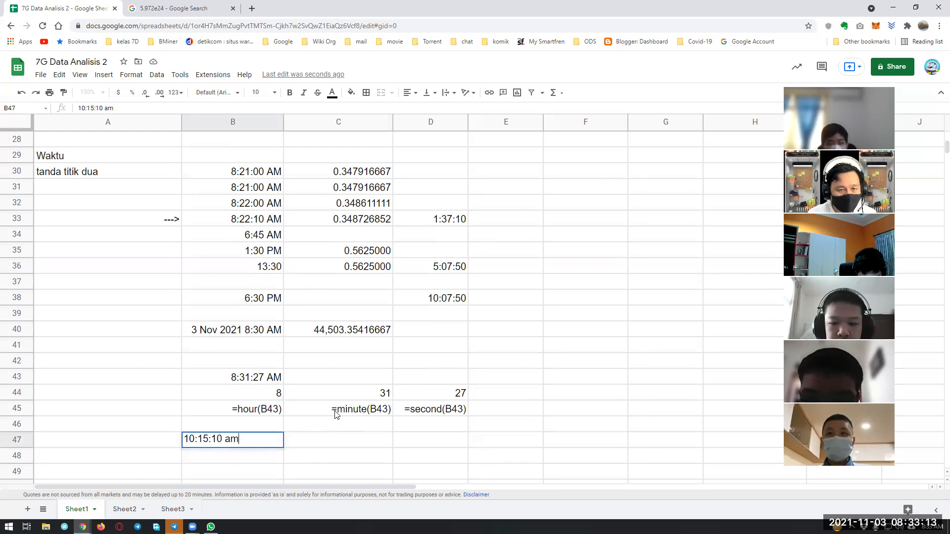
pyautogui.press('Return')
pyautogui.press('Up')
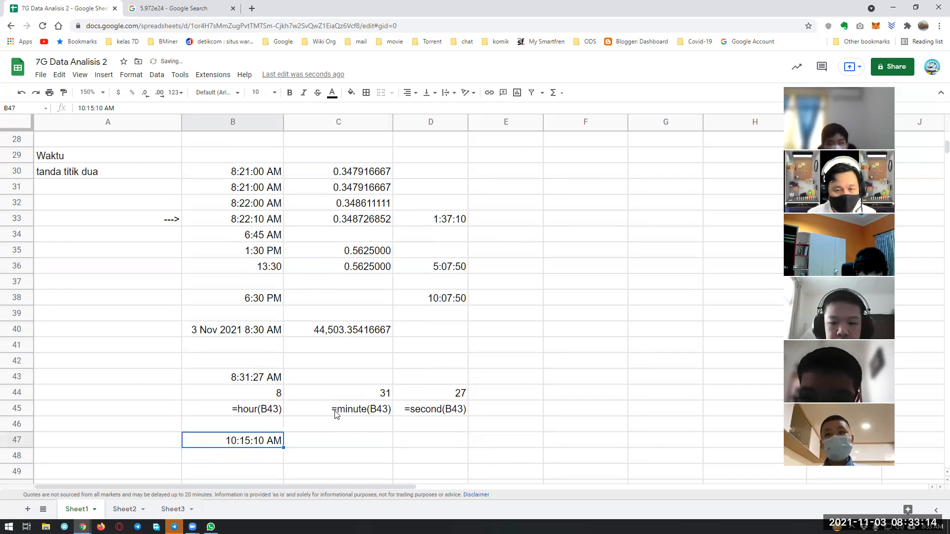
# Step: Calculate the time difference in C47 with =B47-B43 and format the result as a duration
pyautogui.press('Right')
pyautogui.write('=')
pyautogui.press('Left')
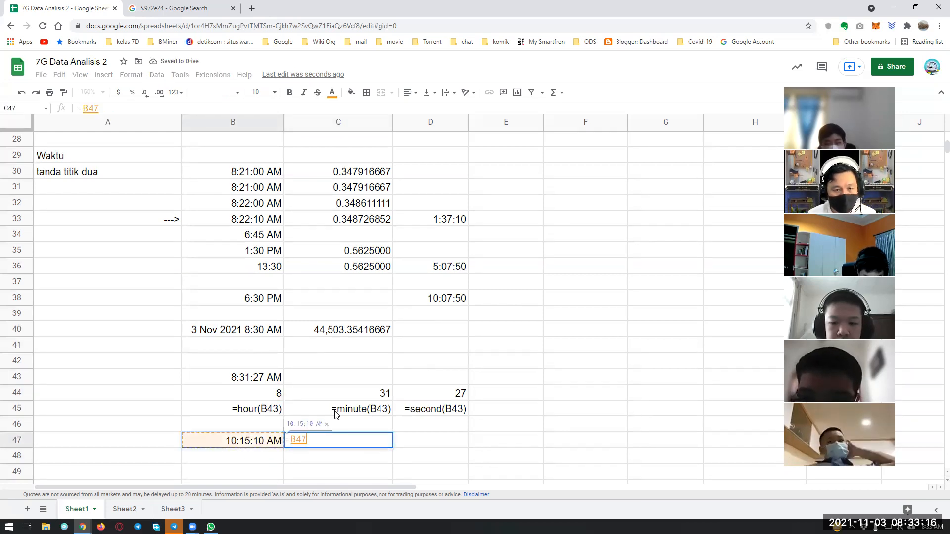
pyautogui.write('-')
pyautogui.click(256, 374)
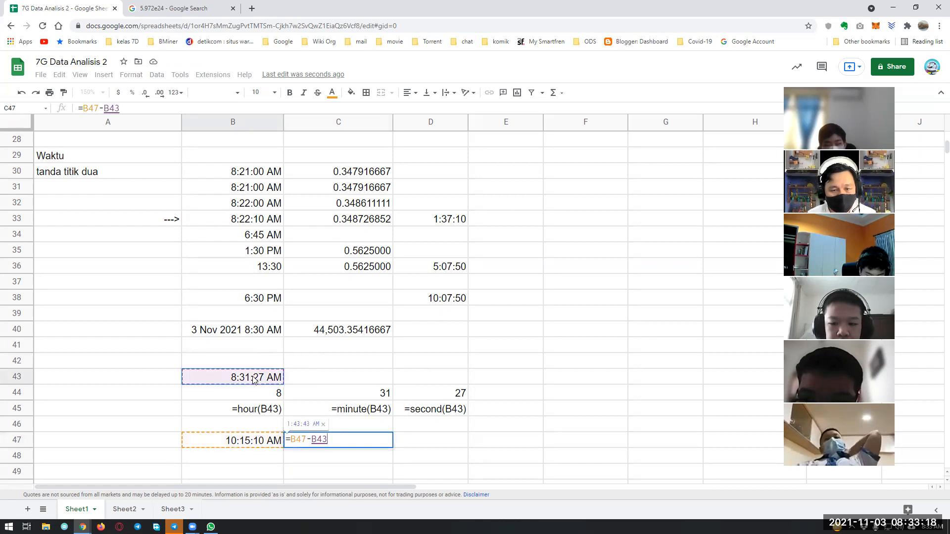
pyautogui.press('Return')
pyautogui.press('Up')
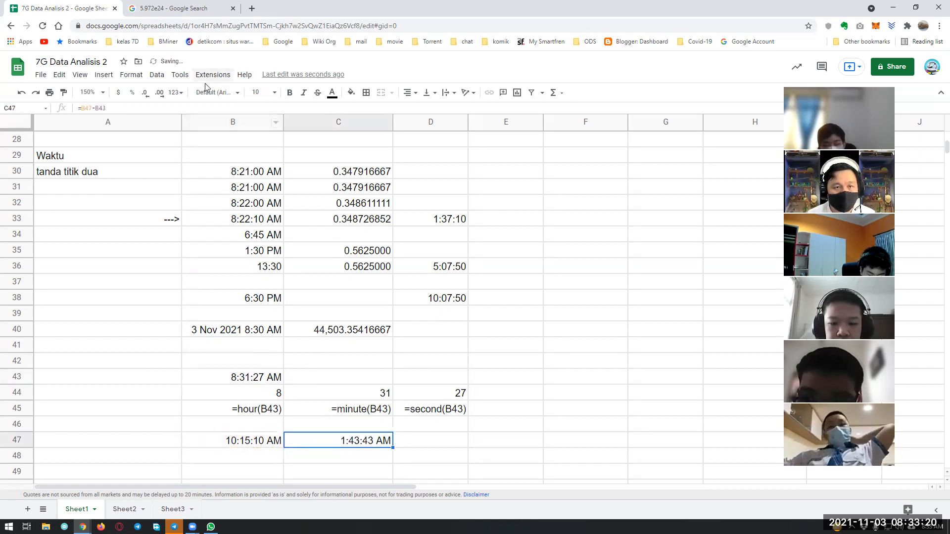
pyautogui.click(175, 93)
pyautogui.click(208, 325)
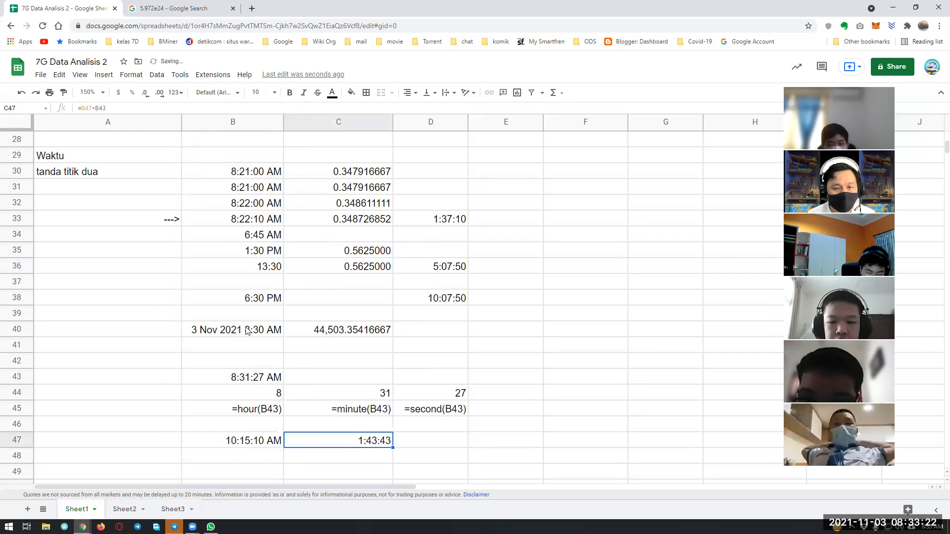
# Step: Extract the hours of the C47 duration in B48 with =hour(C47)
pyautogui.press('Down')
pyautogui.press('Down')
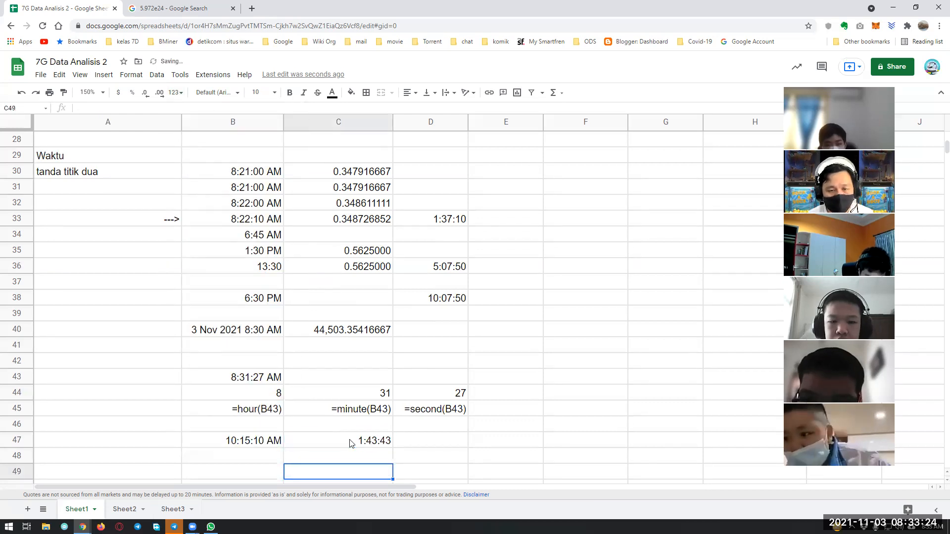
pyautogui.press('Up')
pyautogui.press('Left')
pyautogui.write('=hour(')
pyautogui.press('Up')
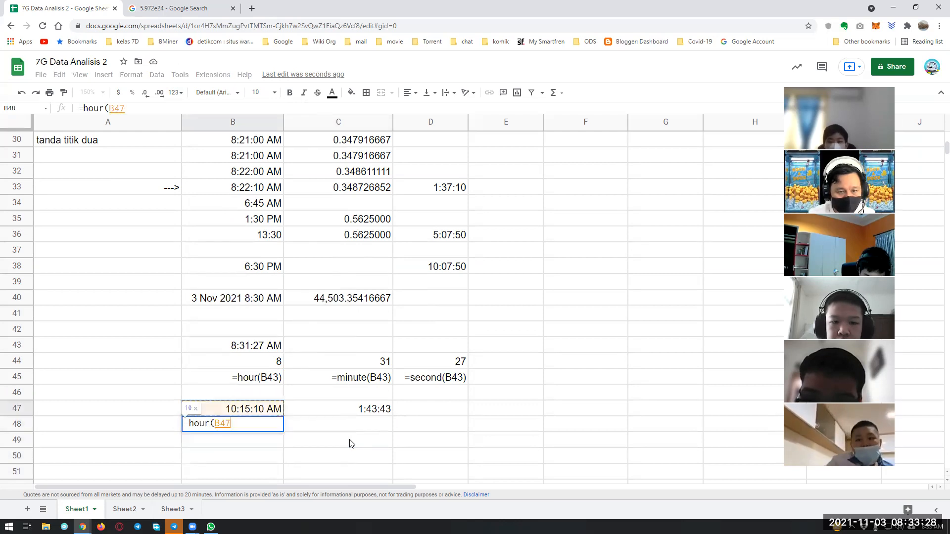
pyautogui.press('Right')
pyautogui.press('Return')
# Step: Extract the minutes of the C47 duration in C48 with =minute(C47)
pyautogui.press('Up')
pyautogui.press('Right')
pyautogui.write('=minute(')
pyautogui.press('Up')
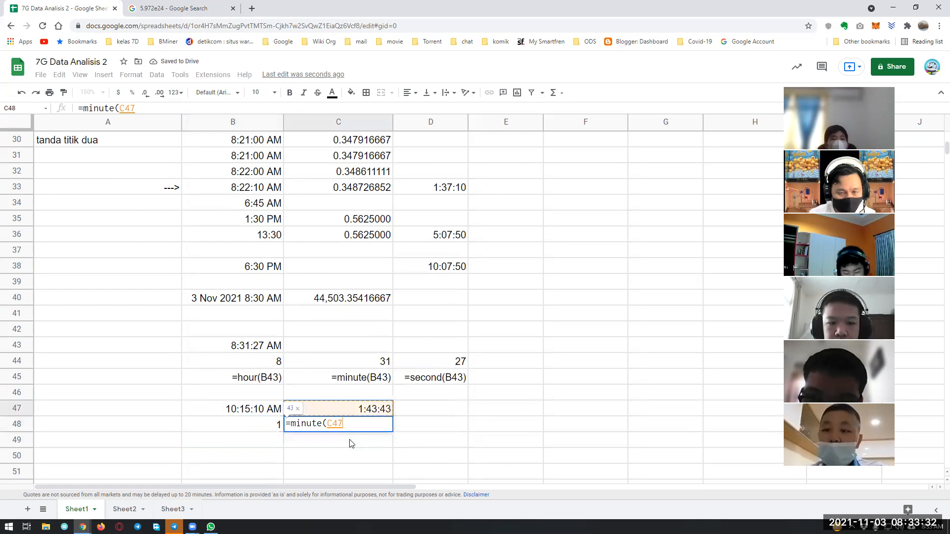
pyautogui.press('Return')
# Step: Extract the seconds of the C47 duration in D48 with =second(C47)
pyautogui.press('Up')
pyautogui.press('Right')
pyautogui.write('=second(')
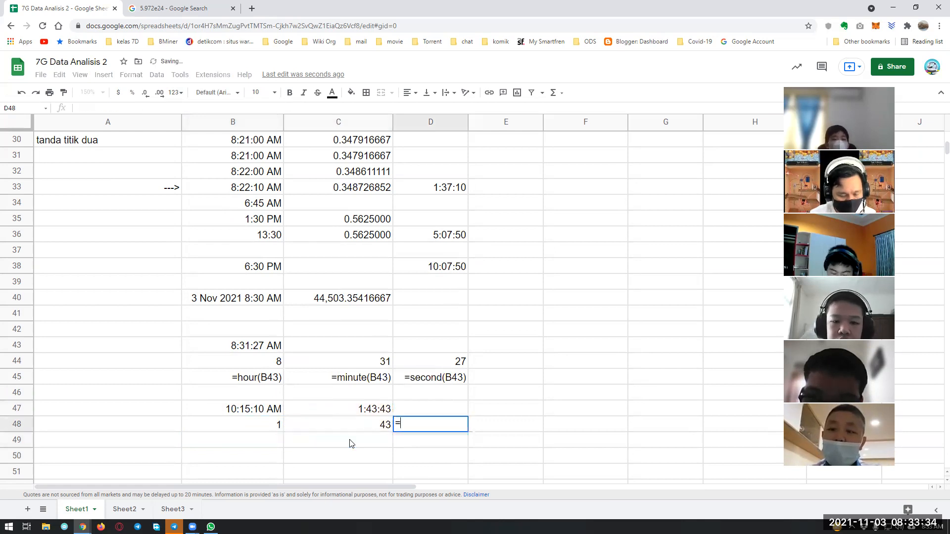
pyautogui.press('Left')
pyautogui.press('Up')
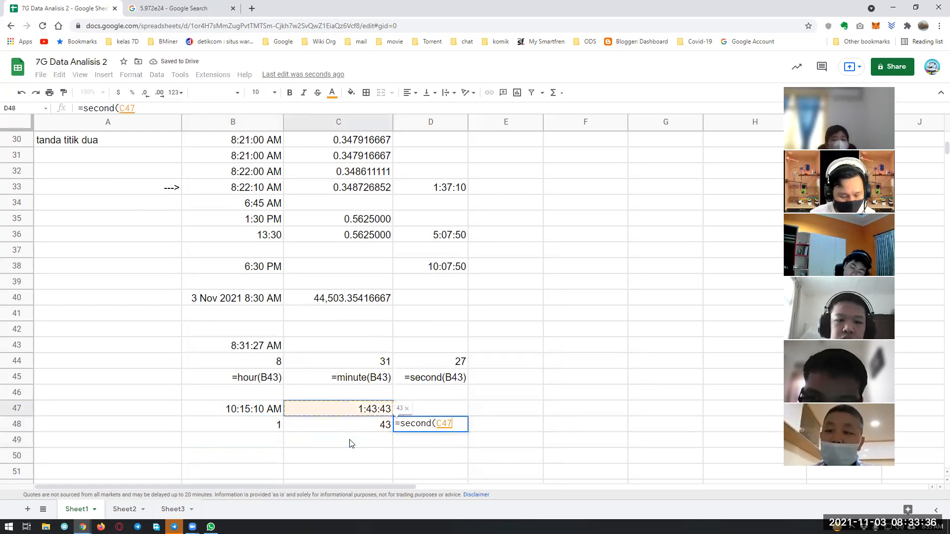
pyautogui.press('Return')
# Step: Change the time in B47 to 11:15:10 AM
pyautogui.press('Left')
pyautogui.press('Left')
pyautogui.press('Up')
pyautogui.press('Down')
pyautogui.press('Up')
pyautogui.press('Up')
pyautogui.press('F2')
pyautogui.press('Left')
pyautogui.press('Left')
pyautogui.press('Left')
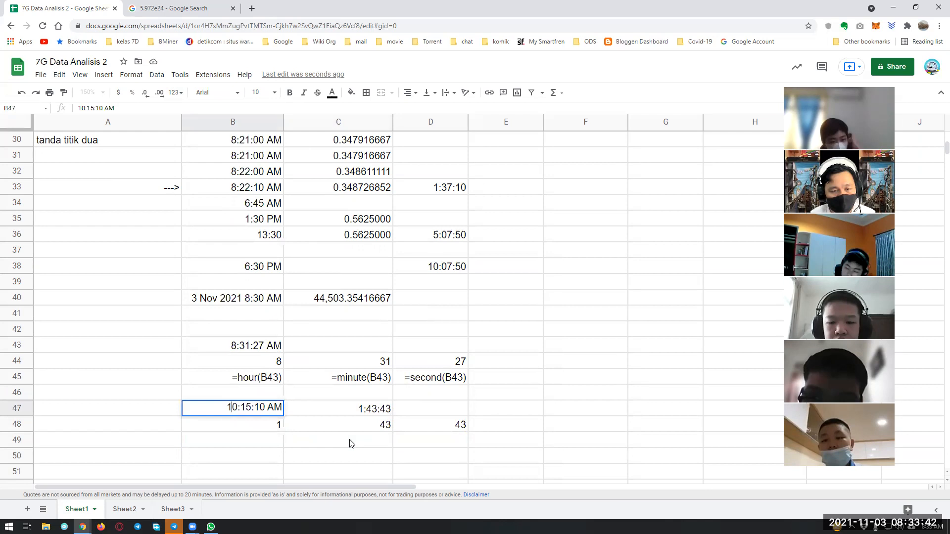
pyautogui.write('1')
pyautogui.press('Delete')
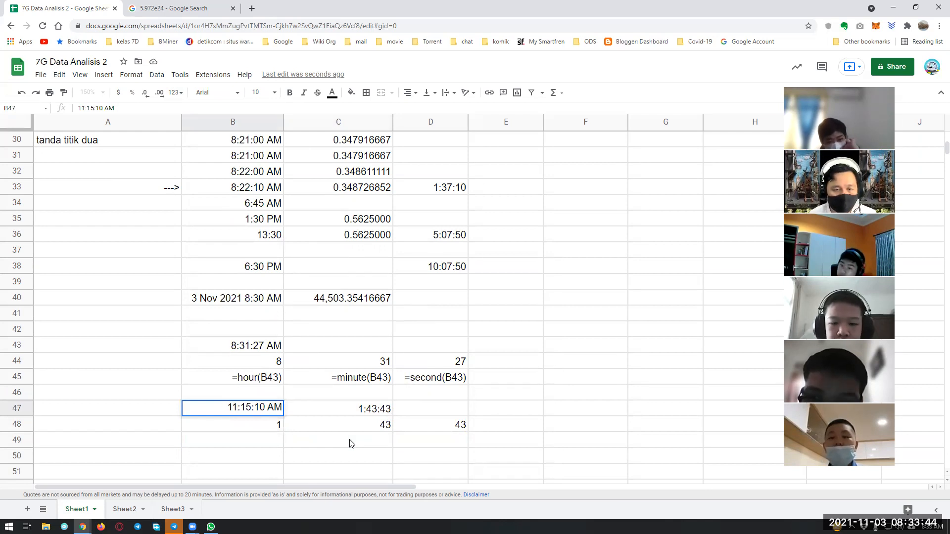
pyautogui.press('Return')
# Step: Multiply the extracted hours in B49 with =B48*2000
pyautogui.press('Down')
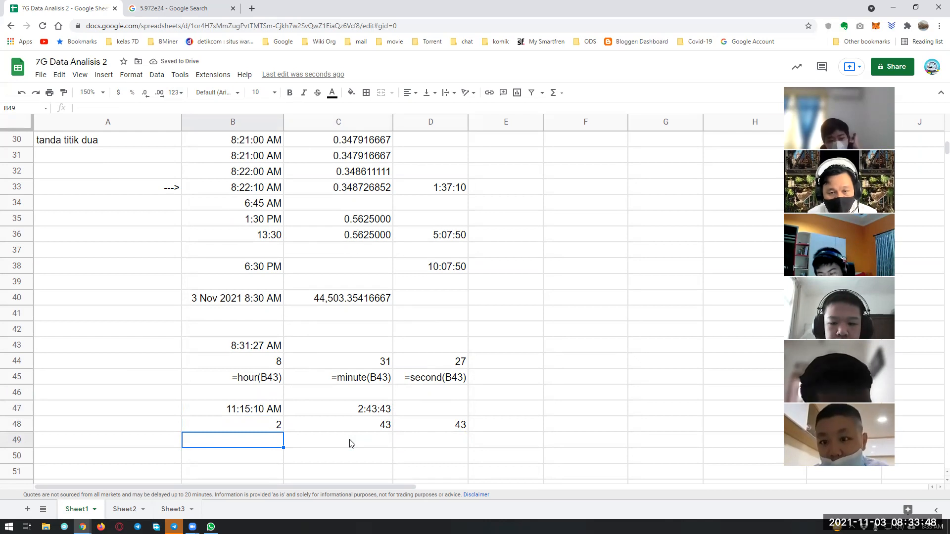
pyautogui.write('=')
pyautogui.click(270, 425)
pyautogui.write('*2000')
pyautogui.press('Return')
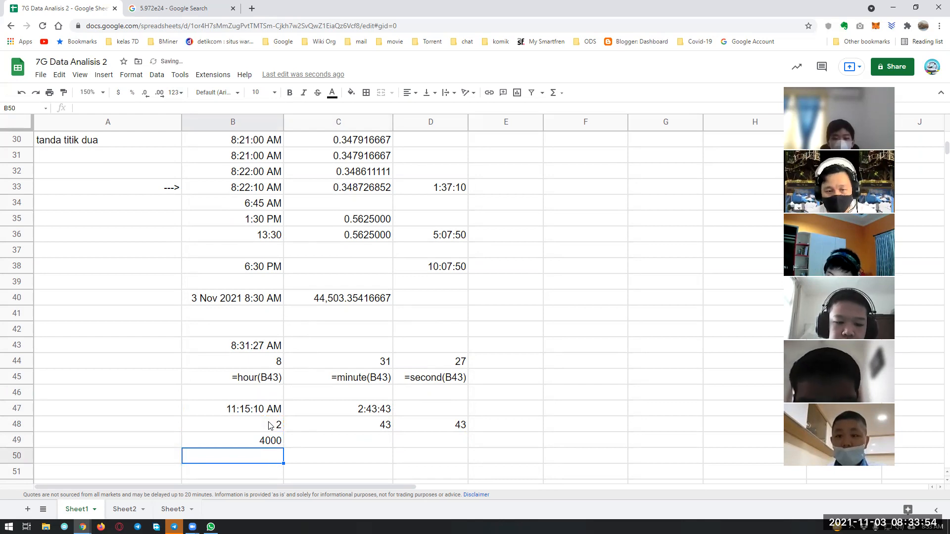
# Step: Clear the trial multiplication from B49
pyautogui.click(380, 434)
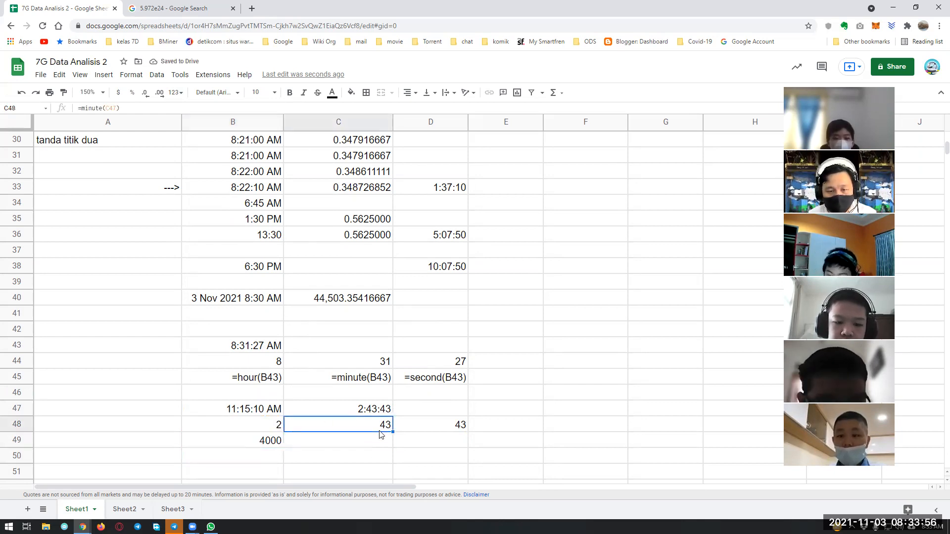
pyautogui.moveTo(381, 435); pyautogui.dragTo(377, 436)
pyautogui.click(377, 433)
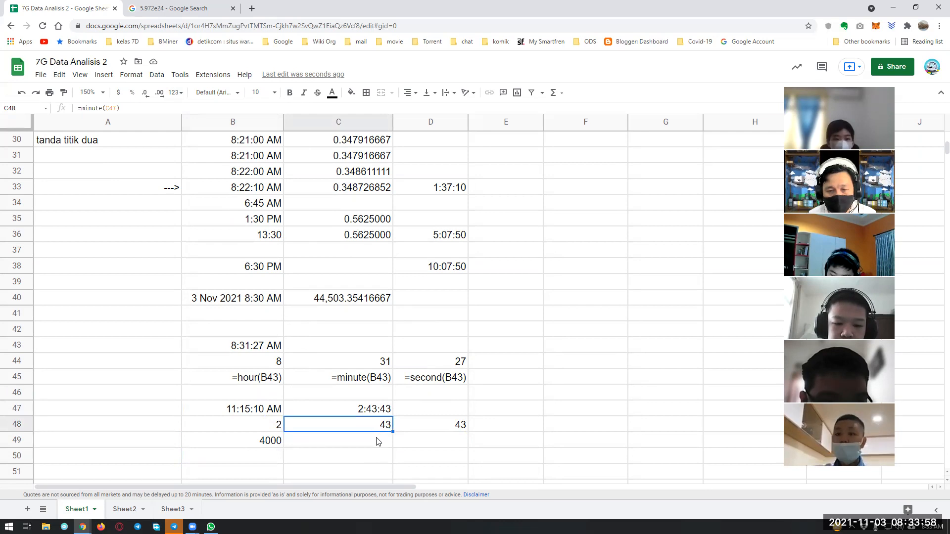
pyautogui.click(378, 442)
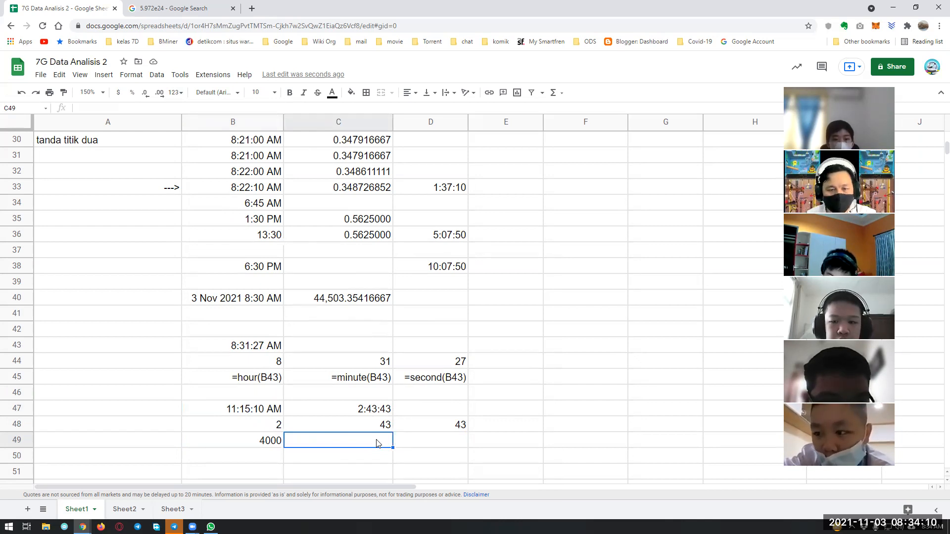
pyautogui.press('Left')
pyautogui.press('Delete')
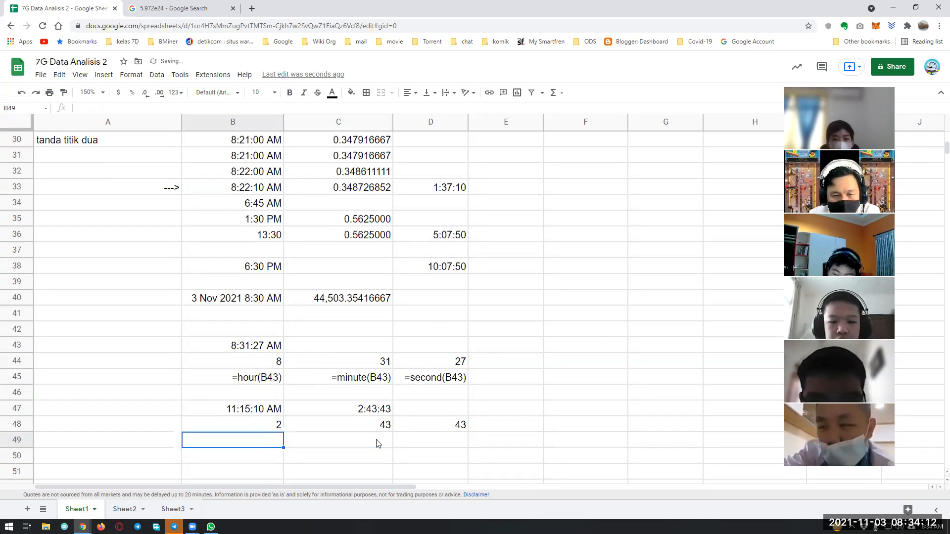
# Step: Inspect the hour, minute and second formulas in B48:D48 without changing them
pyautogui.press('Up')
pyautogui.press('Right')
pyautogui.press('Right')
pyautogui.press('Left')
pyautogui.press('Left')
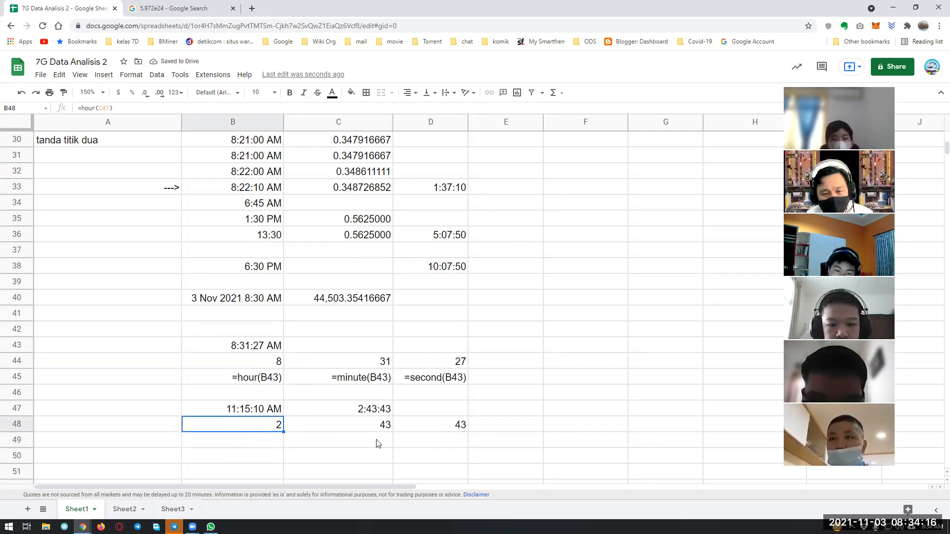
pyautogui.press('F2')
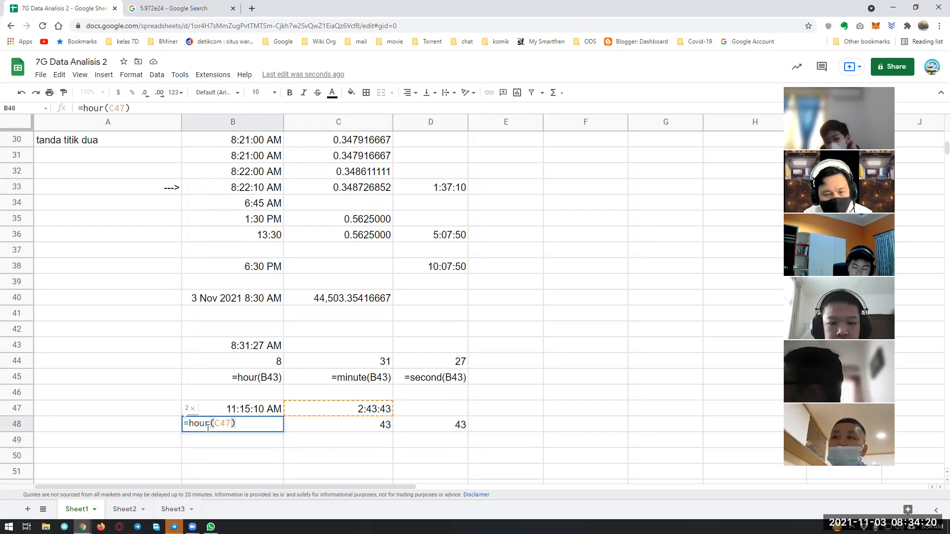
pyautogui.press('Escape')
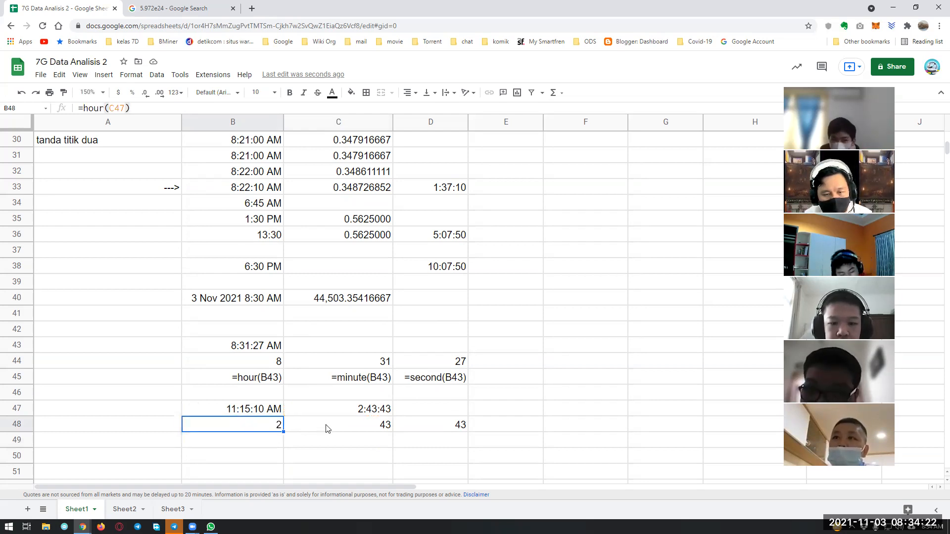
pyautogui.press('Right')
pyautogui.press('F2')
pyautogui.press('Escape')
pyautogui.press('Right')
pyautogui.press('F2')
pyautogui.press('Escape')
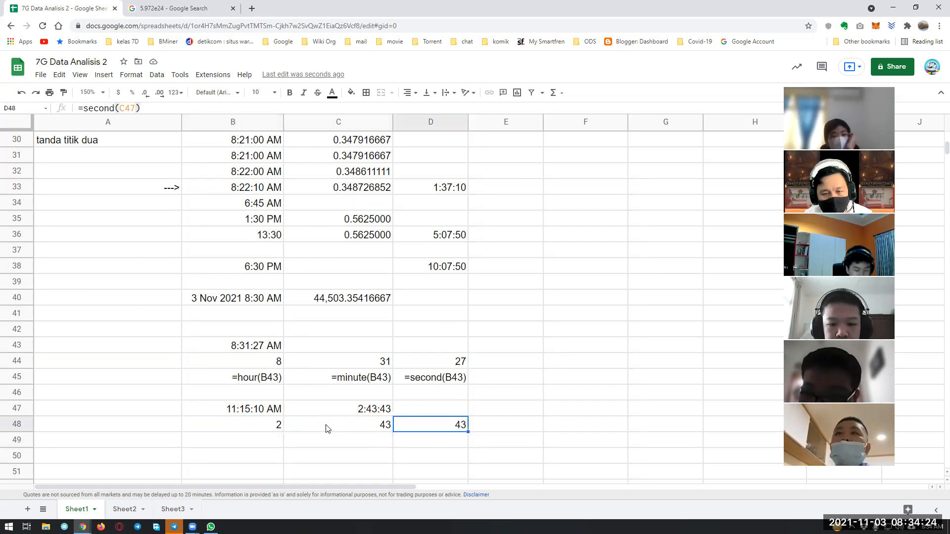
# Step: Review the hour, minute and second formulas in B44:D44
pyautogui.press('Up')
pyautogui.press('Up')
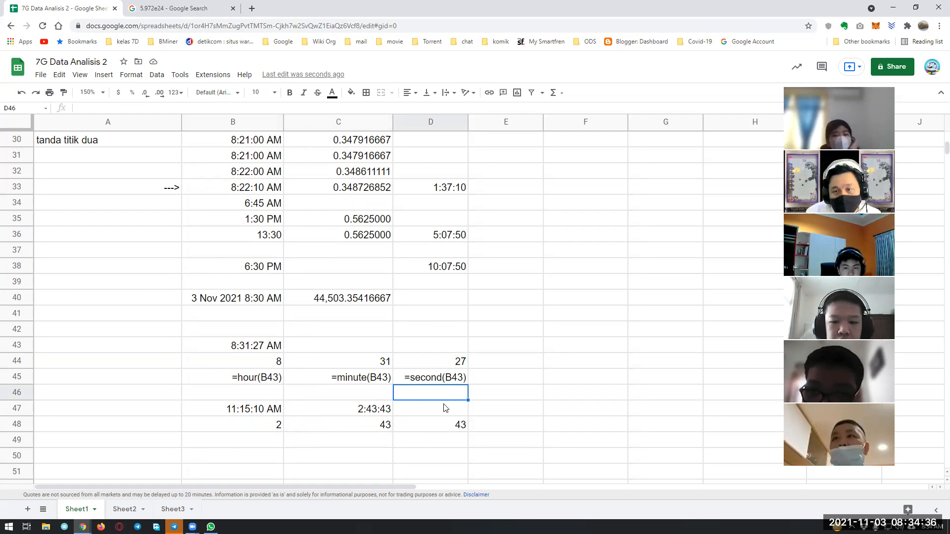
pyautogui.click(266, 365)
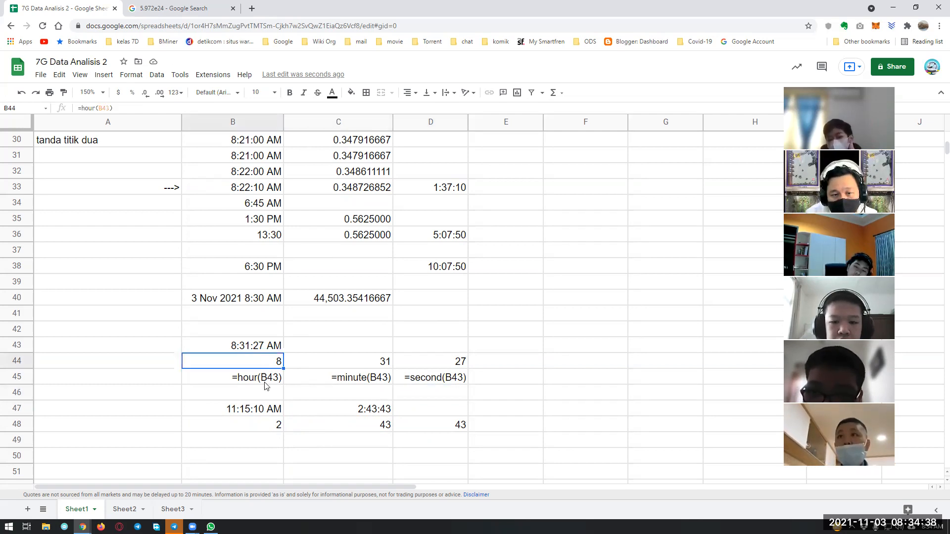
pyautogui.click(389, 366)
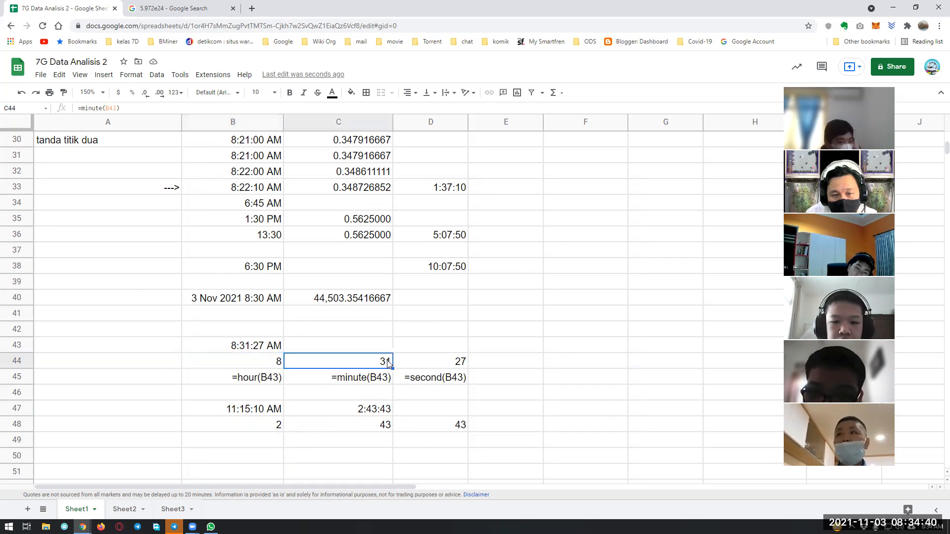
pyautogui.click(456, 368)
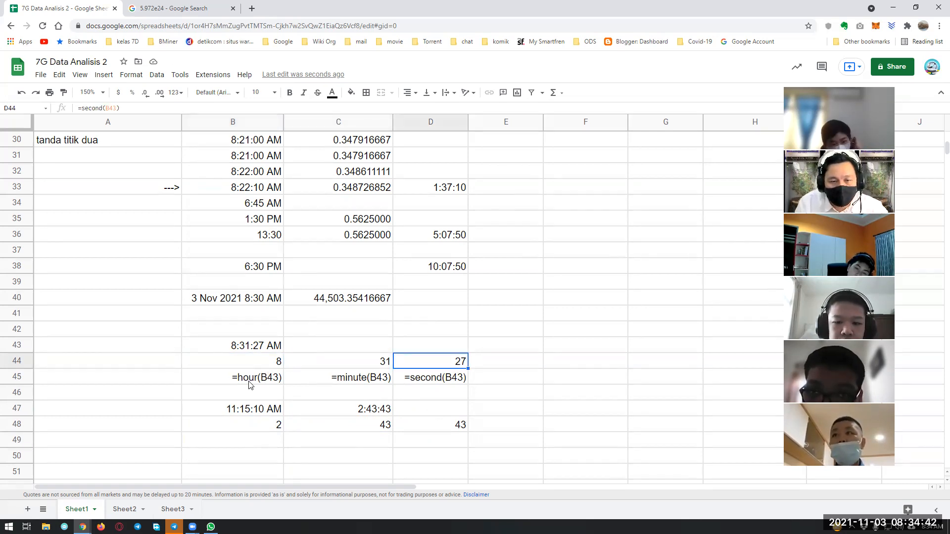
pyautogui.scroll(-1, 250, 385)
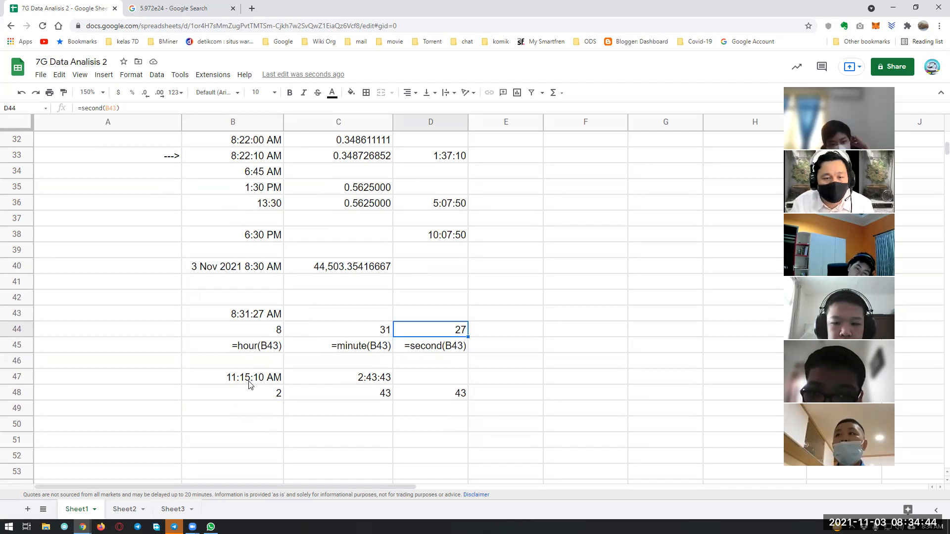
# Step: Enter the date and time 3 Nov 2021 8:34:54 am in B50 and widen column B slightly to fit it
pyautogui.scroll(-1, 250, 389)
pyautogui.click(201, 396)
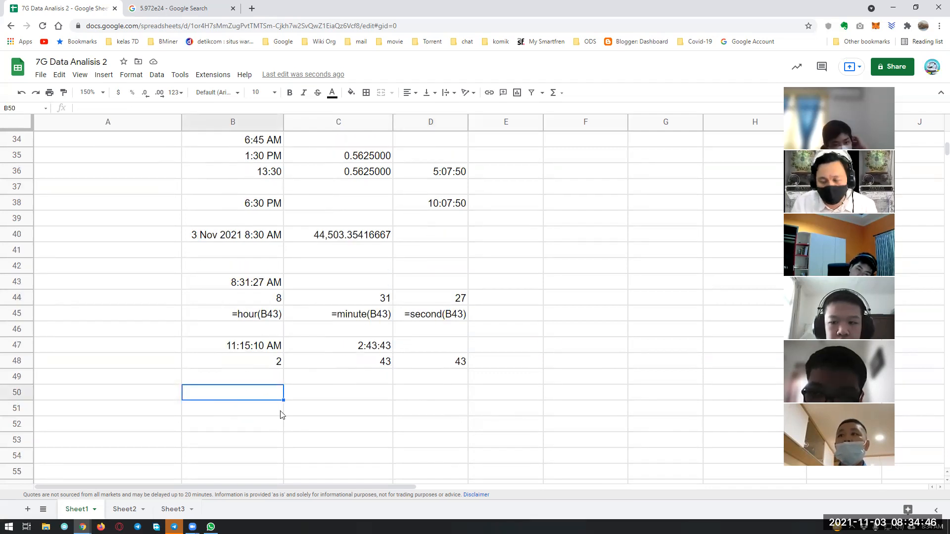
pyautogui.write('3 Nov')
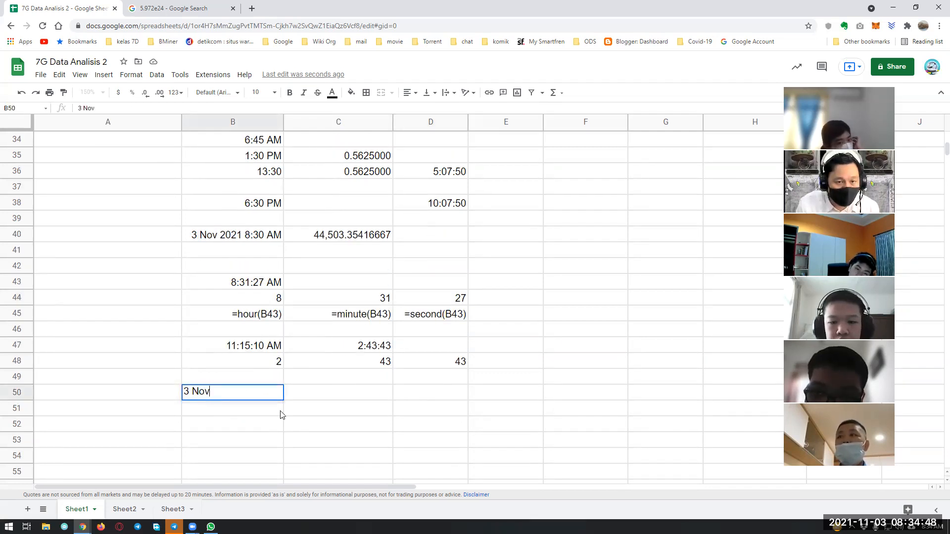
pyautogui.write(' 2021 ')
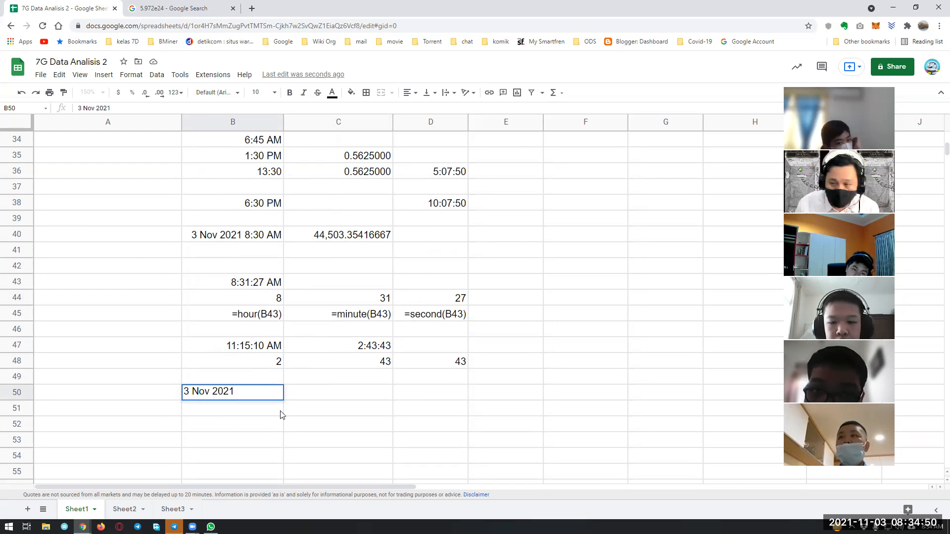
pyautogui.write('8:34:5')
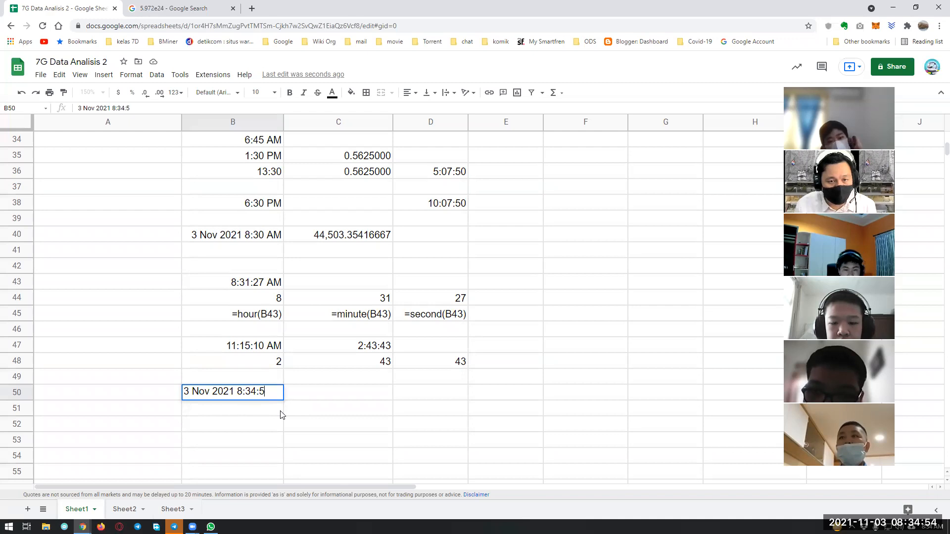
pyautogui.write('4 am')
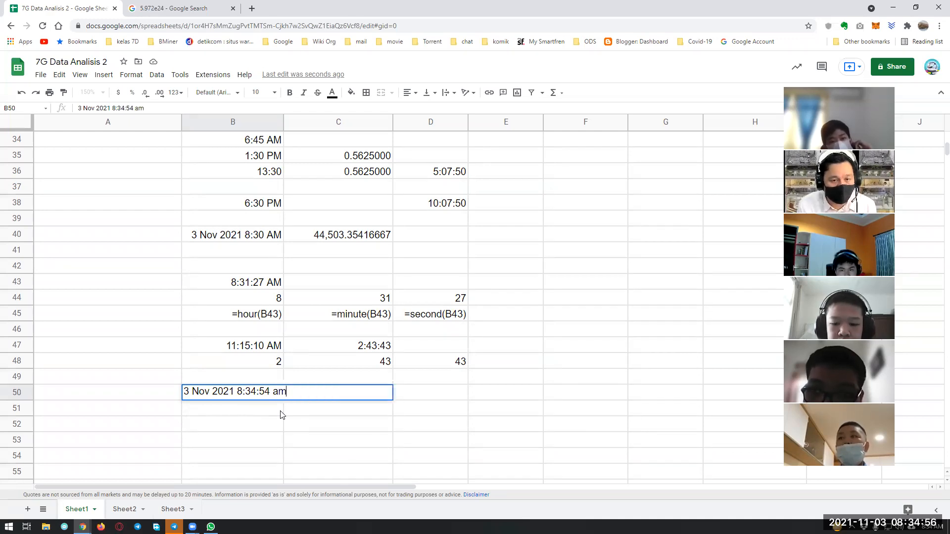
pyautogui.press('Return')
pyautogui.moveTo(283, 122); pyautogui.dragTo(297, 121)
# Step: Extract the hour from the date-time into B51 with =hour(B50)
pyautogui.write('=hour(B50')
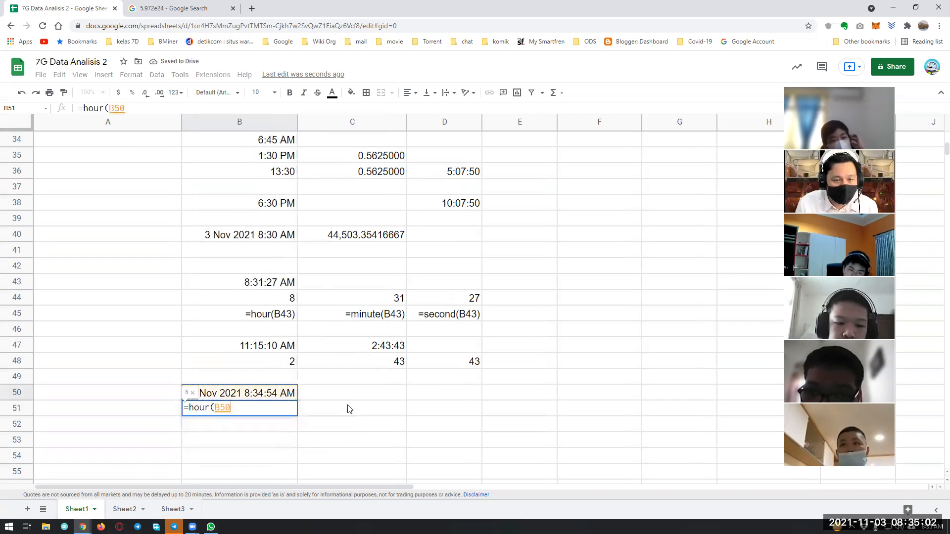
pyautogui.write(')')
pyautogui.press('Return')
pyautogui.press('Up')
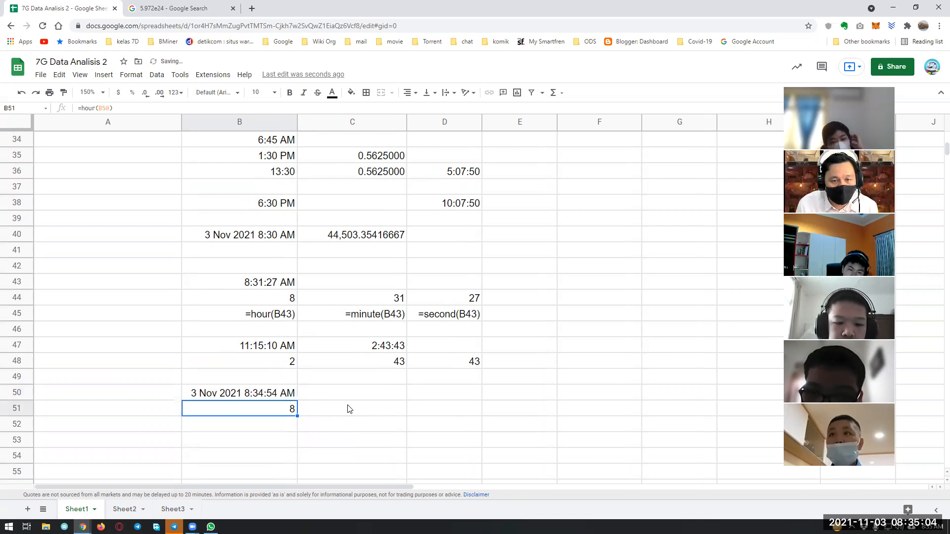
# Step: Extract the minutes from the date-time into C51 with =minute(B50)
pyautogui.click(349, 409)
pyautogui.write('=mi')
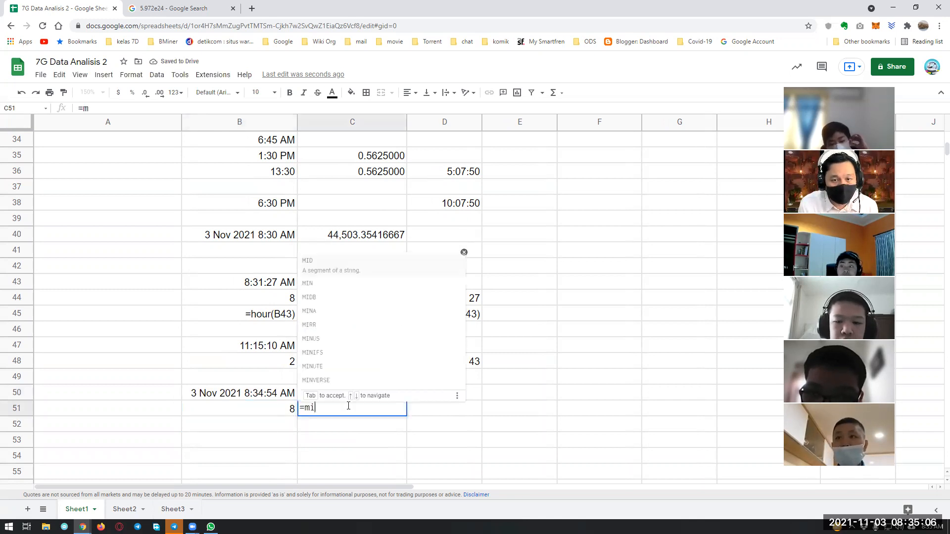
pyautogui.write('nute(B50)')
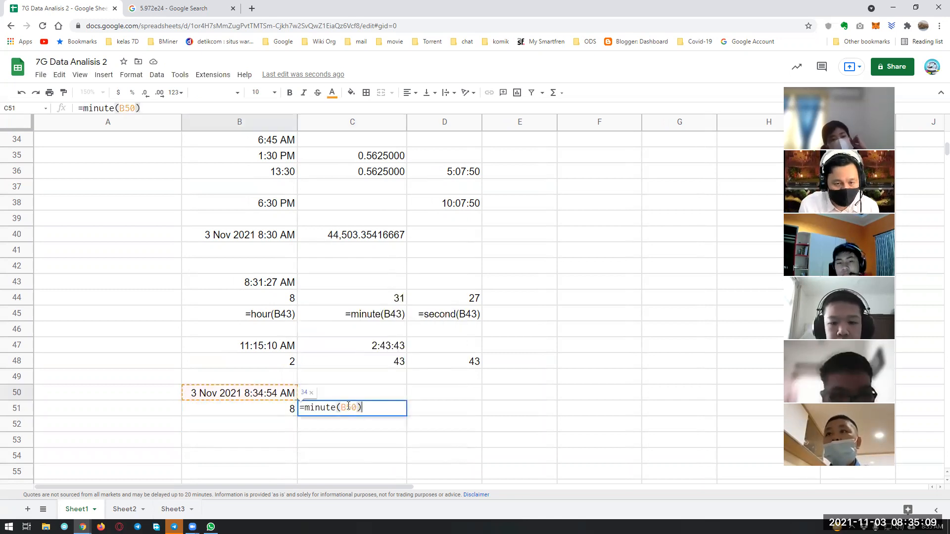
pyautogui.click(349, 409)
# Step: Extract the seconds from the date-time into D51 with =second(B50)
pyautogui.press('Right')
pyautogui.write('=se')
pyautogui.write('cond')
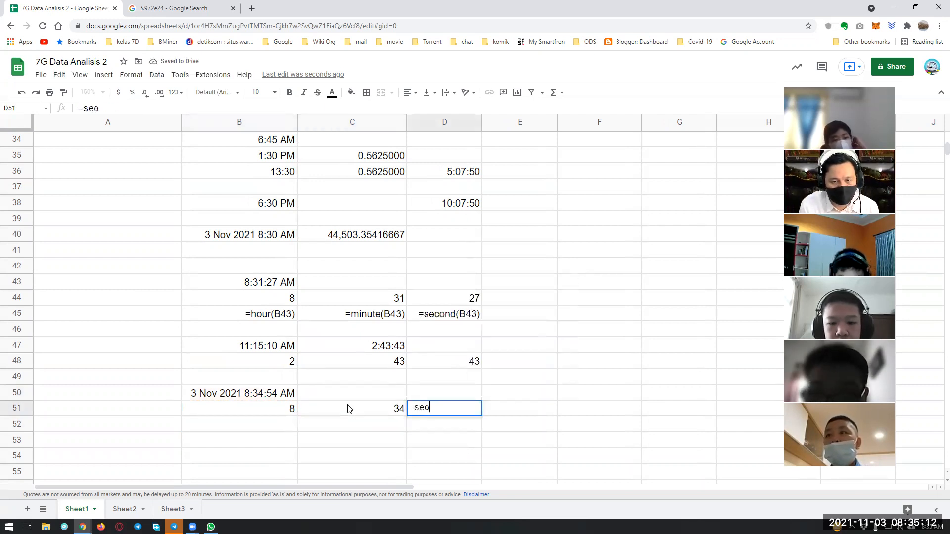
pyautogui.write('(B50)')
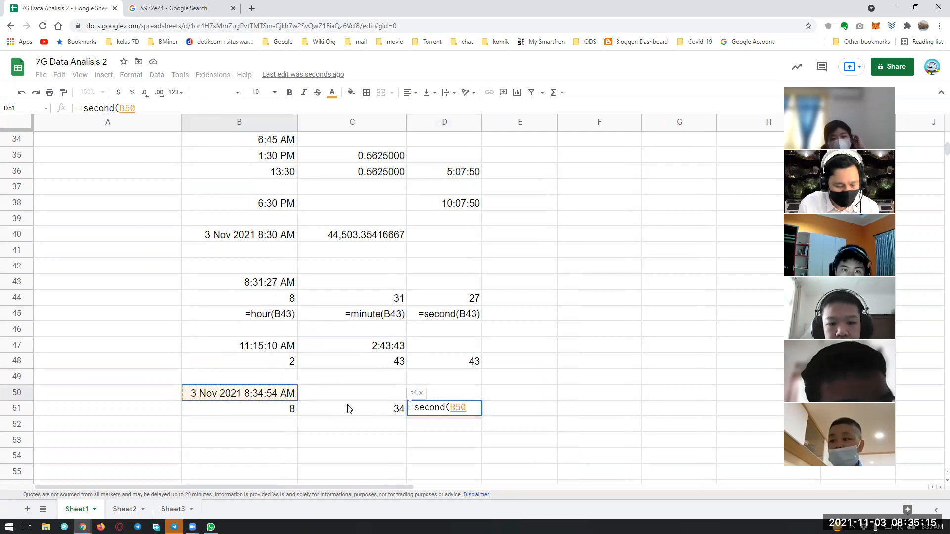
pyautogui.press('Return')
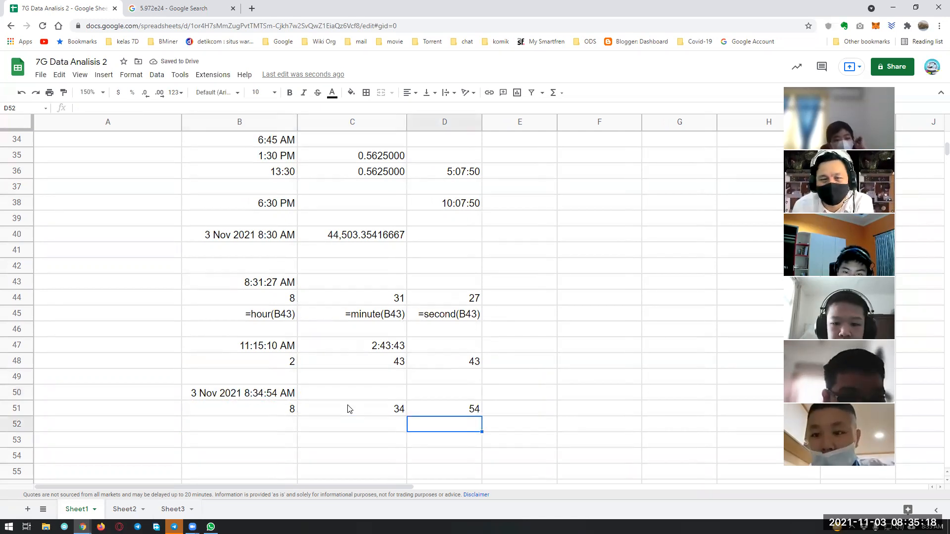
# Step: Review the hour, minute and second formula notes in B45:D45 and the extraction formulas in the rows beneath them
pyautogui.press('Up')
pyautogui.press('Up')
pyautogui.press('Up')
pyautogui.press('Up')
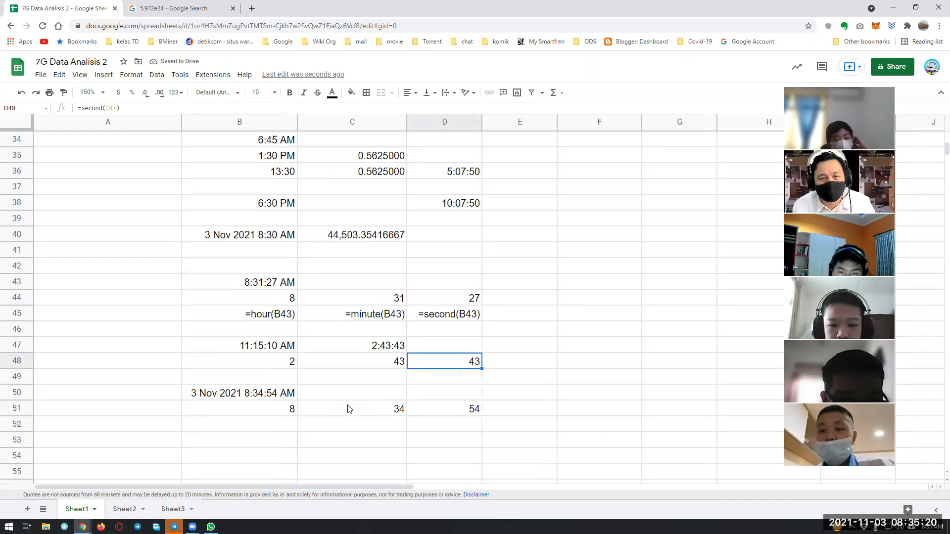
pyautogui.press('Up')
pyautogui.press('Up')
pyautogui.press('Left')
pyautogui.press('Left')
pyautogui.press('Up')
pyautogui.press('Right')
pyautogui.press('Right')
pyautogui.press('Left')
pyautogui.press('Left')
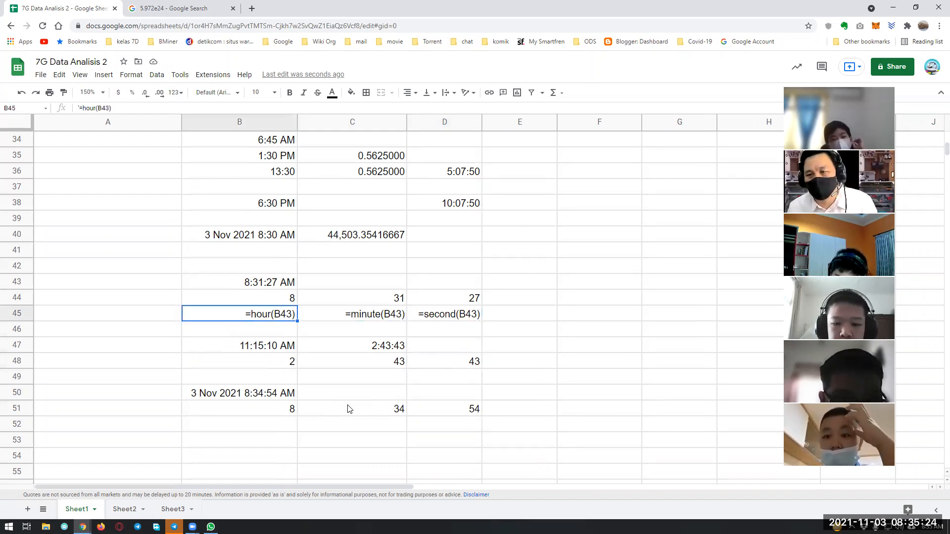
pyautogui.press('Down')
pyautogui.press('Down')
pyautogui.press('Down')
pyautogui.press('Down')
pyautogui.press('Down')
pyautogui.press('Down')
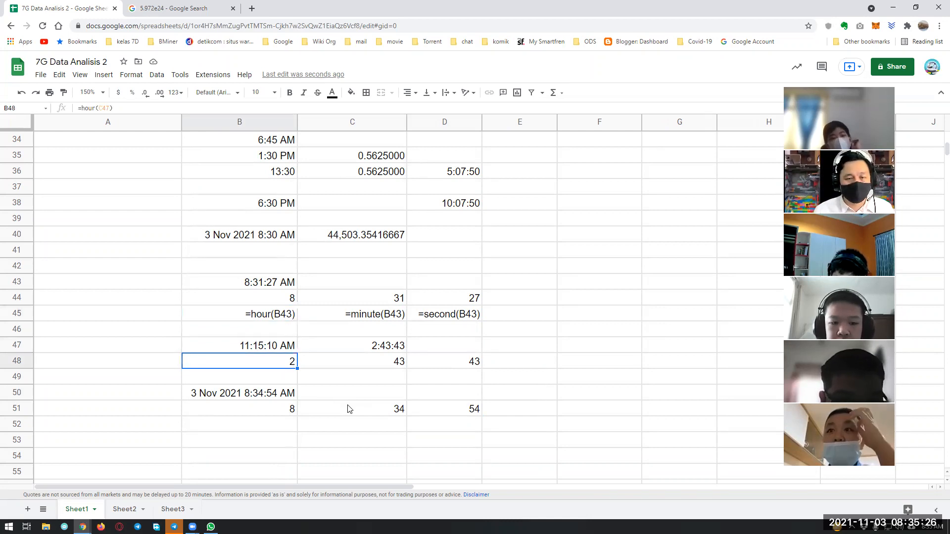